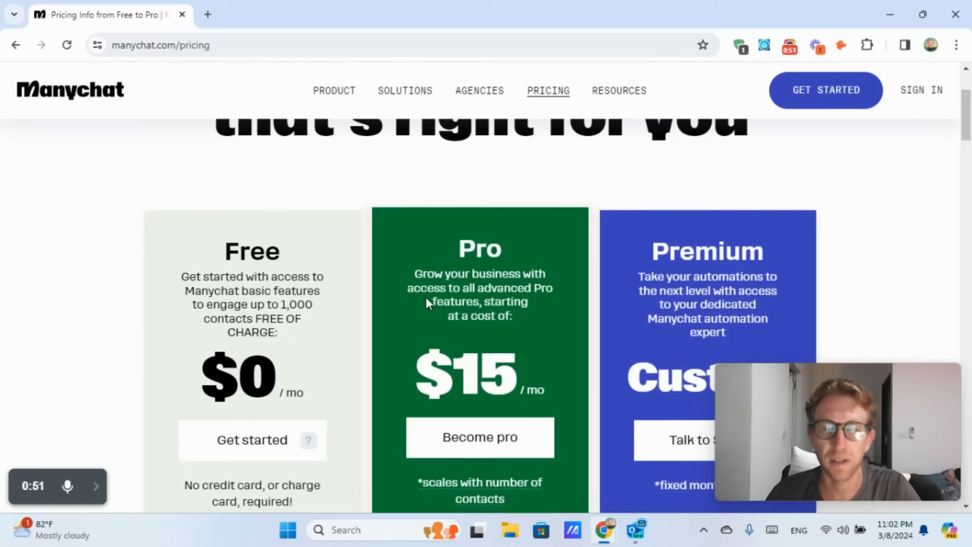
Step: Sign in to the Manychat account and open the list of automations
scroll(773, 238, "up", 3)
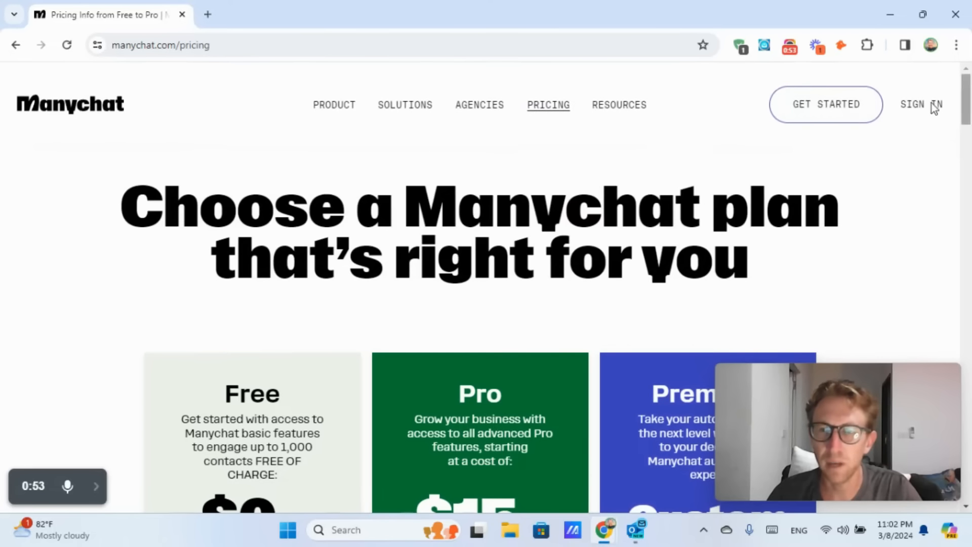
left_click(915, 114)
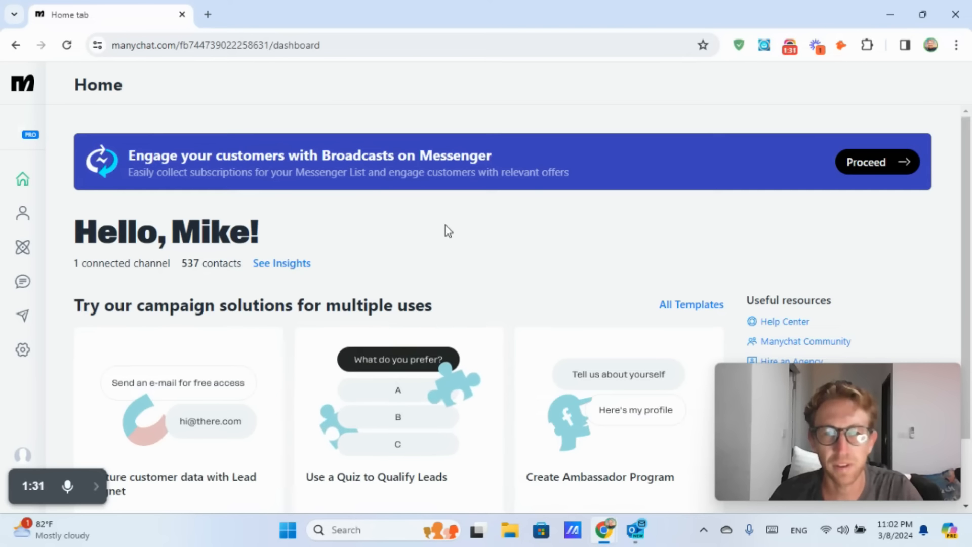
scroll(453, 237, "down", 2)
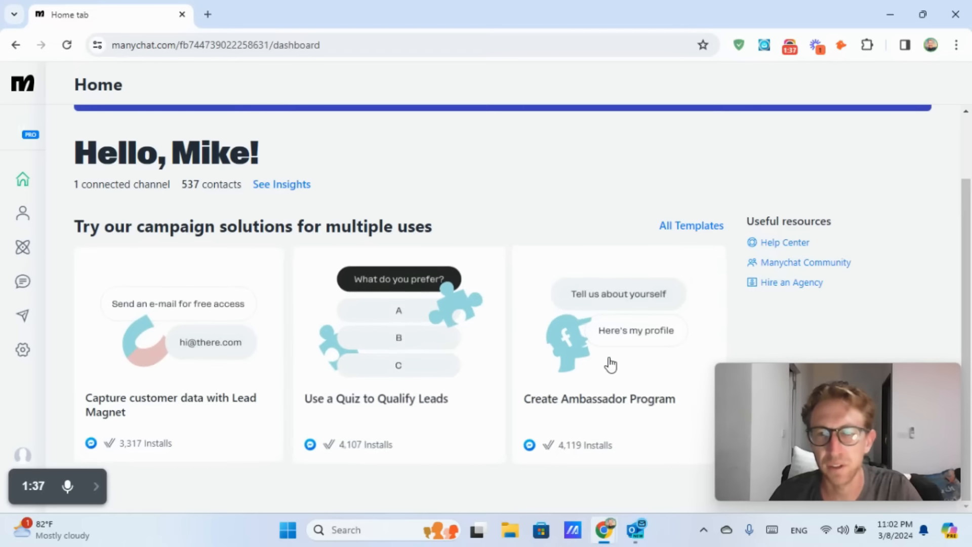
left_click(18, 257)
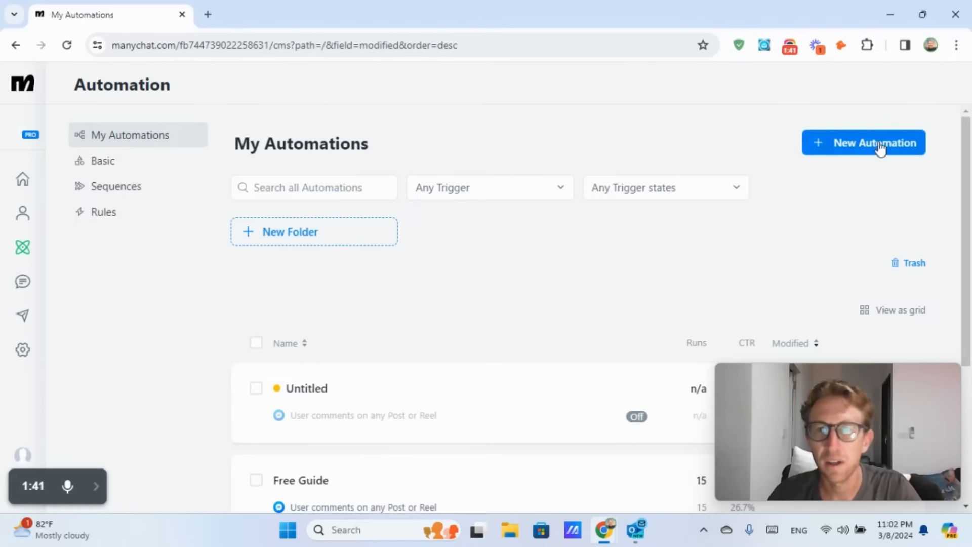
Step: Create a new automation and dismiss the ready-to-go templates to start with an empty flow
left_click(868, 152)
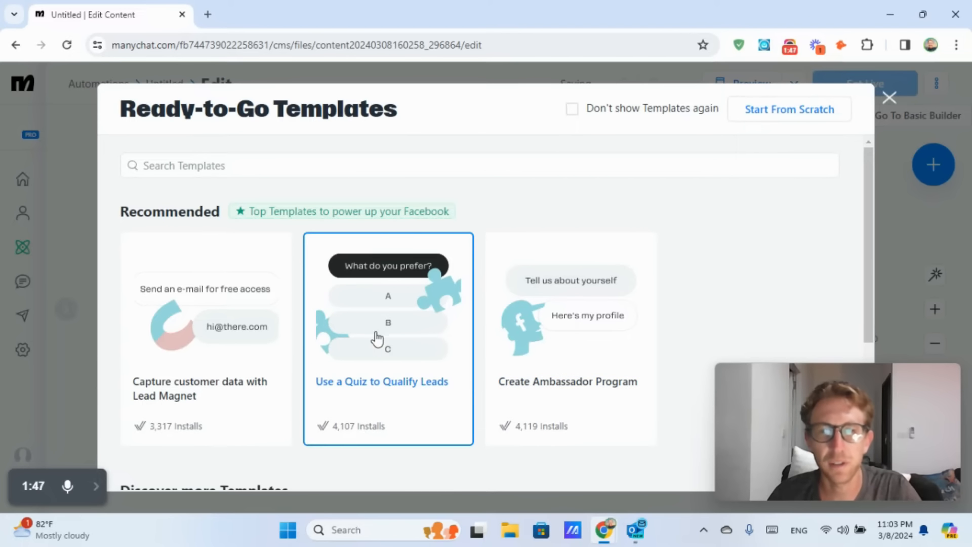
scroll(449, 367, "down", 3)
scroll(711, 317, "up", 3)
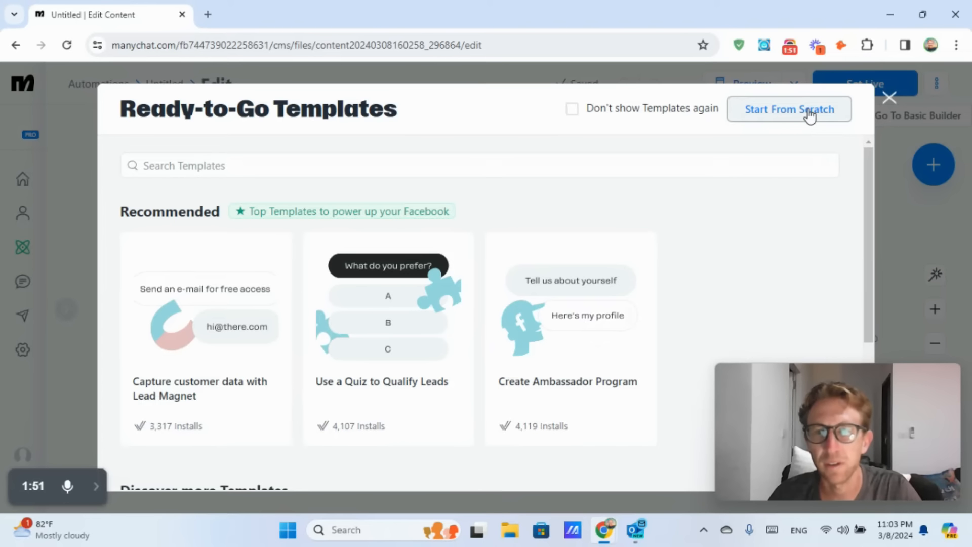
left_click(890, 98)
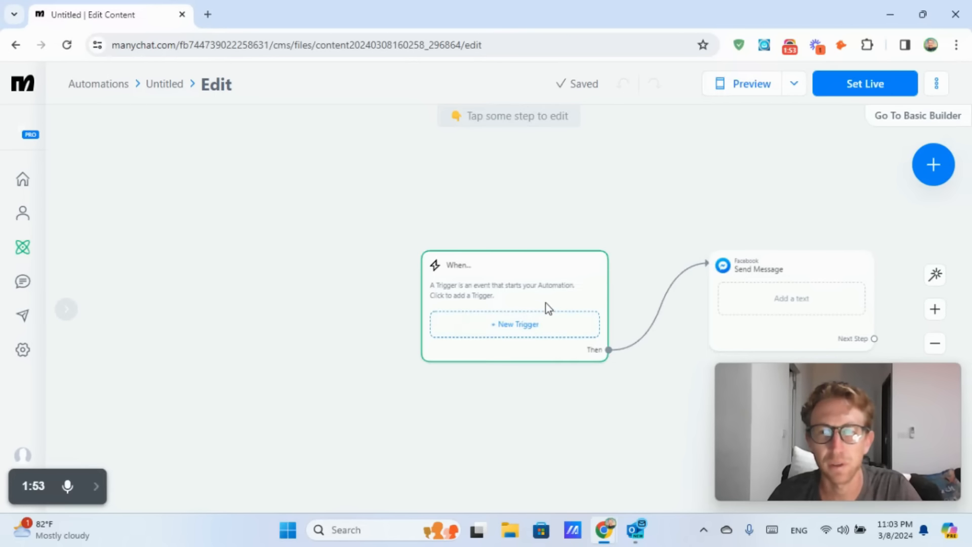
Step: Add a Facebook Comments trigger, "User comments on your Post", to the new automation
scroll(501, 307, "up", 3)
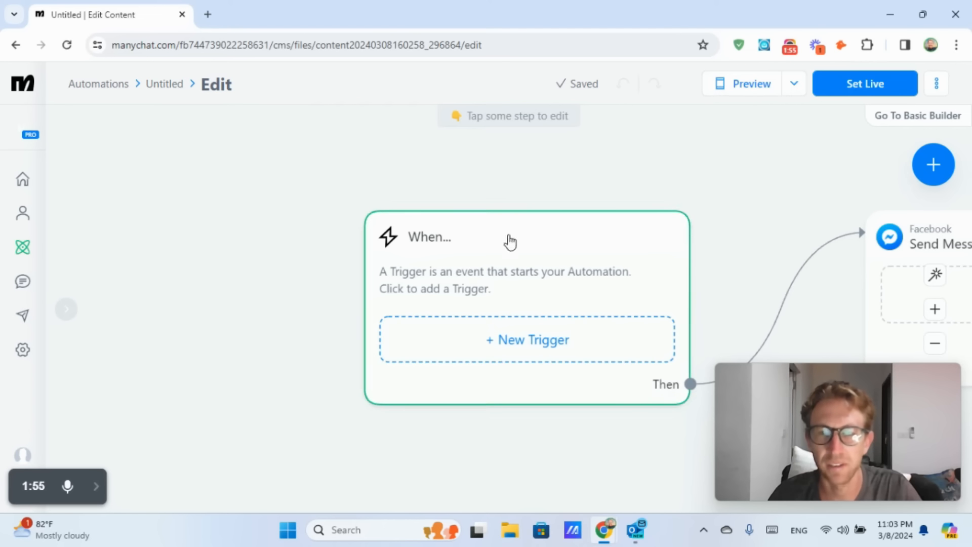
scroll(582, 187, "down", 2)
scroll(506, 202, "up", 2)
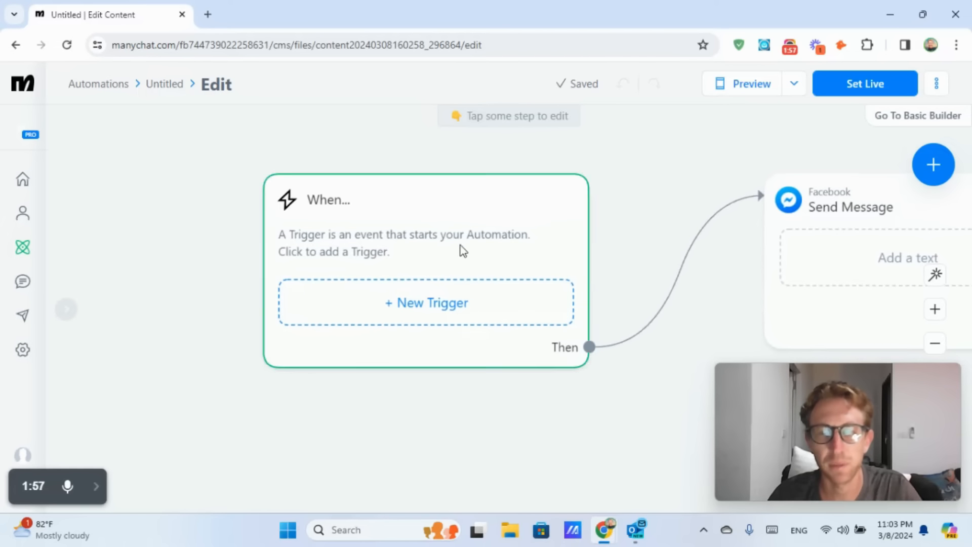
left_click(441, 306)
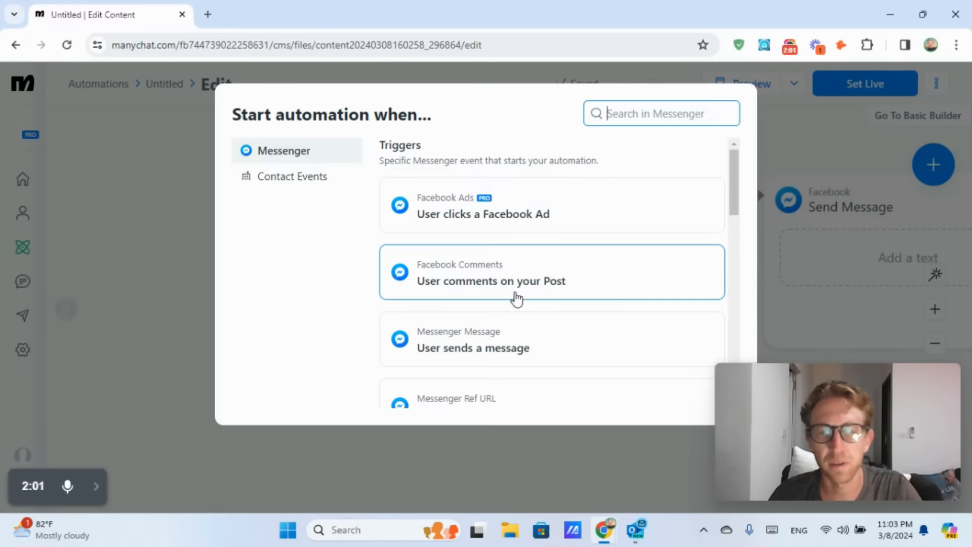
left_click(550, 283)
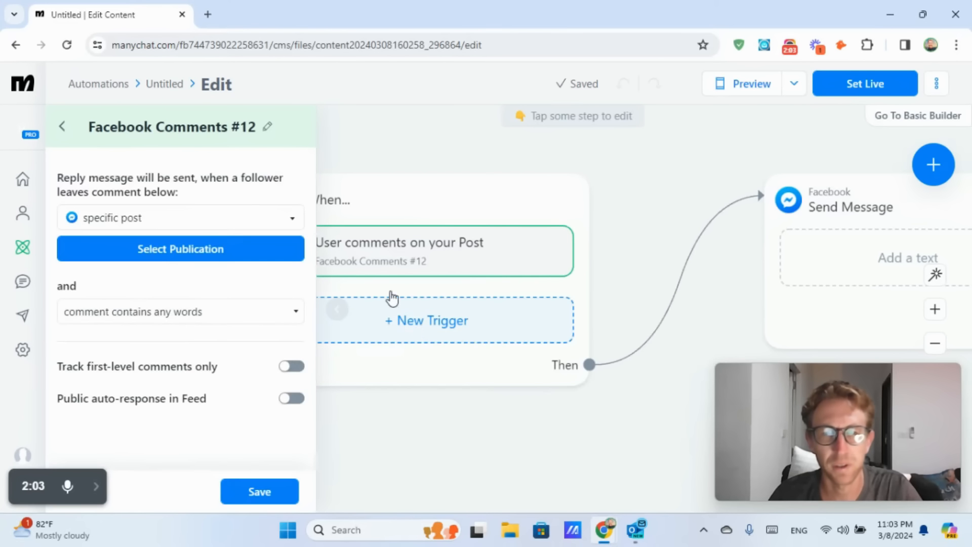
Step: Set the comment trigger to any post and enable first-level comment tracking and public auto-response in Feed
left_click(150, 222)
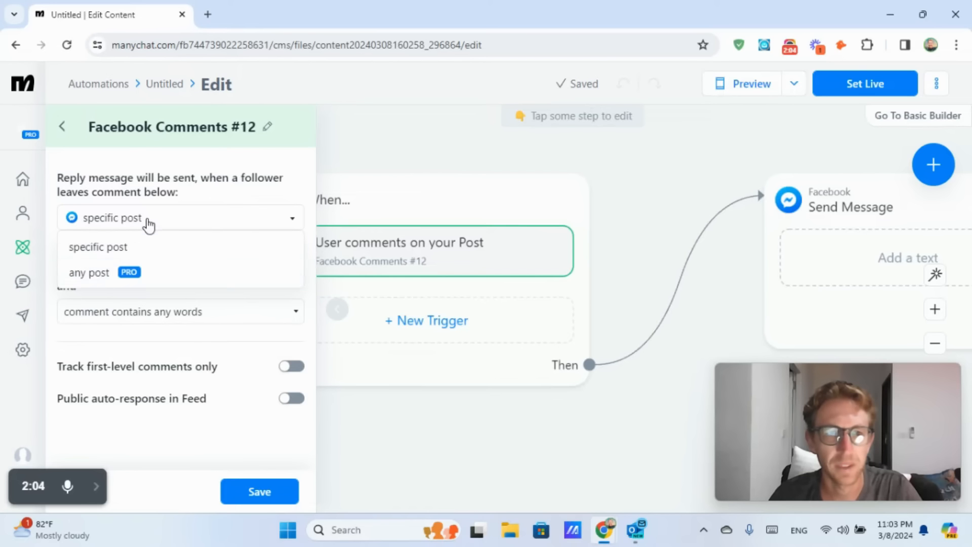
left_click(103, 278)
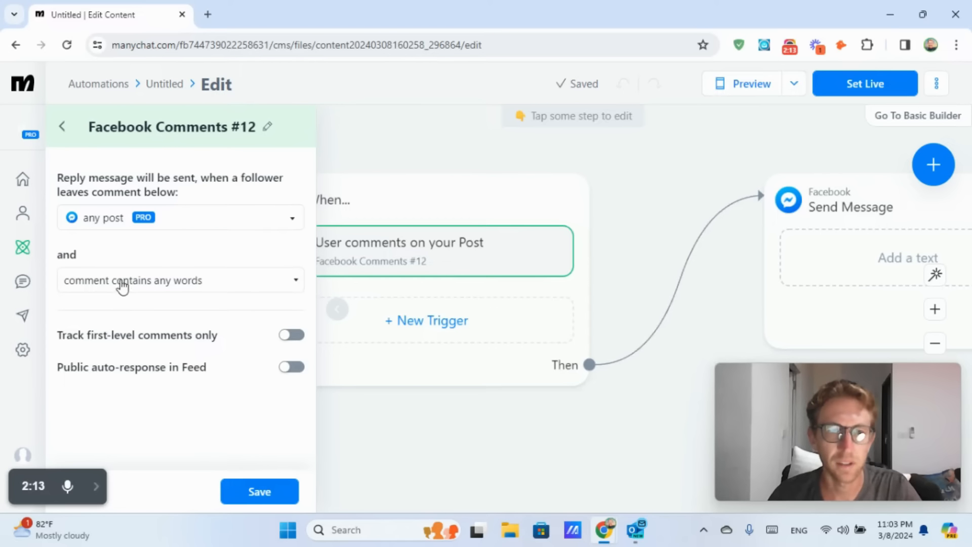
left_click(291, 336)
left_click(291, 367)
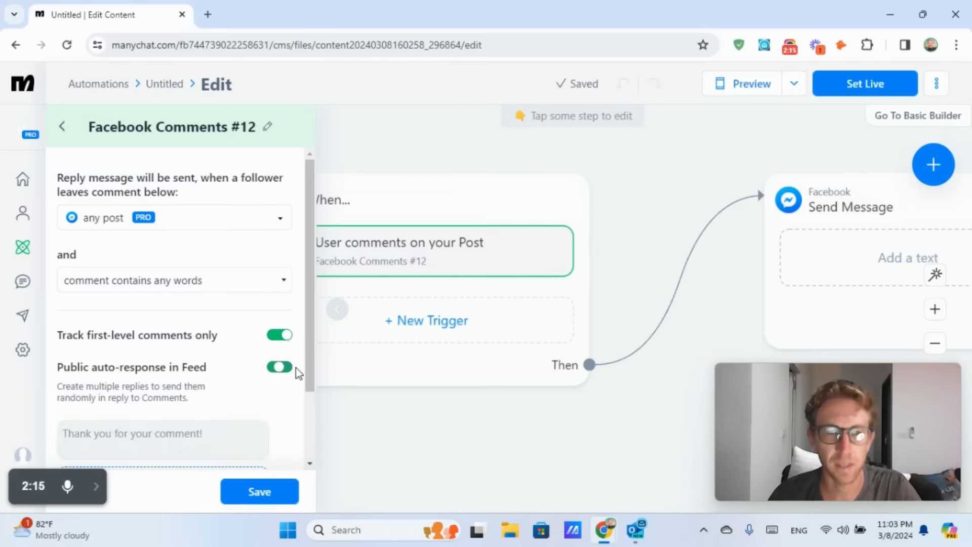
Step: Discard the unsaved trigger changes and dismiss the list of step types without adding one
left_click_drag(743, 182, 563, 188)
left_click(706, 274)
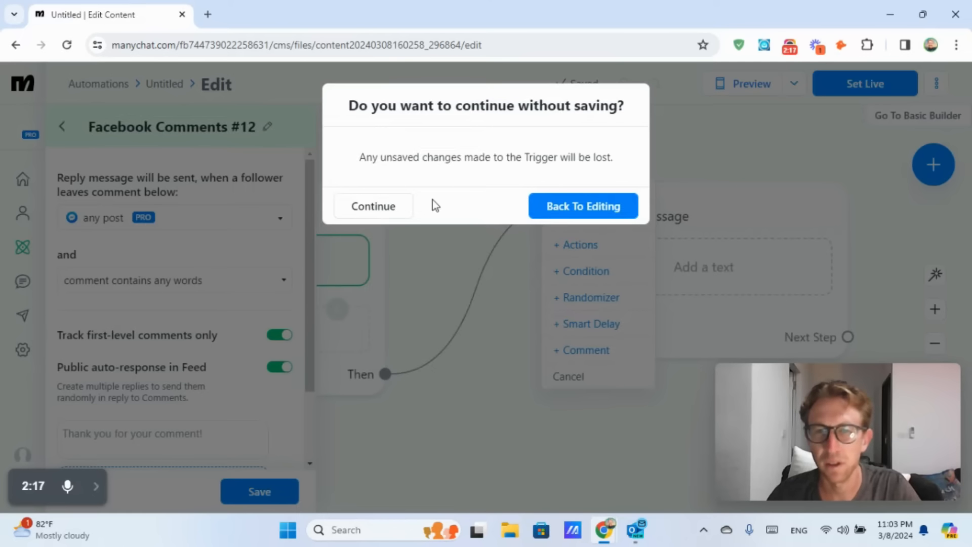
left_click(373, 207)
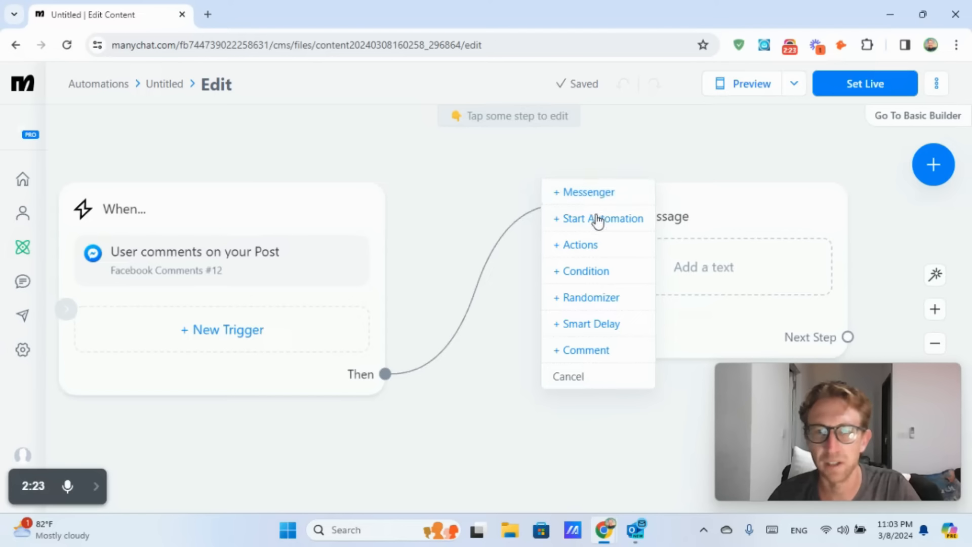
left_click(461, 167)
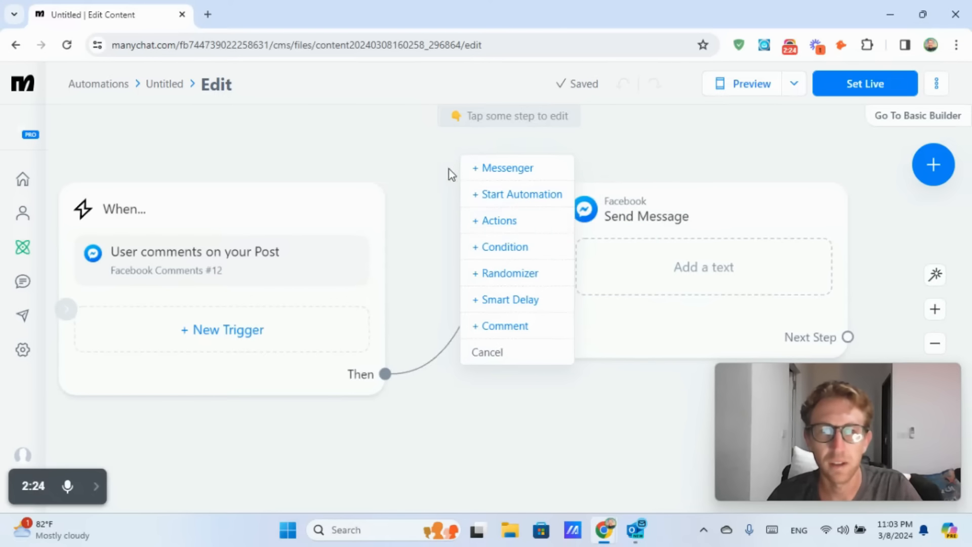
left_click(695, 163)
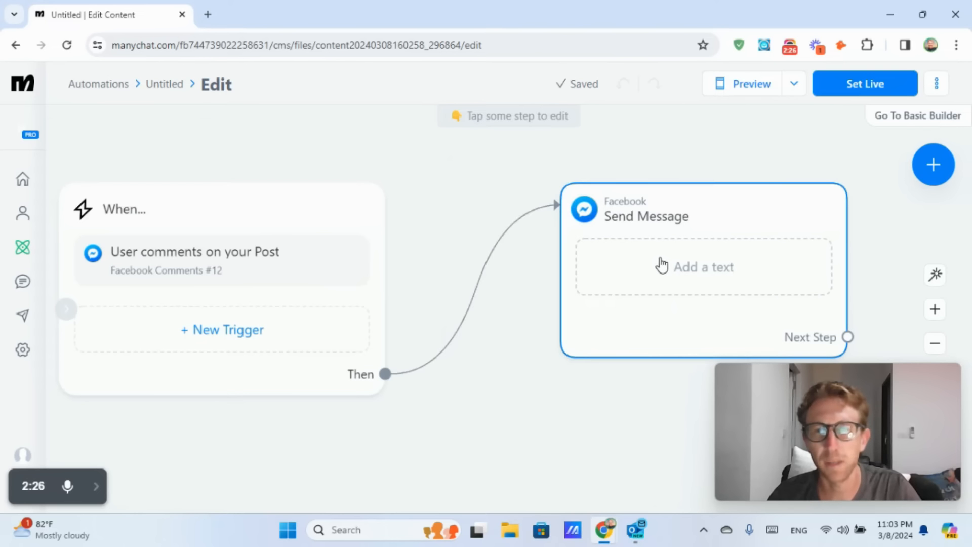
Step: Return to the automations list and open the Free Guide automation for editing
left_click(22, 255)
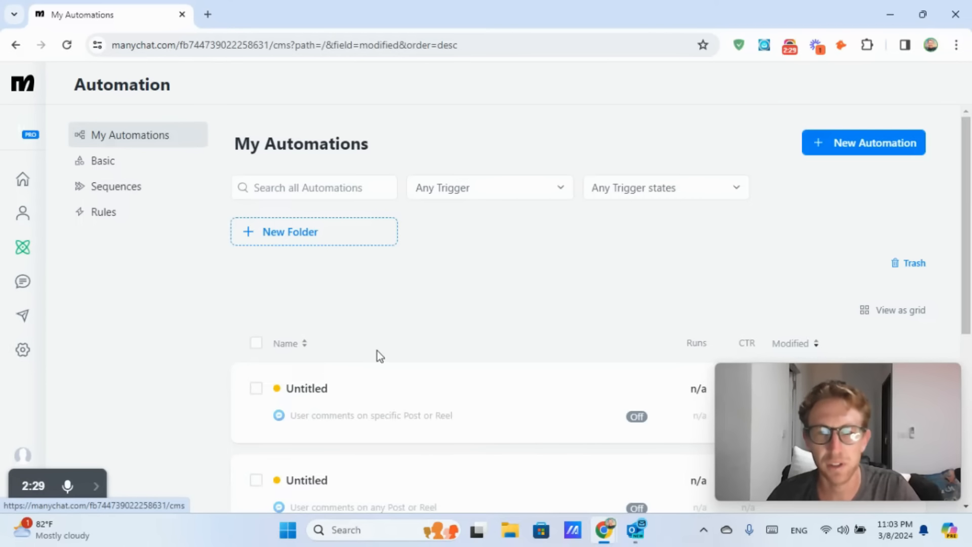
scroll(380, 352, "down", 4)
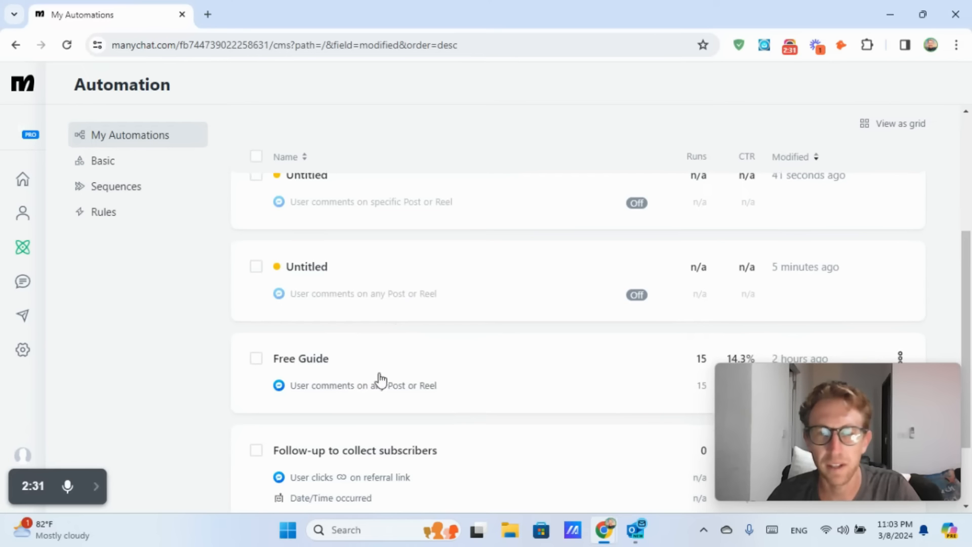
left_click(322, 368)
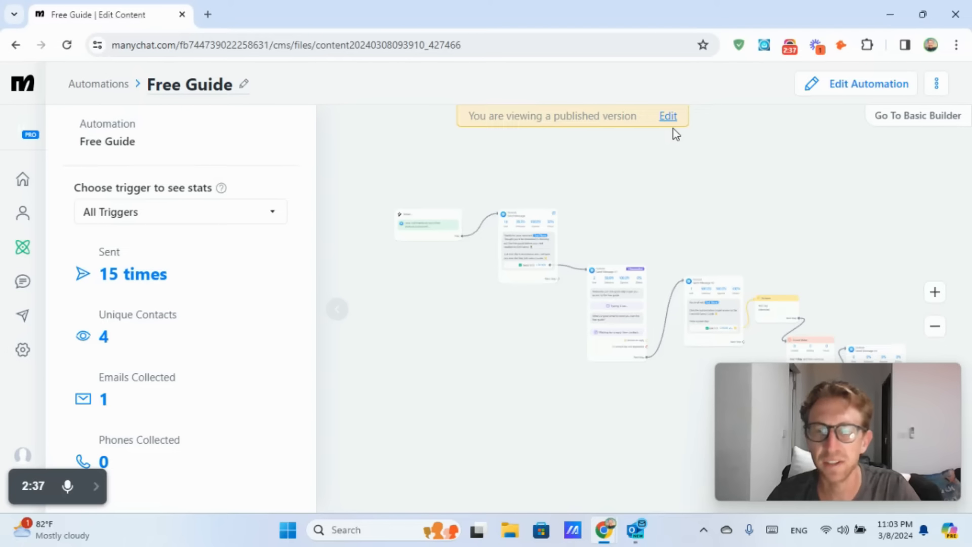
left_click(856, 94)
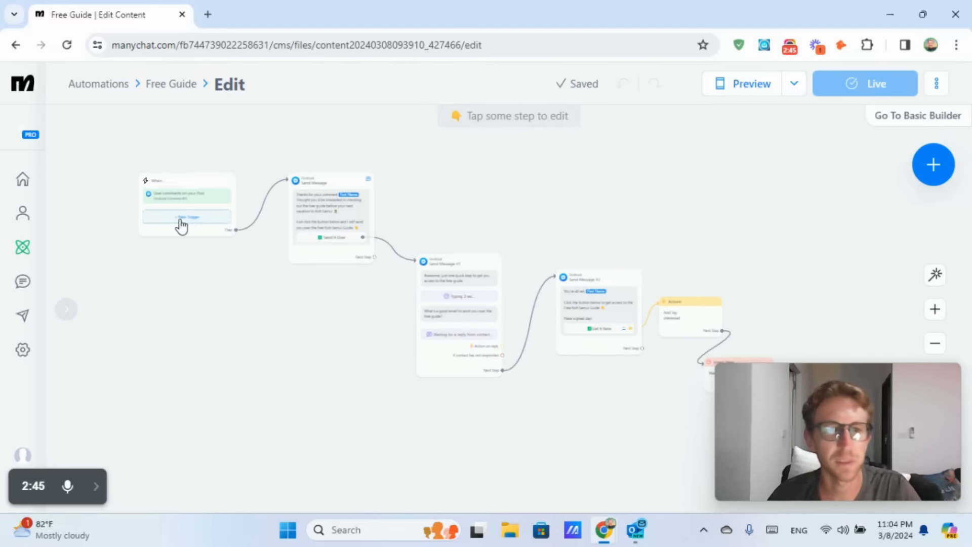
Step: Open the settings of the Free Guide flow's post-comment trigger and check its options for which comment words count
scroll(182, 225, "up", 3)
scroll(251, 251, "up", 3)
left_click_drag(187, 332, 497, 503)
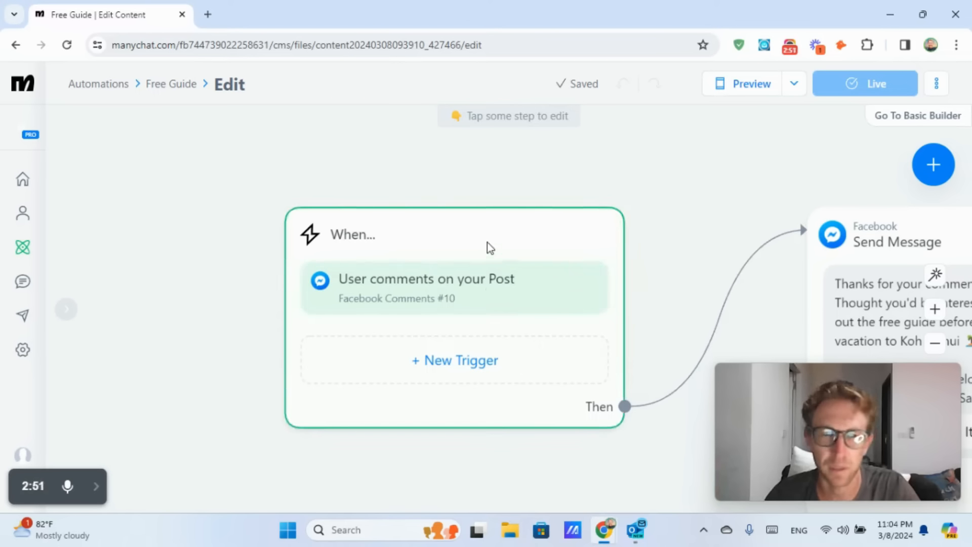
scroll(487, 242, "down", 2)
left_click_drag(686, 180, 527, 205)
scroll(681, 211, "down", 2)
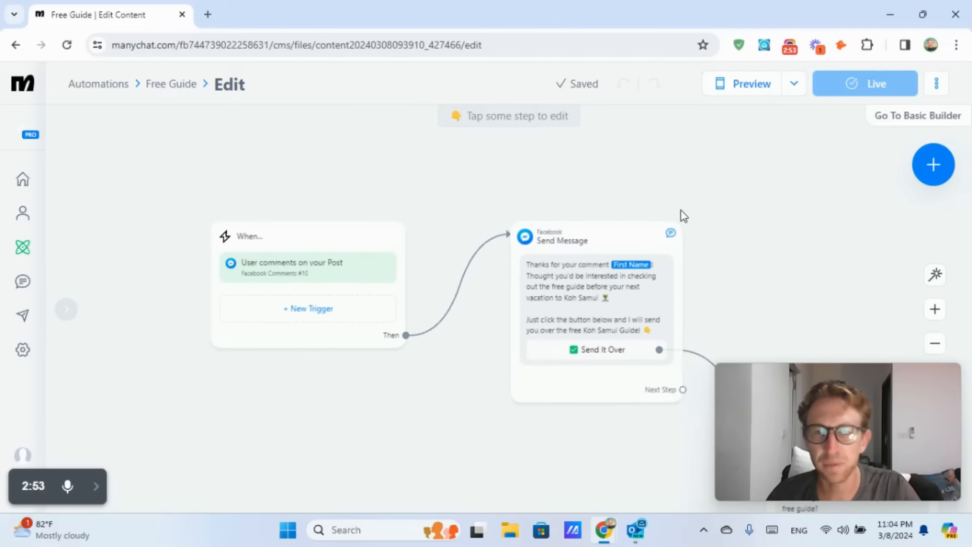
scroll(273, 273, "up", 2)
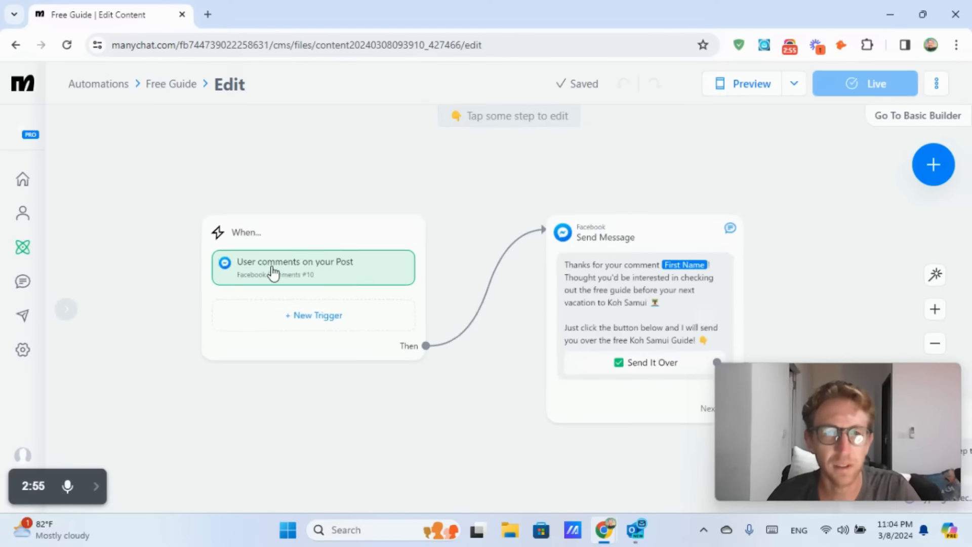
left_click(317, 263)
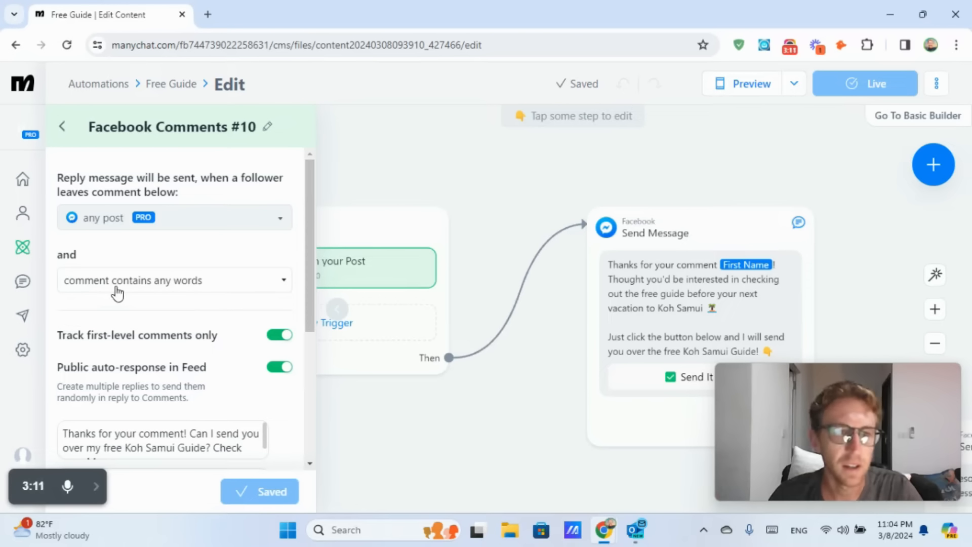
left_click(144, 285)
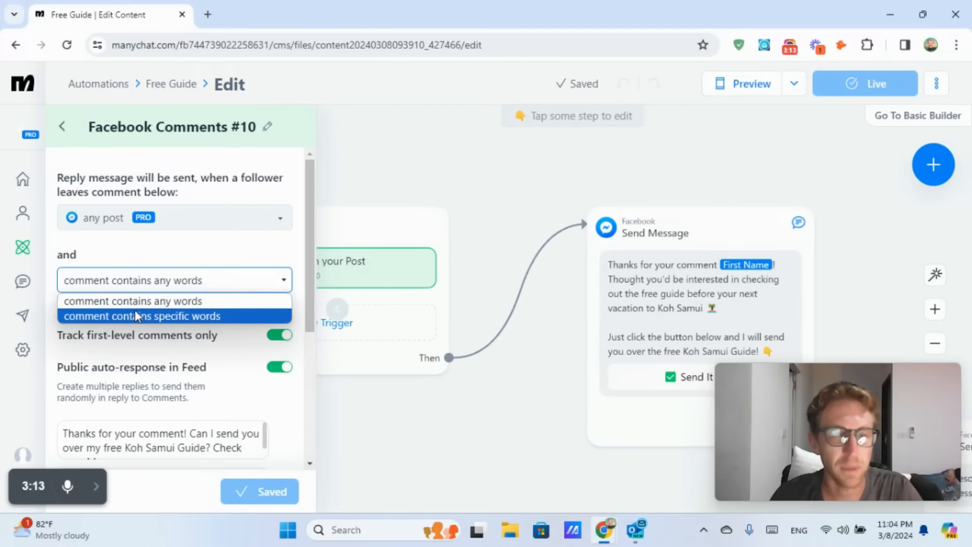
left_click(209, 250)
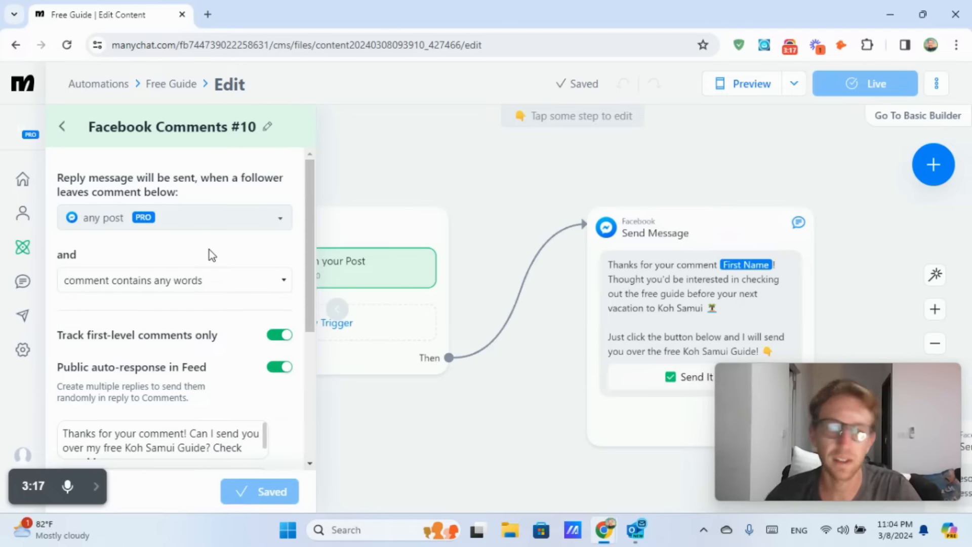
Step: Read the first two public auto-response replies and highlight "Check your Messenger." in the second one
scroll(217, 314, "down", 2)
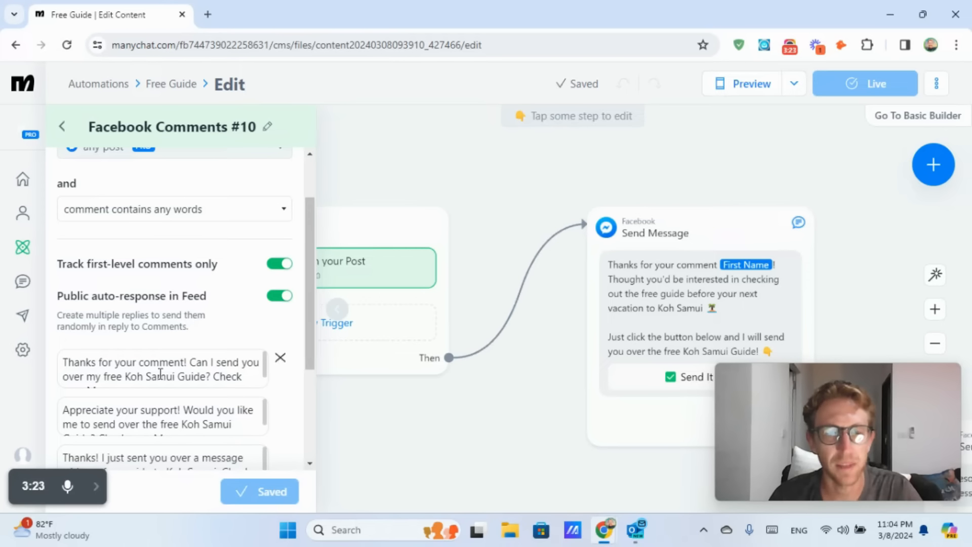
left_click(175, 362)
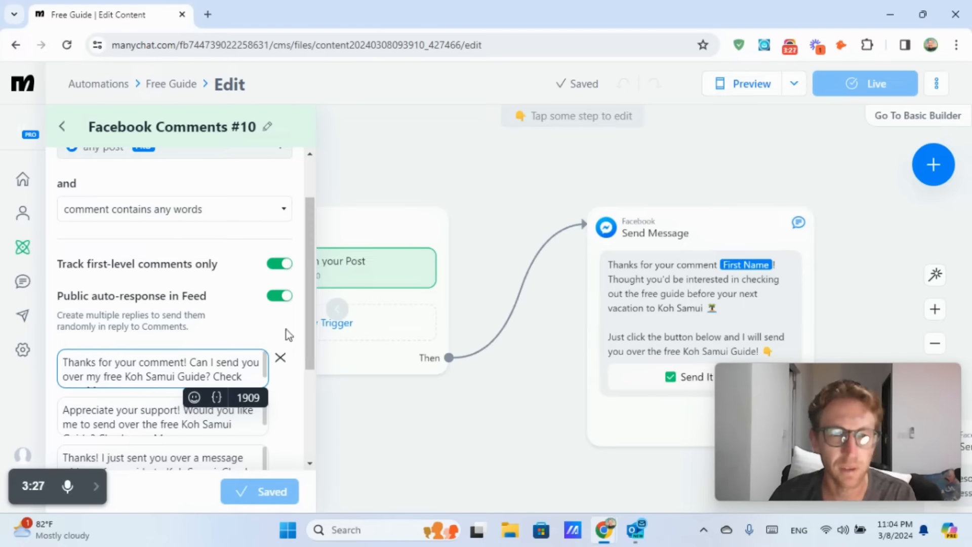
scroll(283, 341, "down", 3)
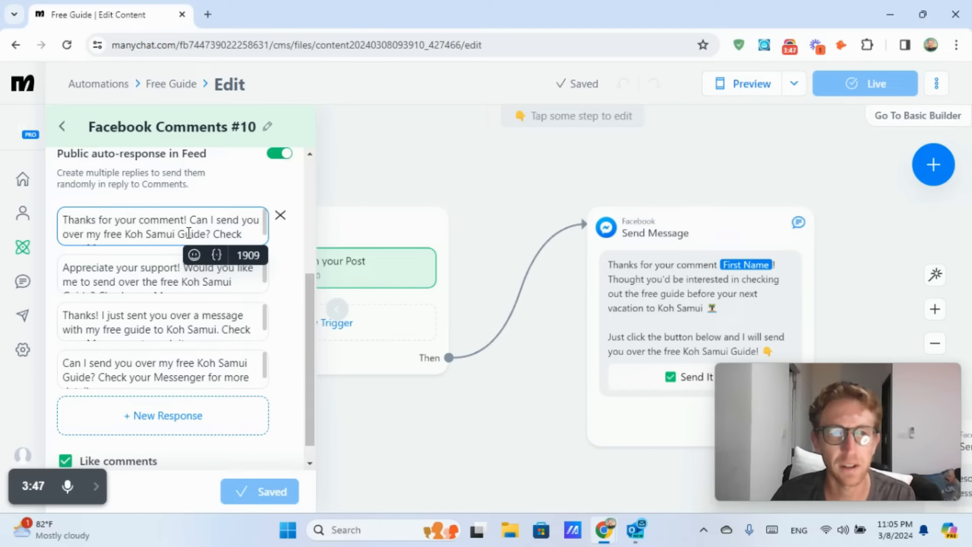
key("Down")
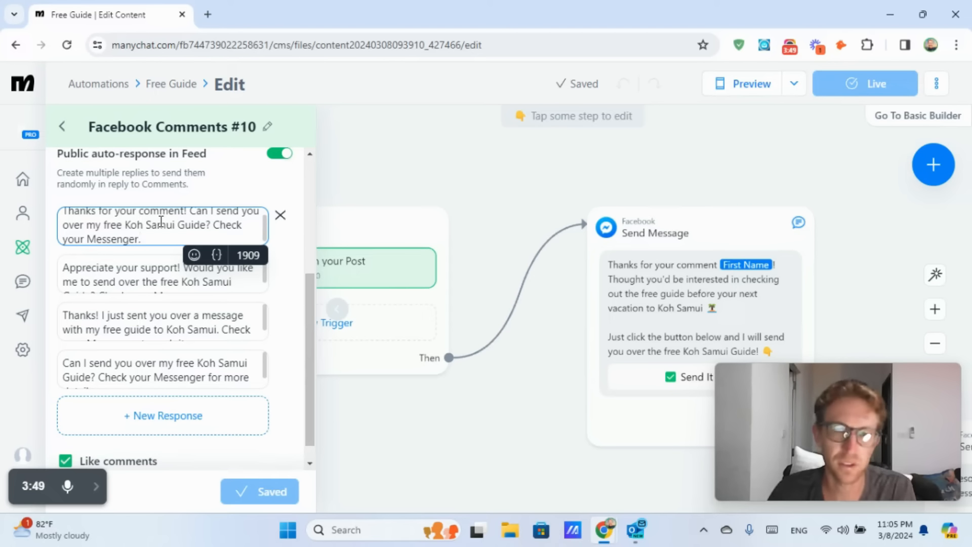
left_click(163, 268)
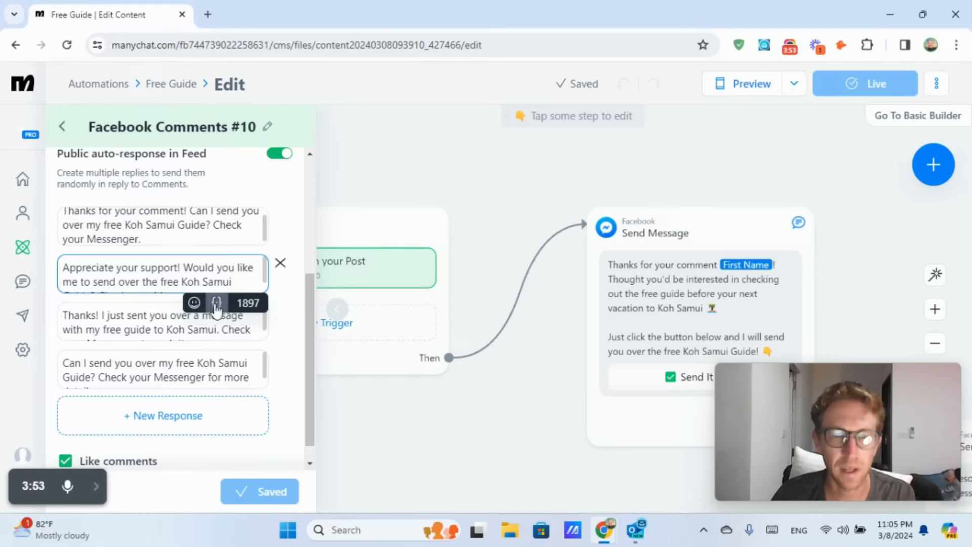
key("Down")
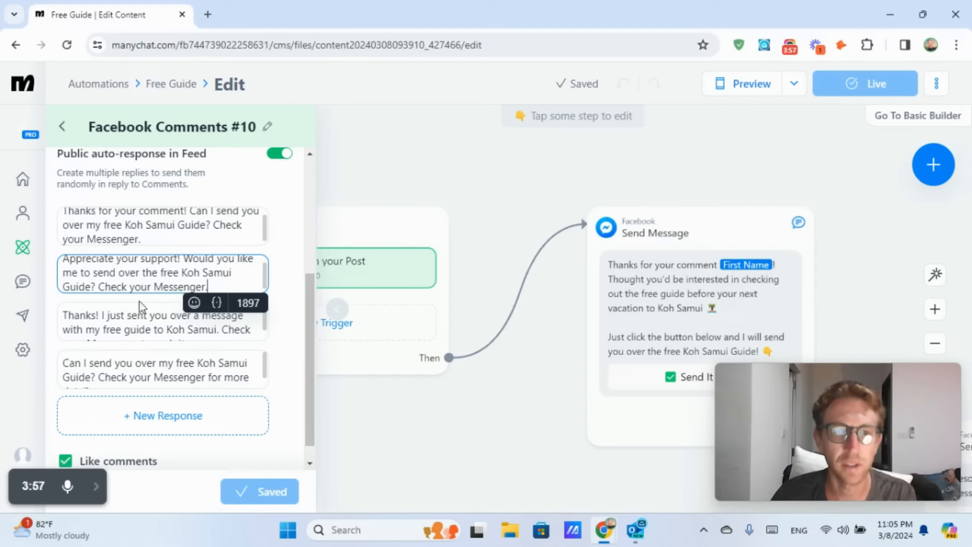
left_click_drag(100, 283, 217, 282)
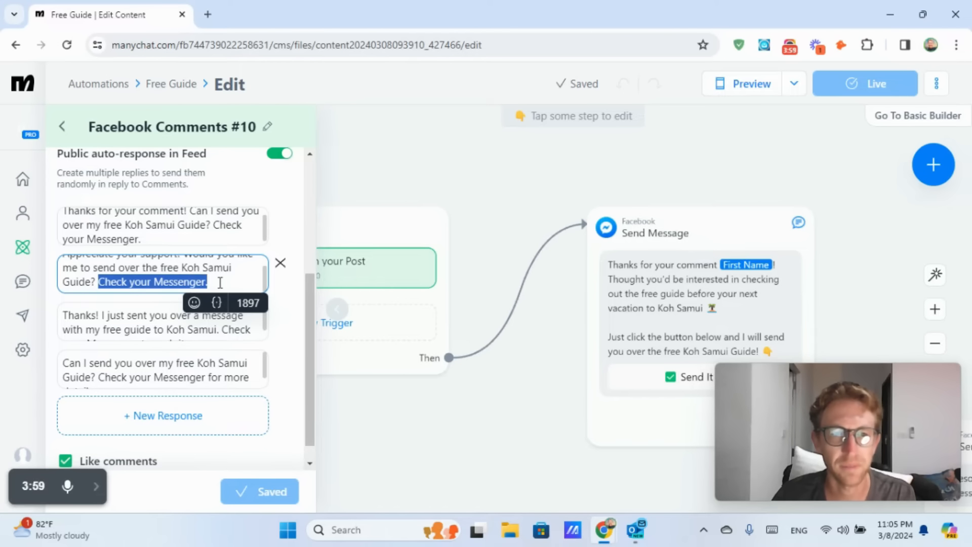
Step: Remove "Check your Messenger." from the second public reply, review the third and fourth replies, and save the trigger
key("BackSpace")
left_click(163, 331)
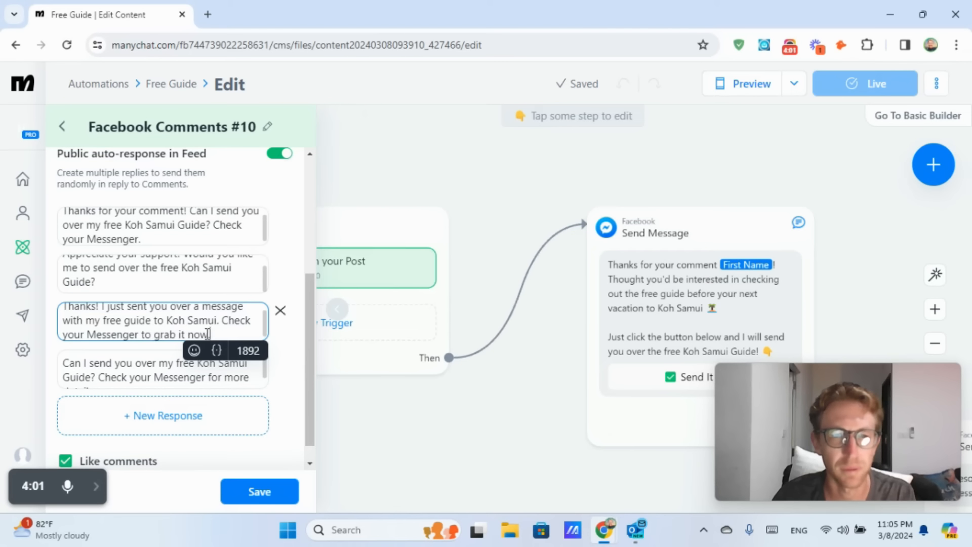
left_click(142, 371)
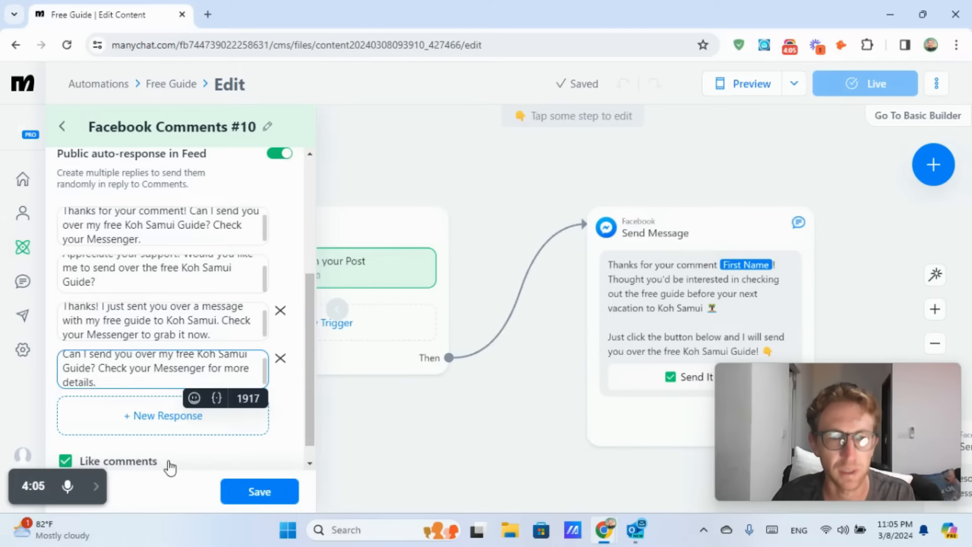
scroll(182, 458, "down", 1)
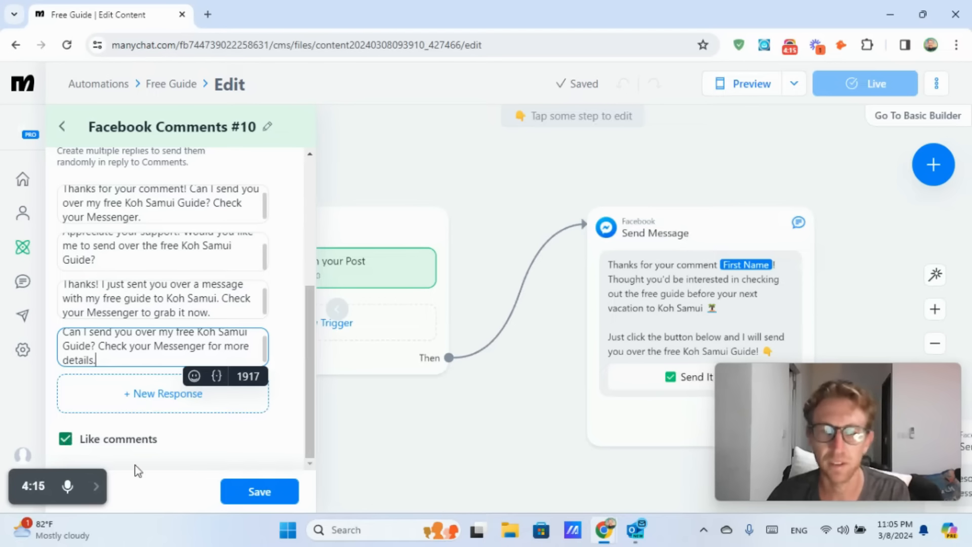
left_click(260, 491)
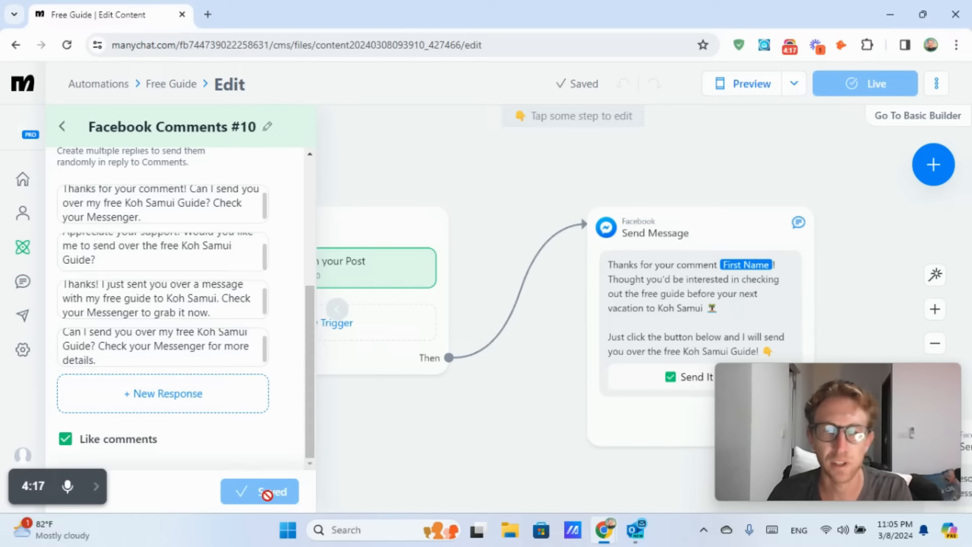
Step: Leave the comment trigger's settings and examine how the trigger connects to the first Send Message step
left_click(66, 126)
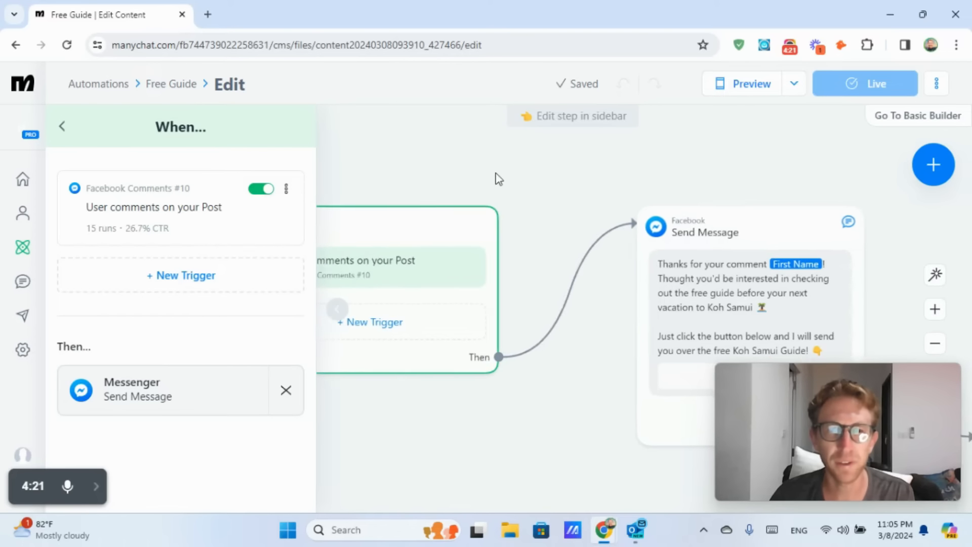
left_click(161, 232)
left_click(63, 127)
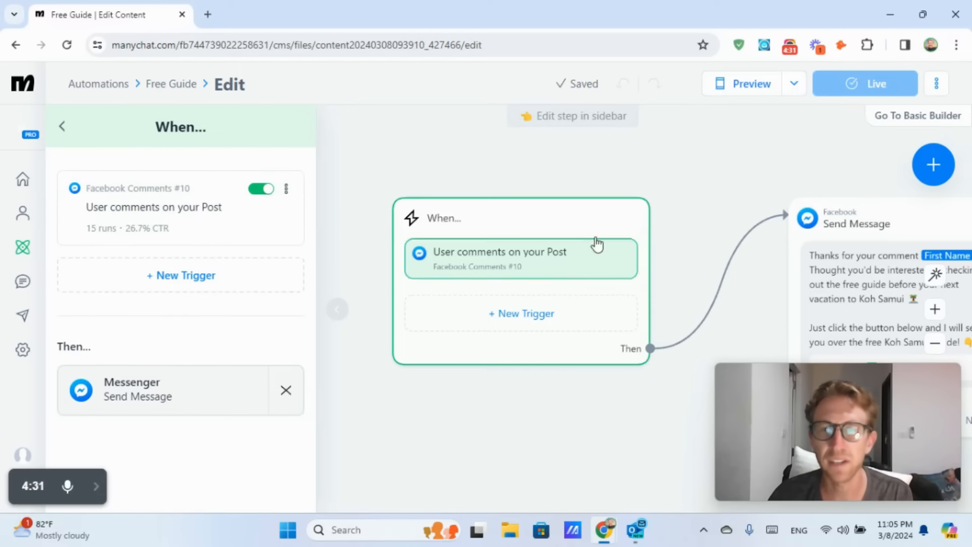
left_click_drag(685, 174, 594, 175)
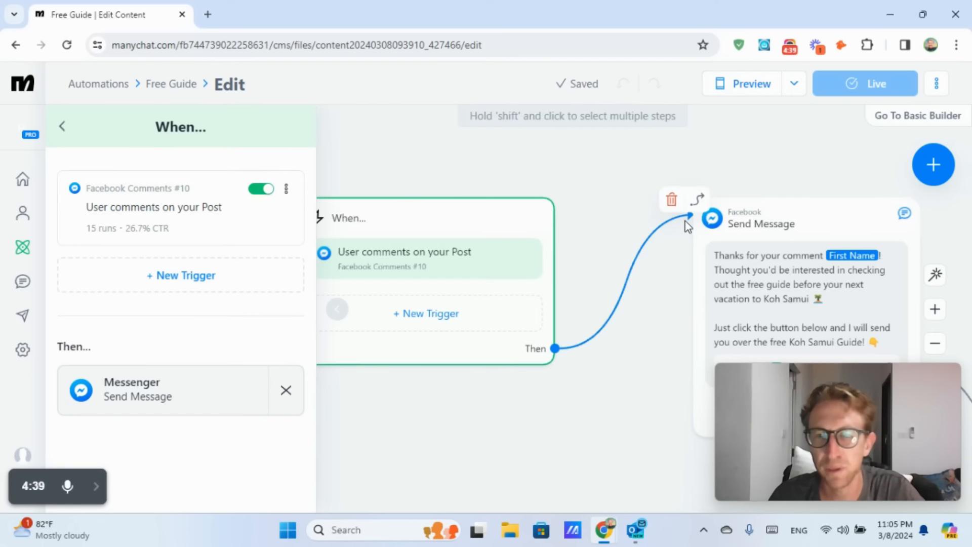
left_click_drag(781, 181, 535, 163)
double_click(536, 162)
left_click(773, 243)
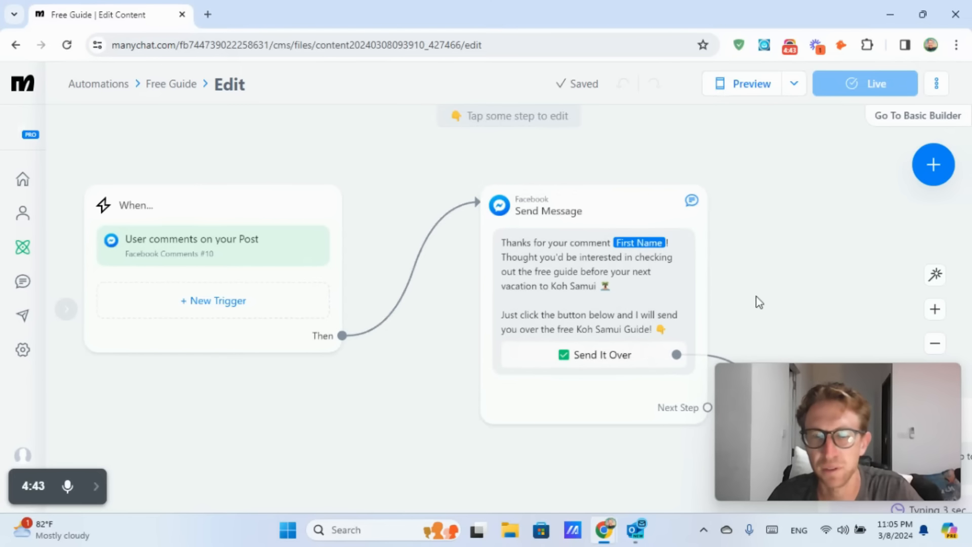
left_click_drag(757, 298, 785, 252)
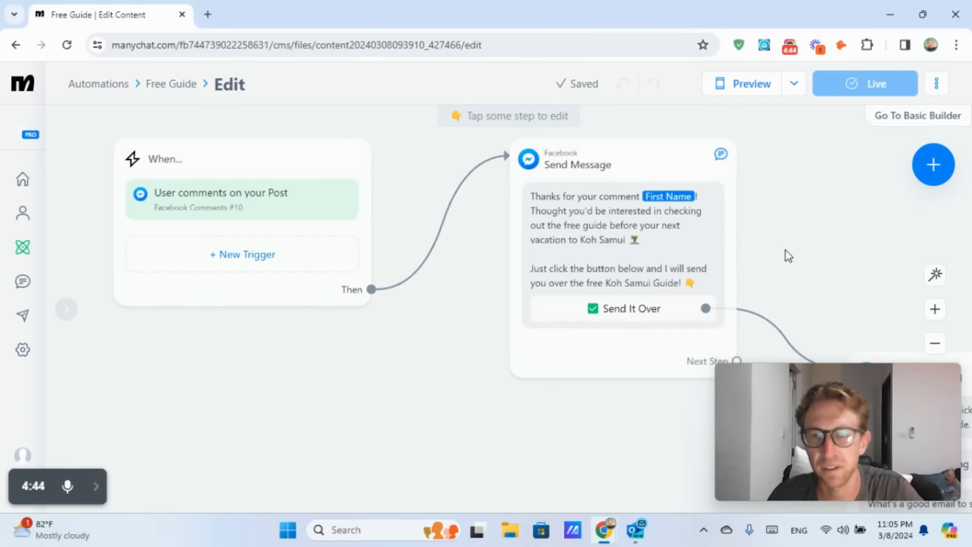
Step: Open the first Send Message step and check the First Name variable, the available system fields and the fallback option
left_click(653, 261)
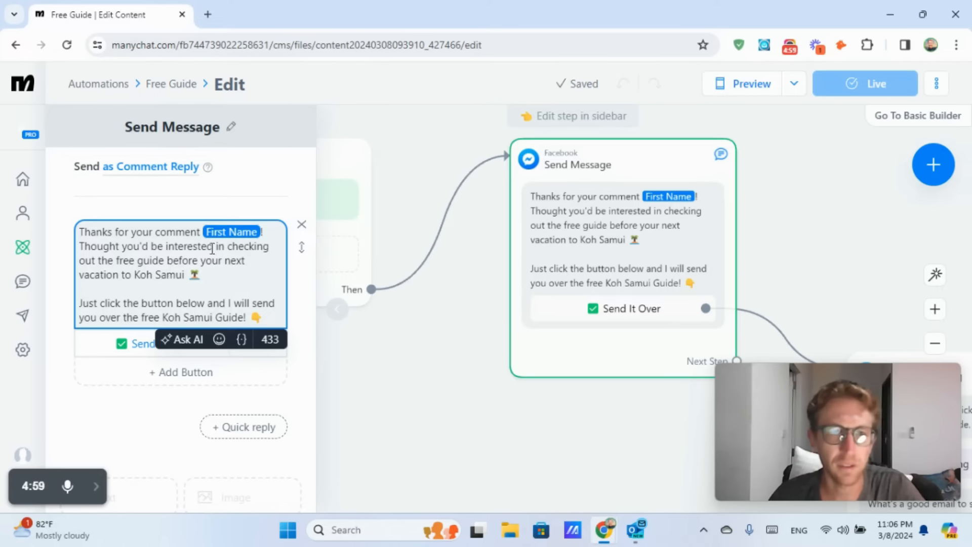
left_click(231, 232)
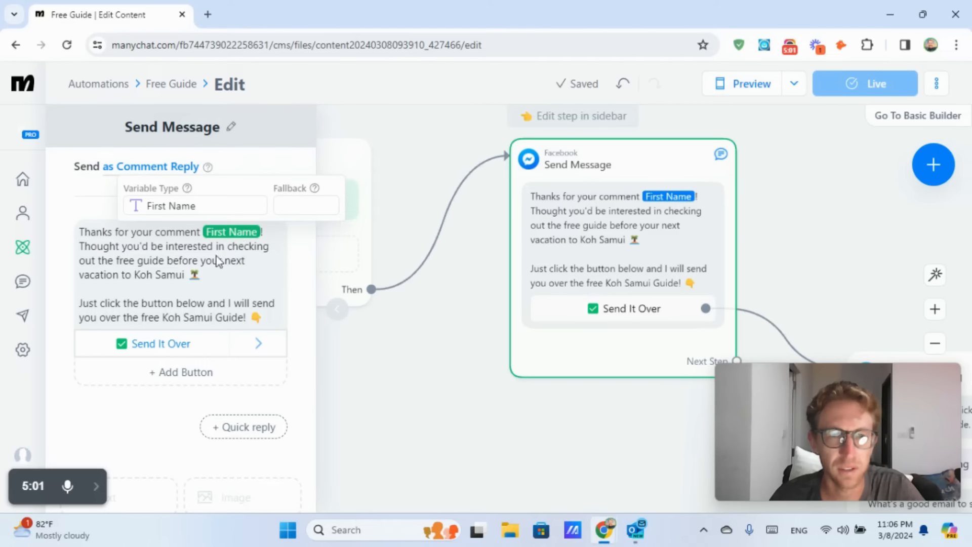
left_click(227, 268)
left_click(243, 340)
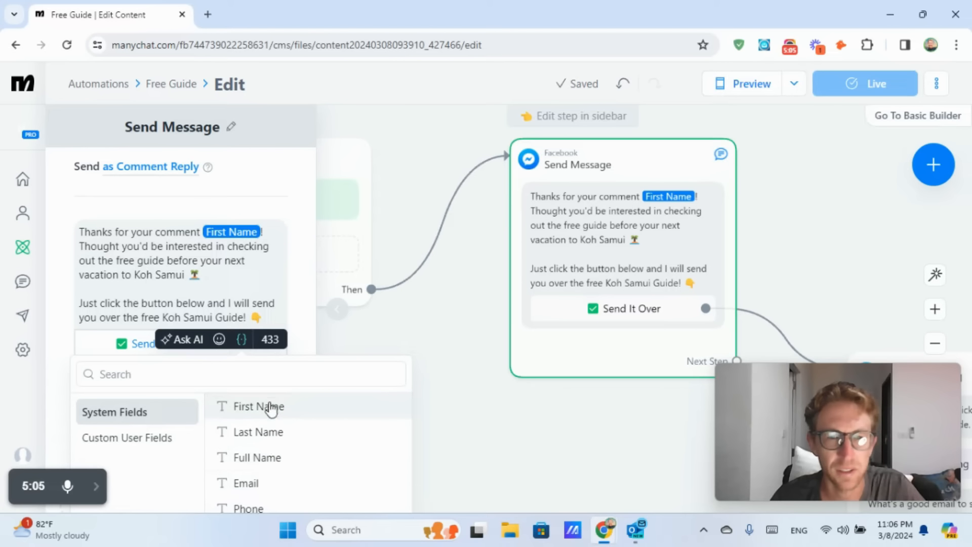
left_click(221, 234)
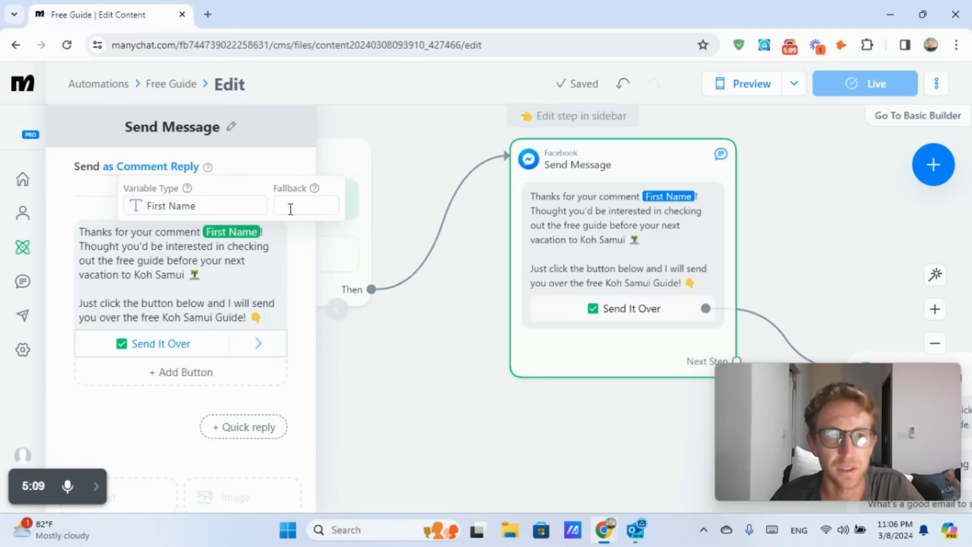
mouse_move(316, 189)
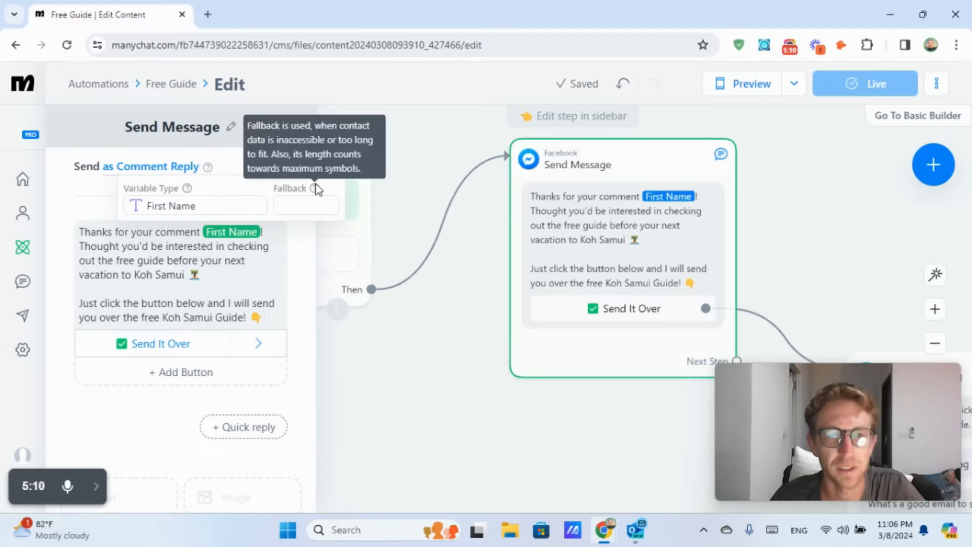
left_click(291, 213)
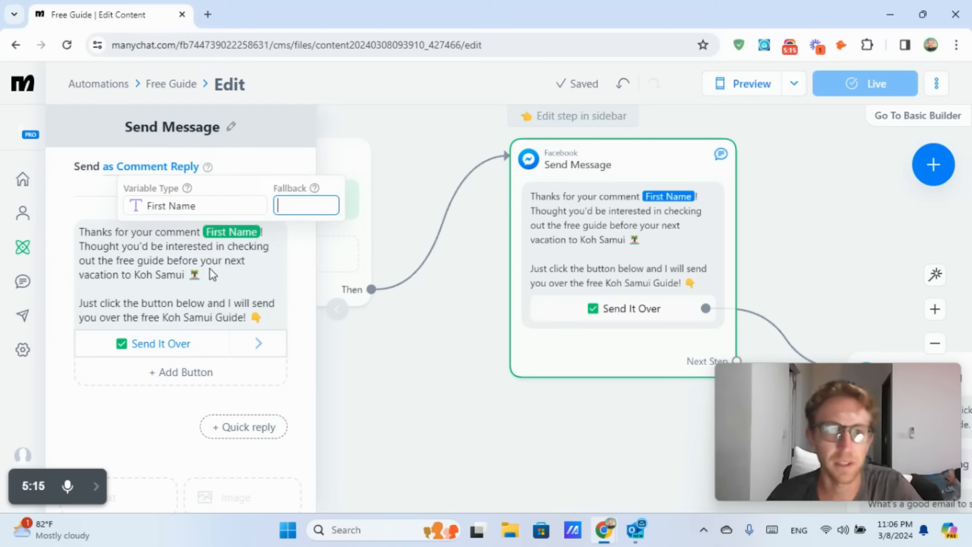
left_click(130, 250)
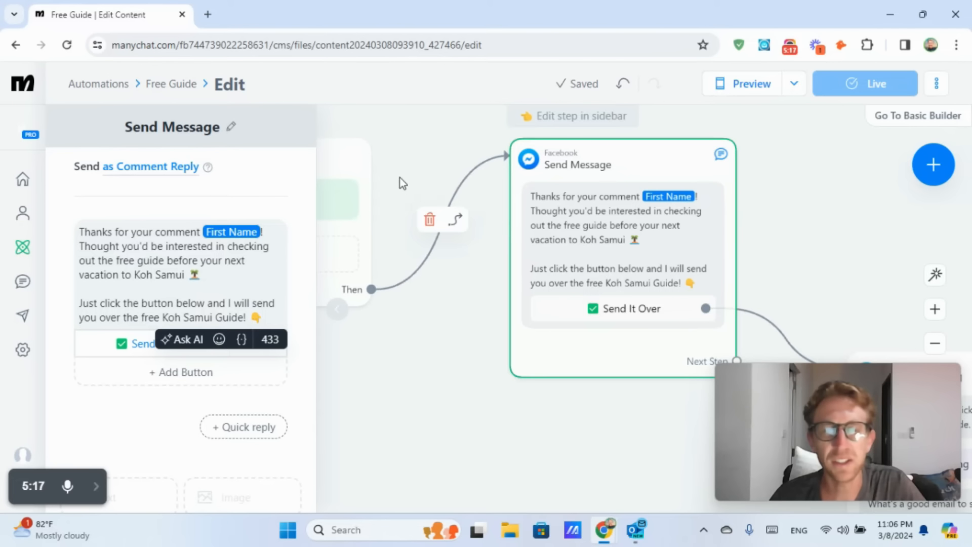
Step: Reopen the first Send Message step, read through its text and check the settings of the Send It Over button
left_click_drag(394, 172, 494, 187)
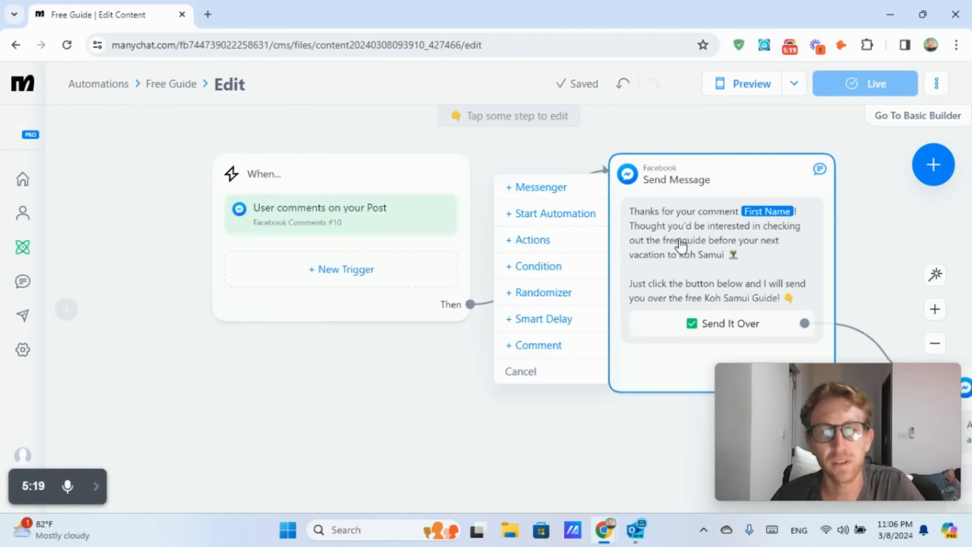
left_click(700, 249)
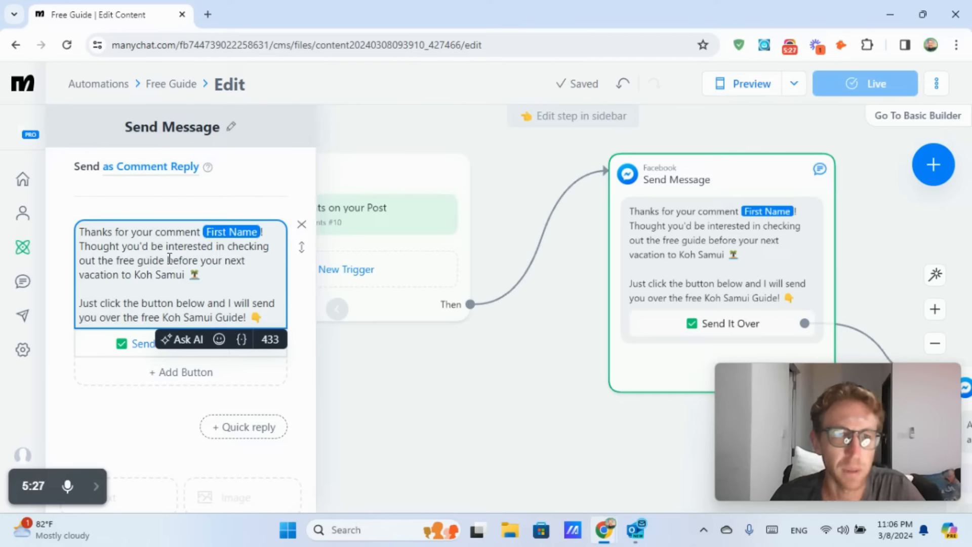
left_click_drag(166, 260, 192, 277)
left_click(208, 282)
scroll(193, 287, "down", 1)
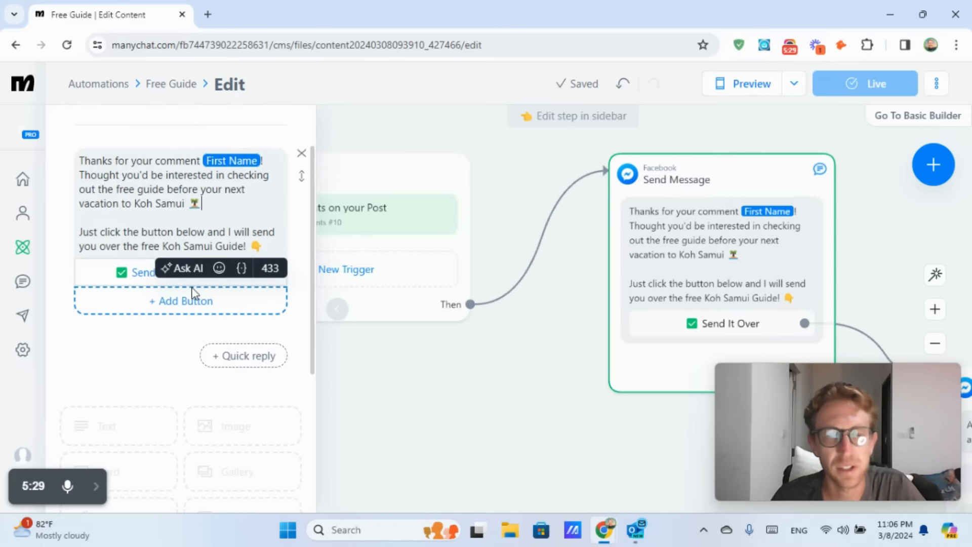
left_click_drag(121, 232, 262, 242)
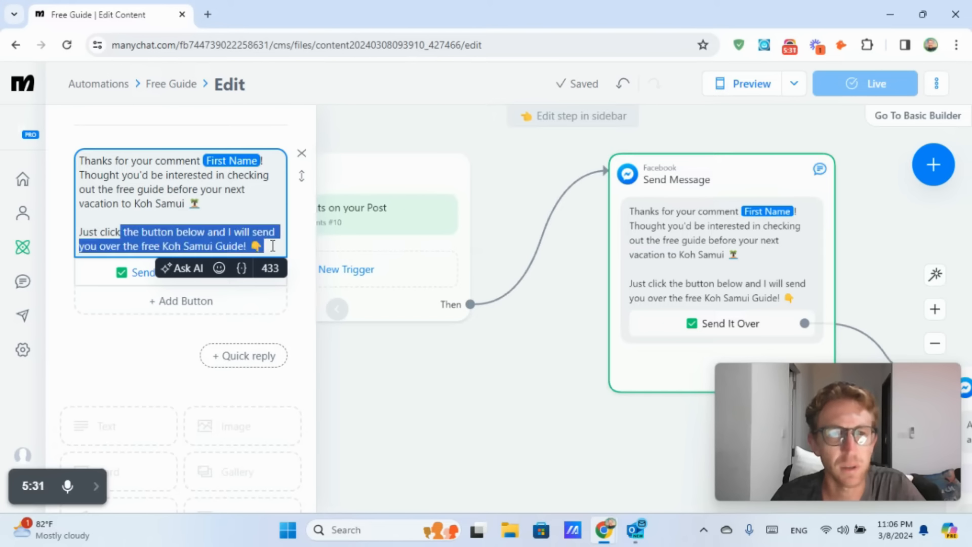
left_click(151, 353)
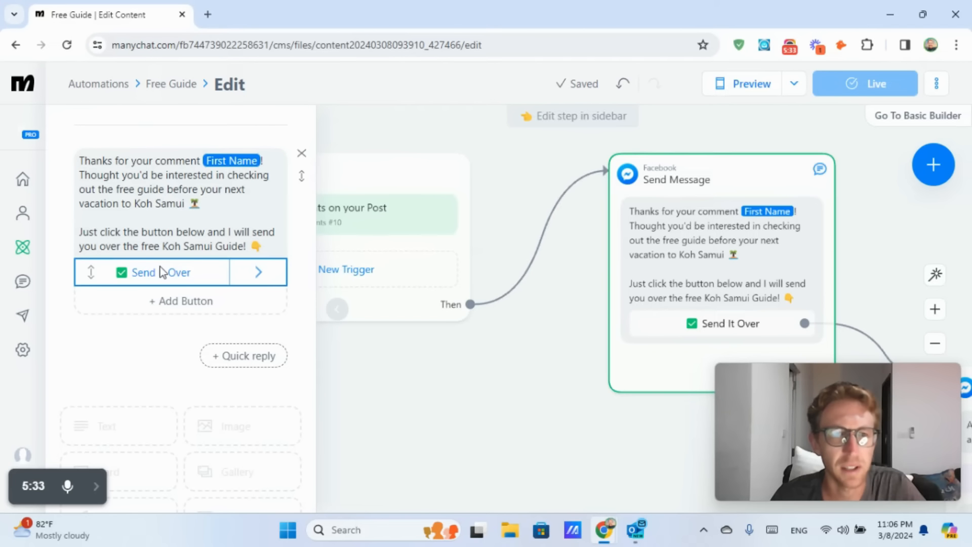
left_click(161, 272)
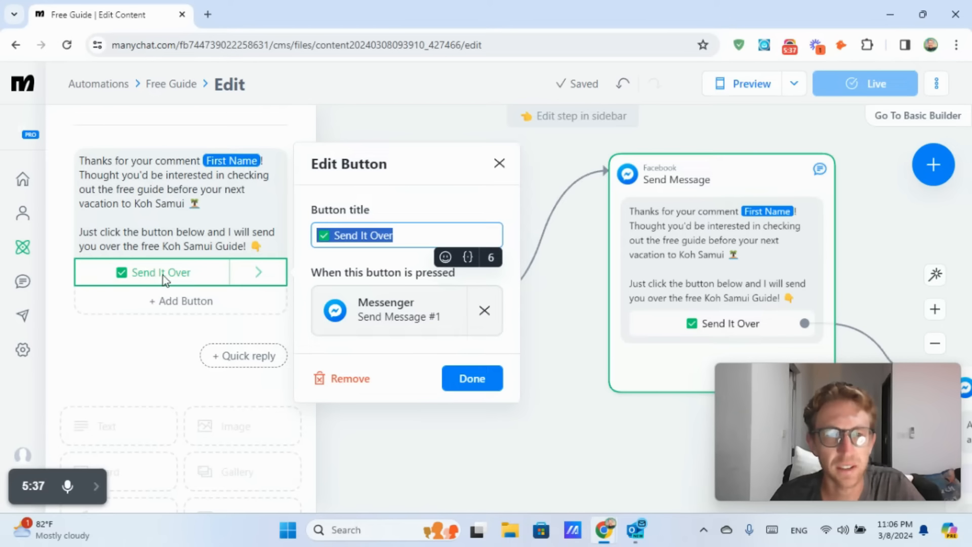
left_click(558, 295)
Step: Follow the Send It Over connection to Send Message #1, open that step and read its first text block
left_click_drag(572, 351, 400, 239)
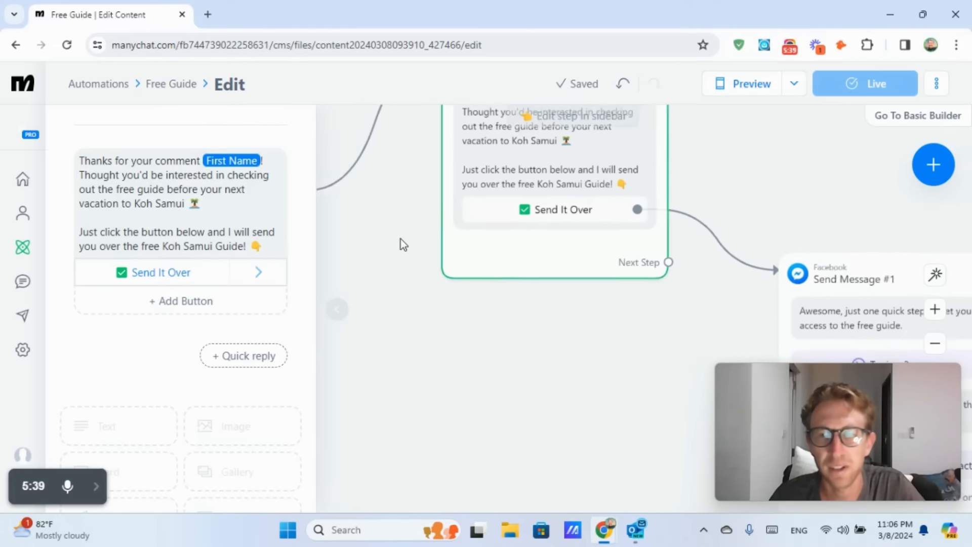
left_click_drag(748, 190, 577, 172)
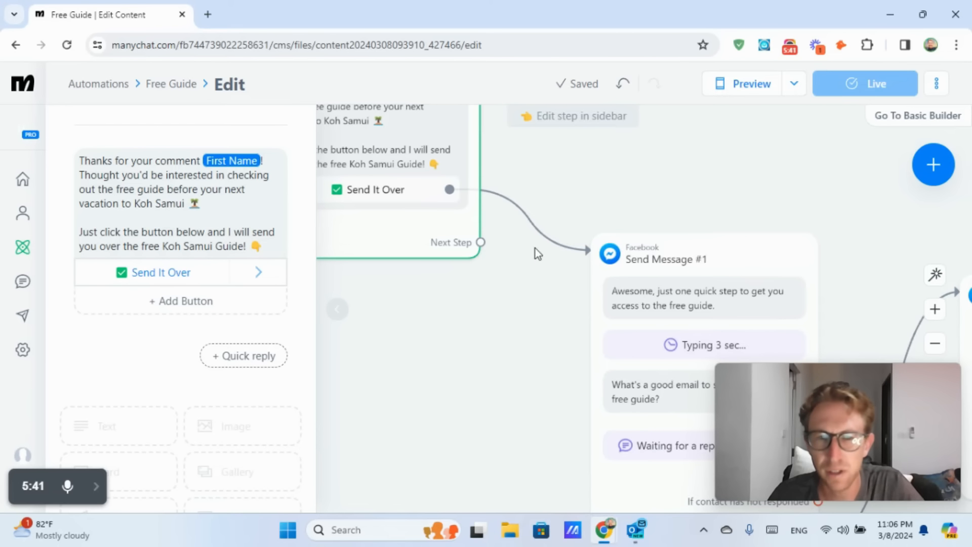
left_click_drag(514, 260, 517, 333)
left_click_drag(718, 241, 618, 147)
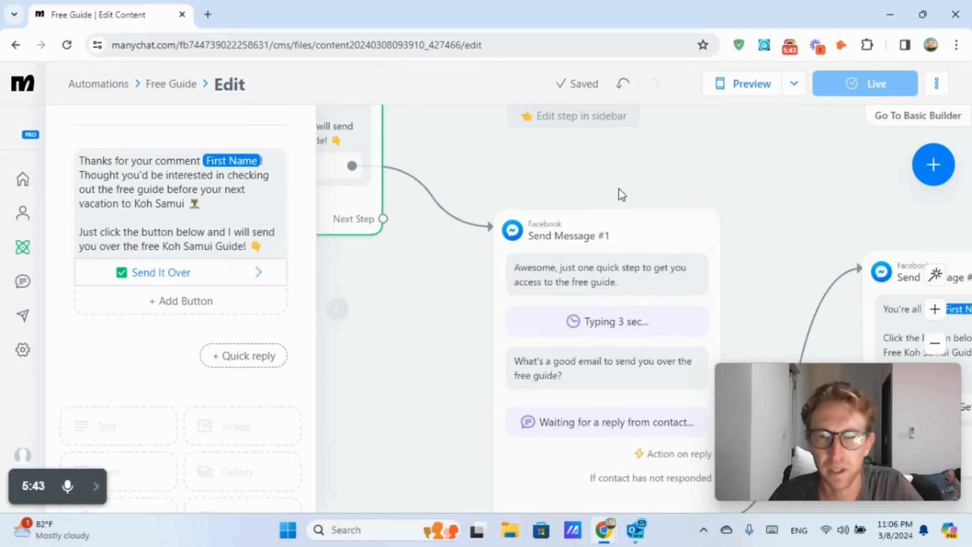
left_click(630, 261)
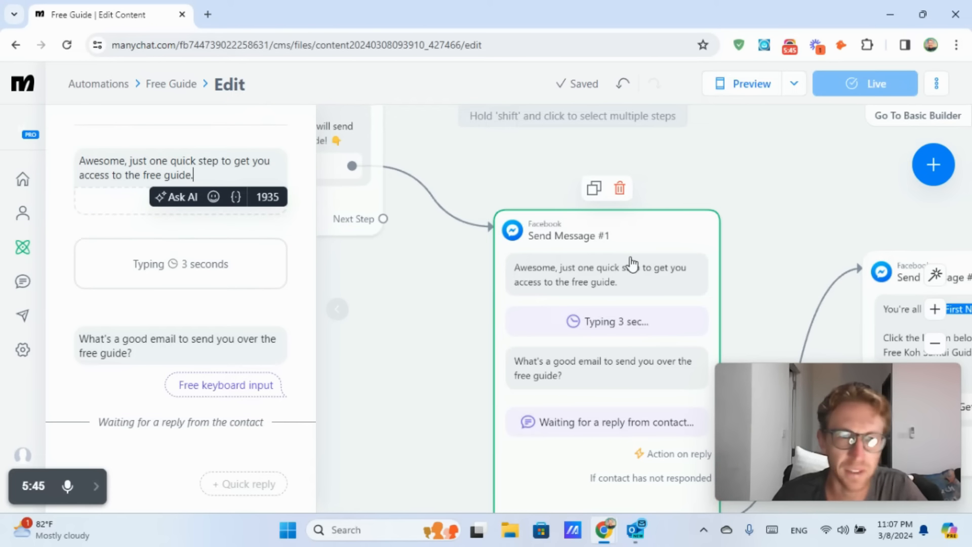
left_click(187, 170)
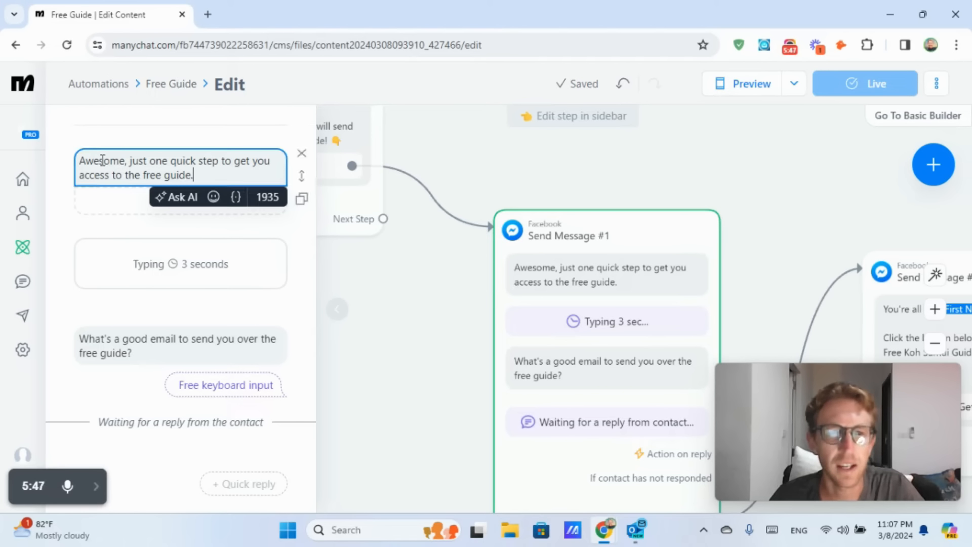
left_click_drag(149, 160, 210, 173)
left_click(240, 171)
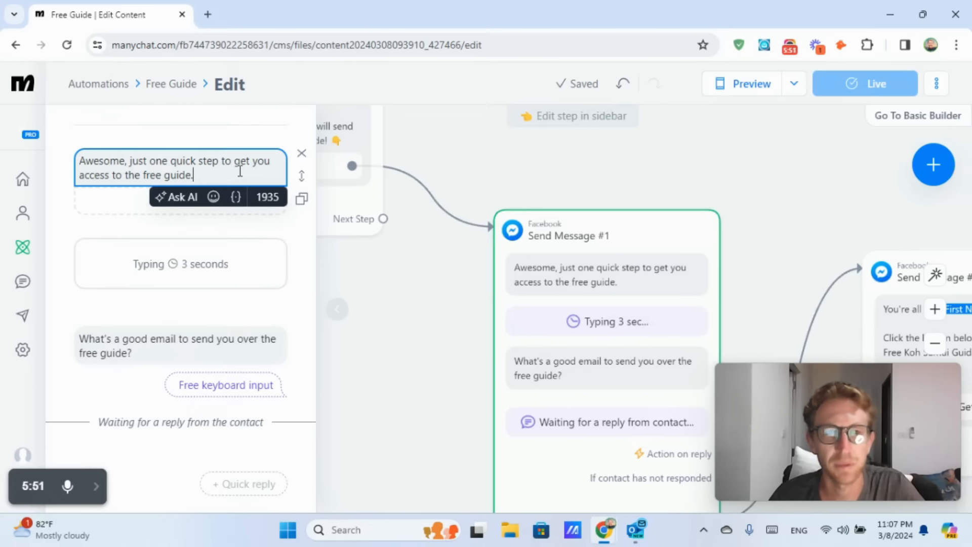
Step: Check the typing delay's settings in Send Message #1 and where the Delay block is offered among the content types
left_click(192, 274)
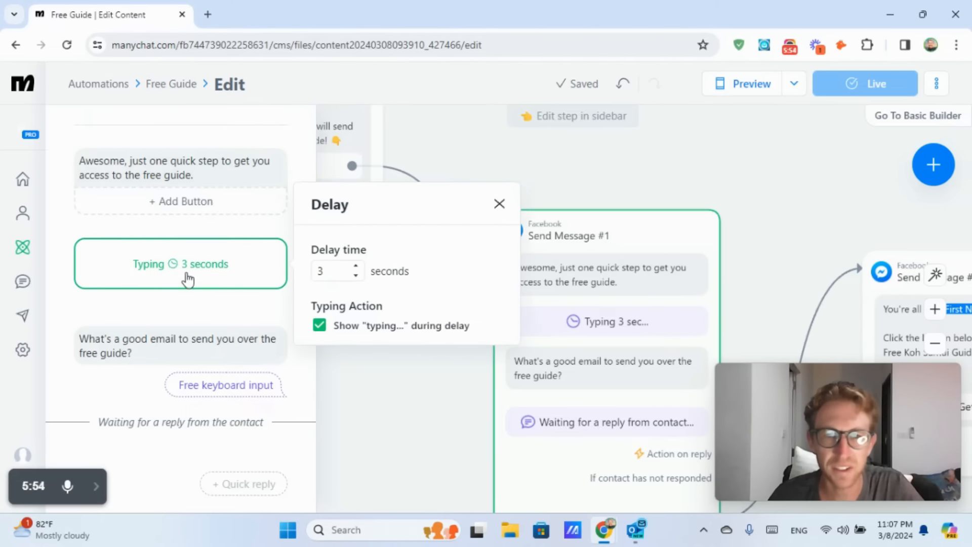
left_click(228, 311)
scroll(191, 278, "down", 4)
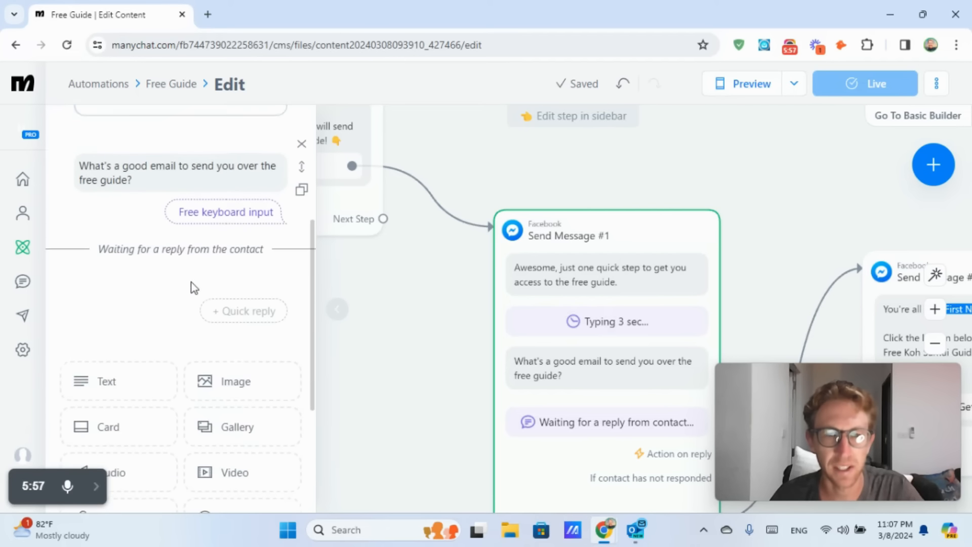
scroll(229, 414, "down", 3)
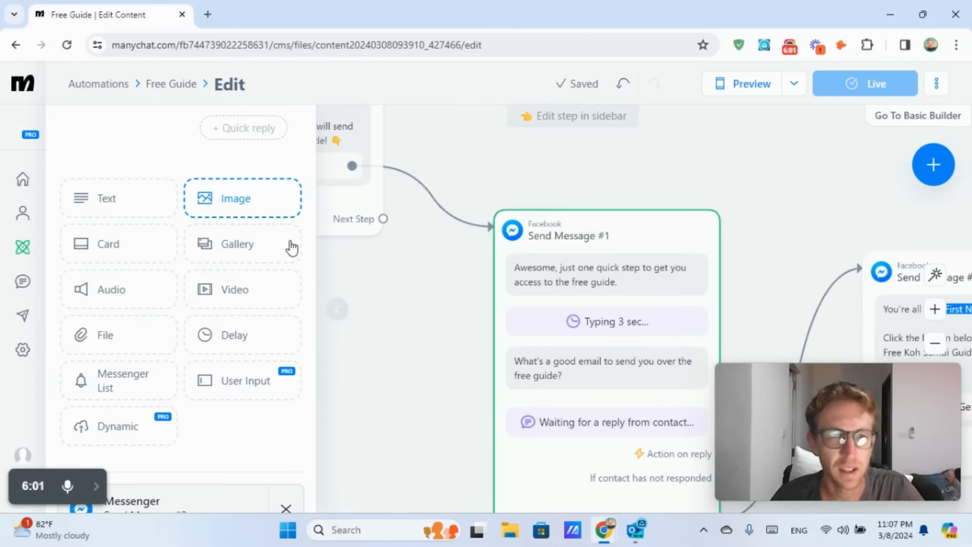
left_click(243, 338)
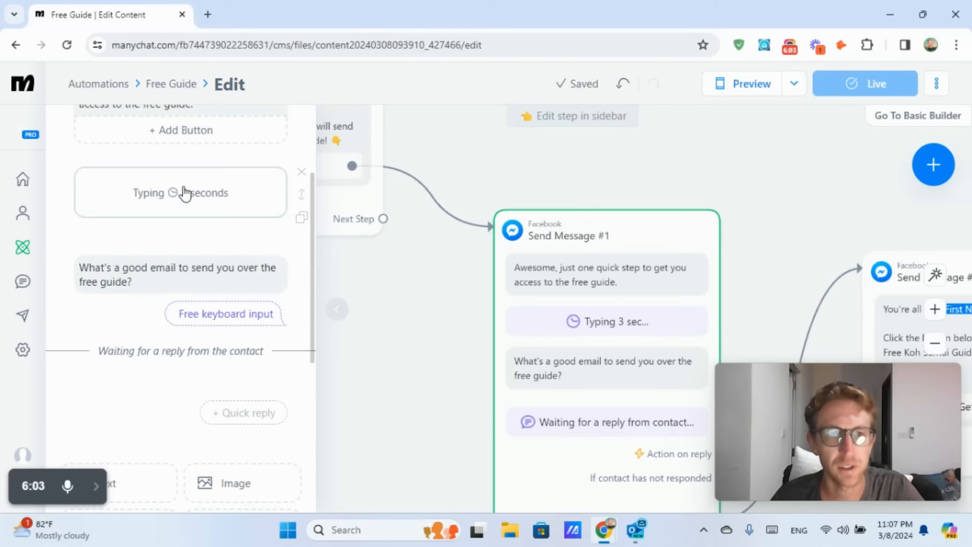
left_click(185, 191)
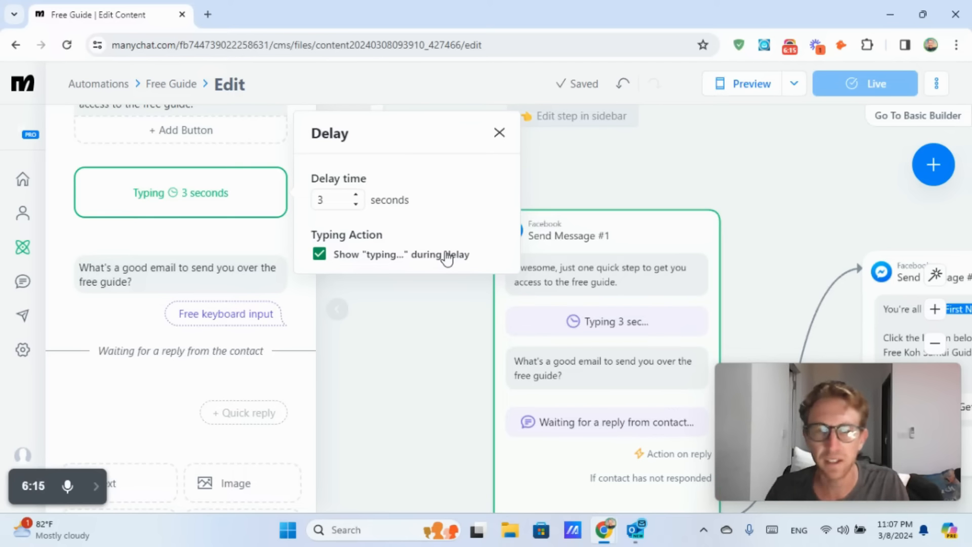
left_click(213, 238)
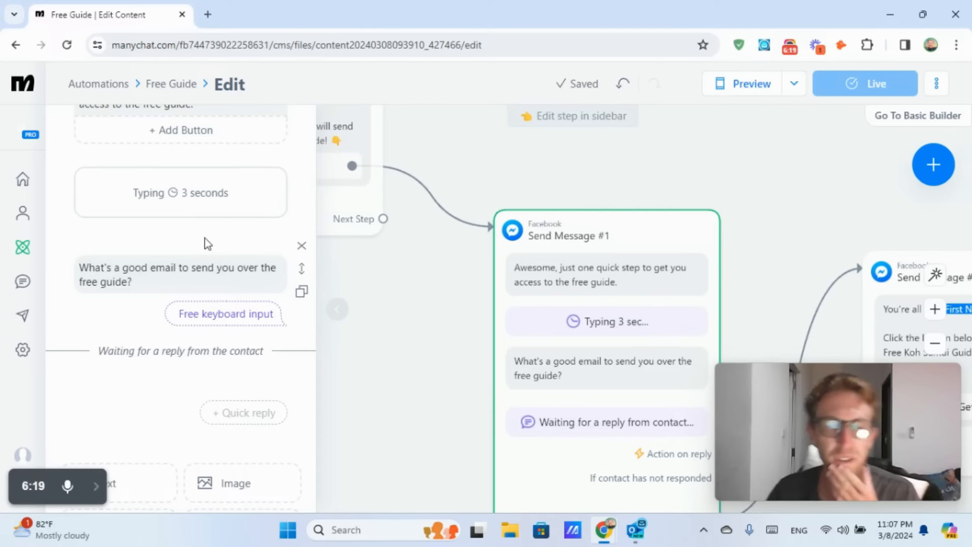
Step: Open the email question's user input settings in Send Message #1 and check the Email reply type and the alternative reply types
left_click(185, 272)
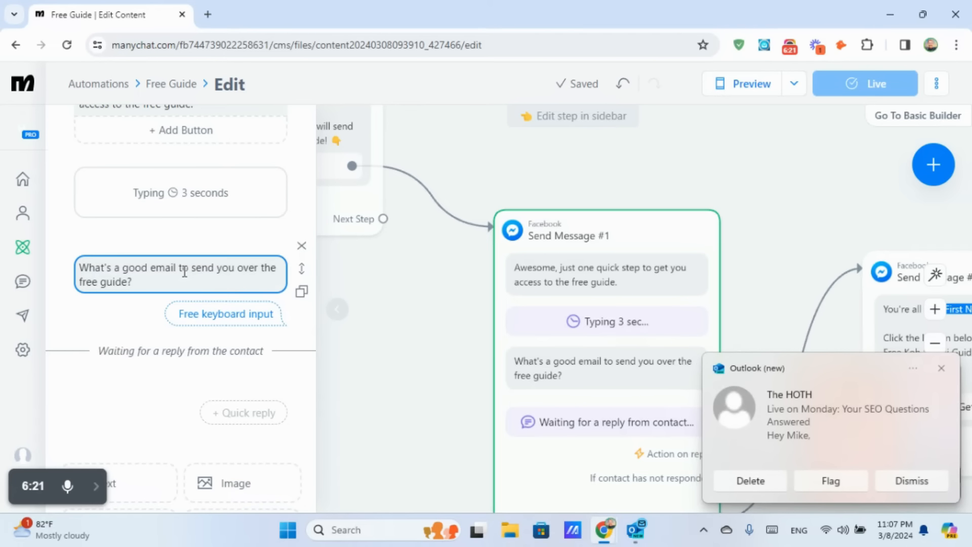
left_click(937, 367)
left_click(169, 268)
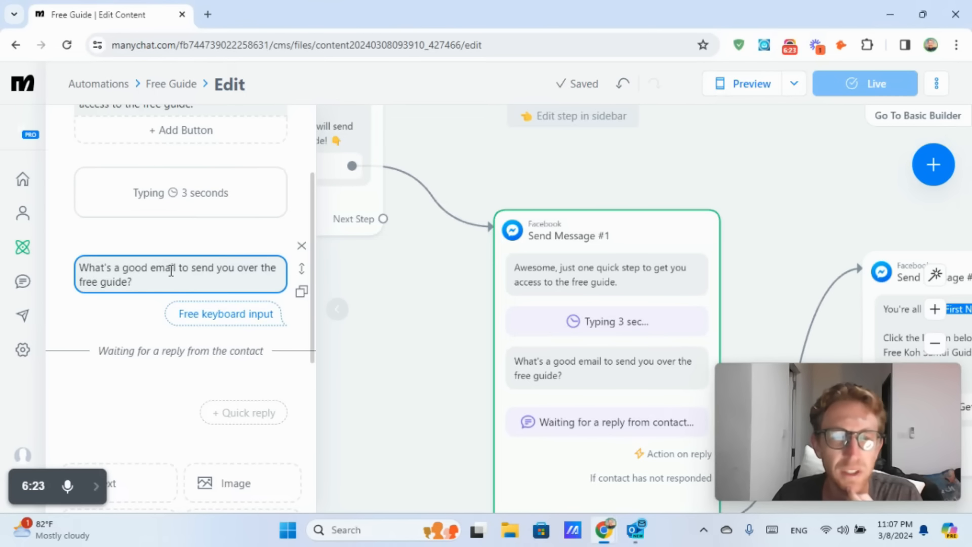
left_click_drag(174, 267, 209, 278)
left_click(209, 278)
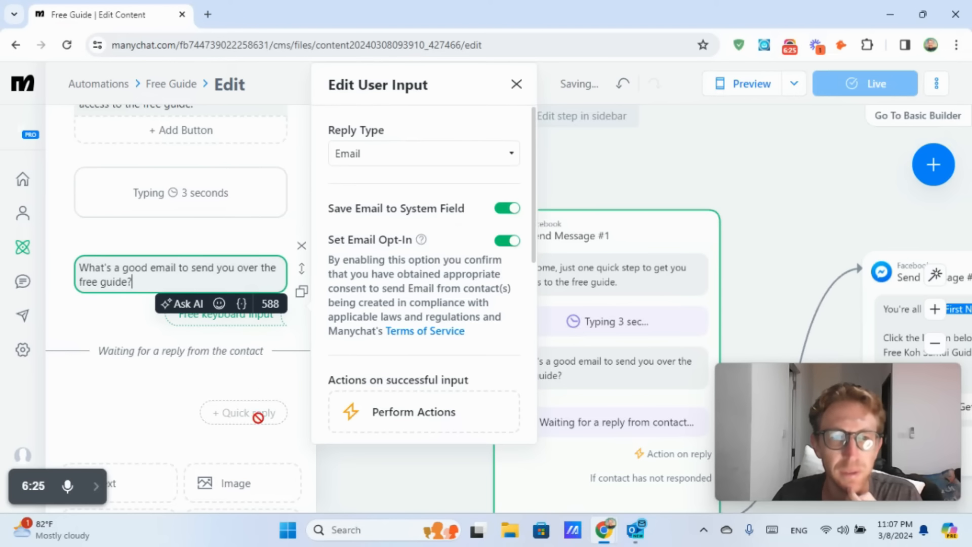
left_click(114, 324)
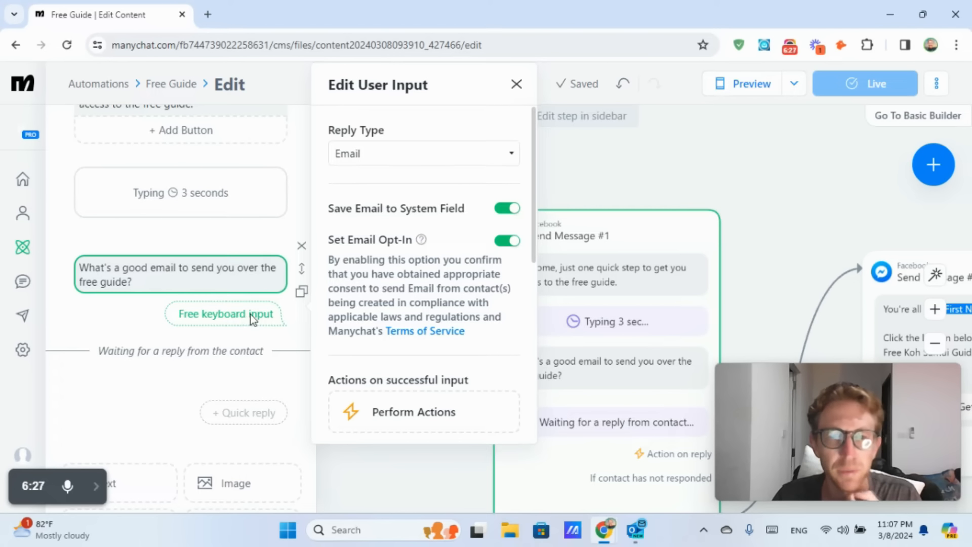
left_click(370, 153)
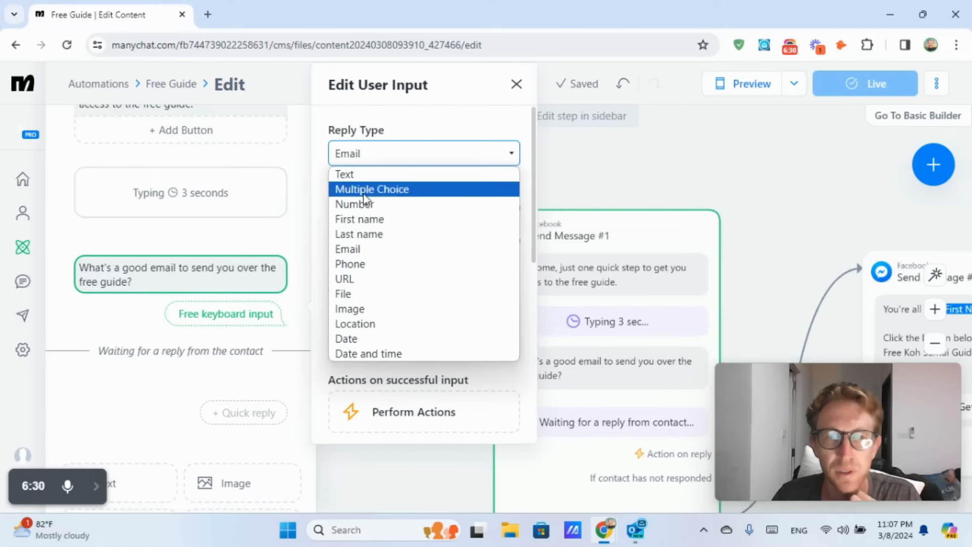
left_click(402, 117)
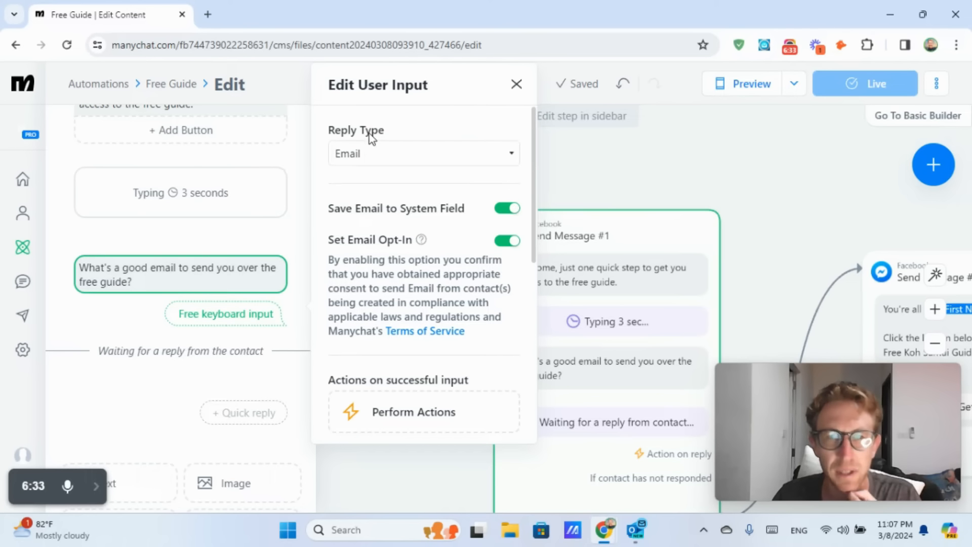
Step: Review the email input's expiry time, next step for non-responders, retry message, skip button text and retry limit
scroll(449, 296, "down", 4)
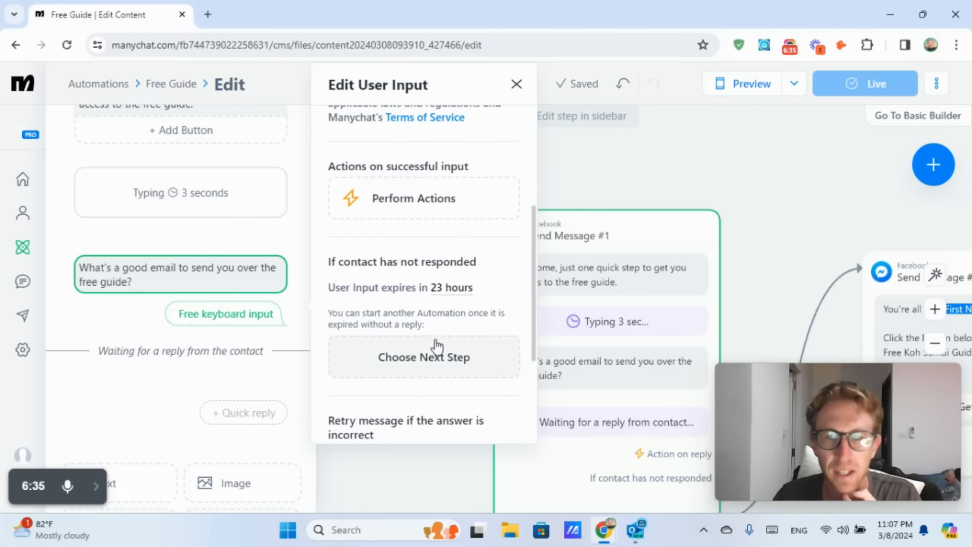
scroll(437, 347, "down", 3)
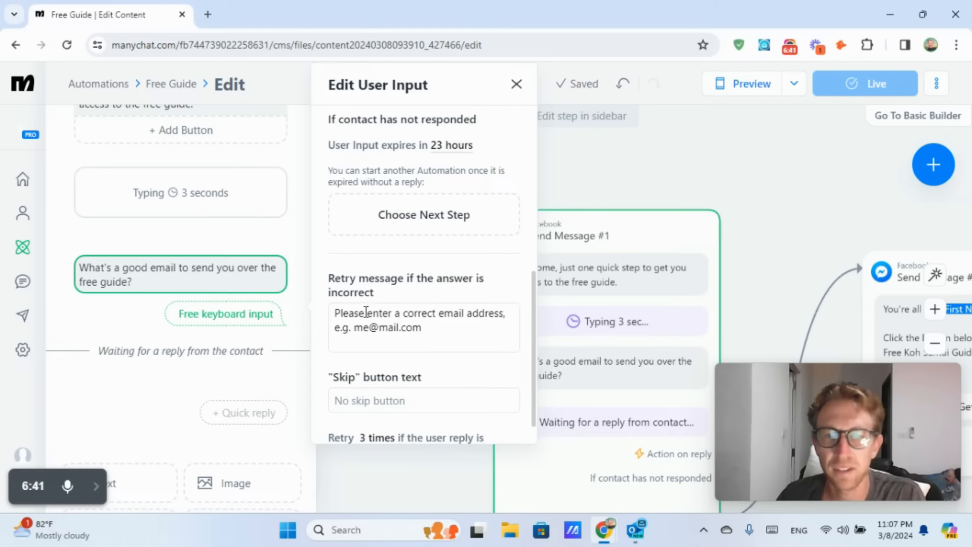
left_click_drag(366, 312, 465, 329)
left_click(465, 329)
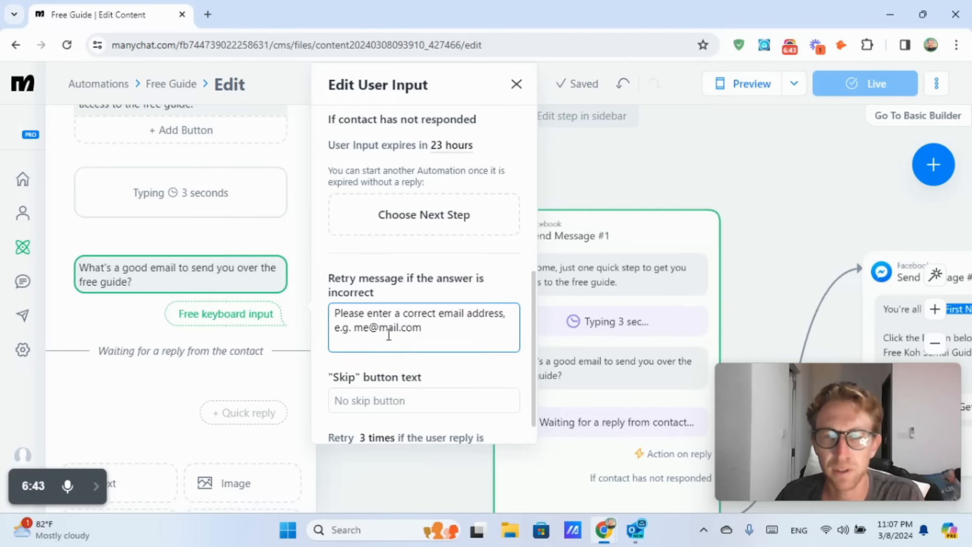
scroll(389, 335, "down", 1)
left_click(356, 360)
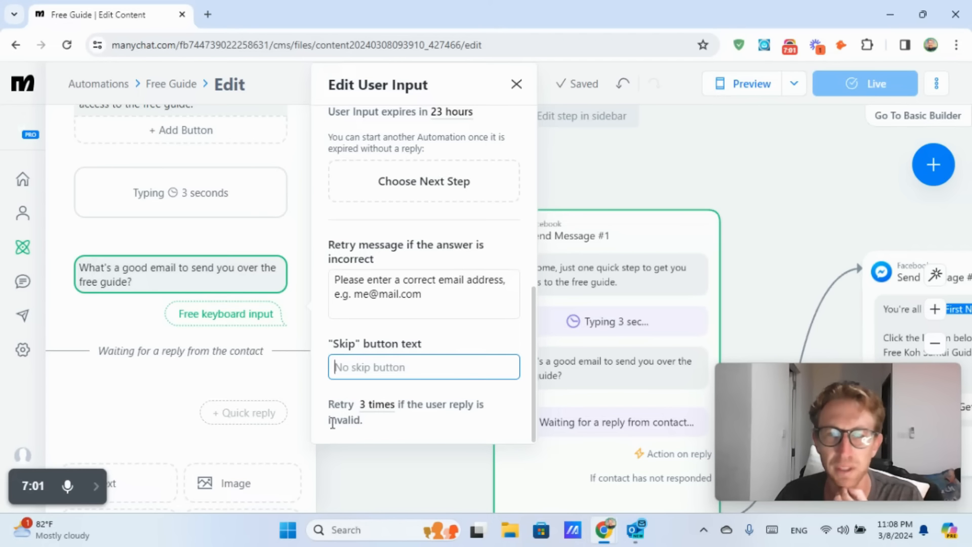
left_click(108, 320)
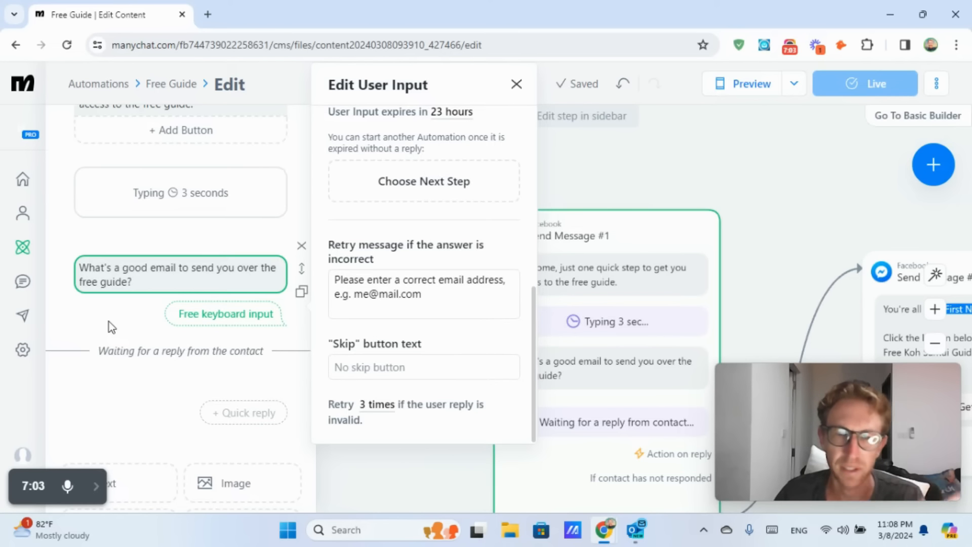
Step: Leave Send Message #1's settings and follow its Next Step connection on the canvas to Send Message #2
scroll(108, 321, "down", 3)
scroll(123, 331, "up", 6)
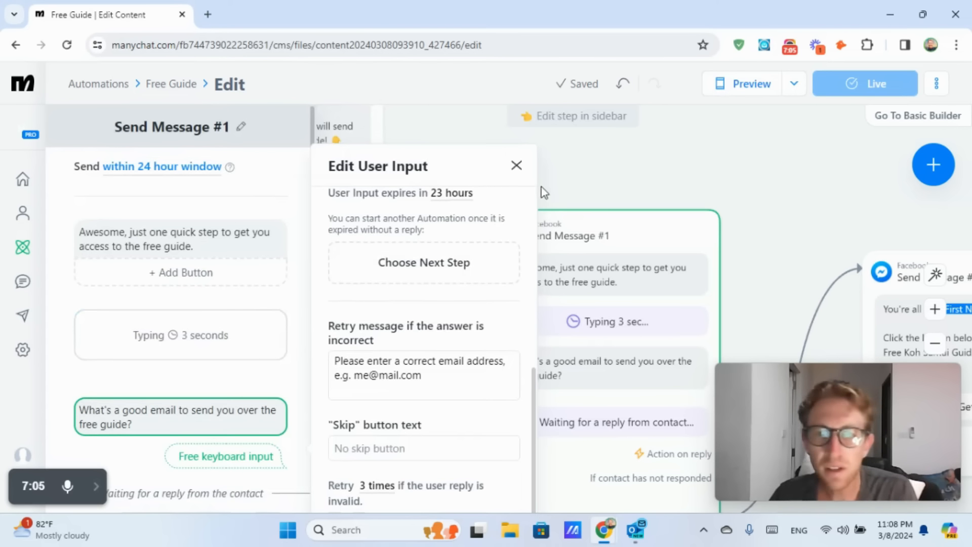
left_click(644, 191)
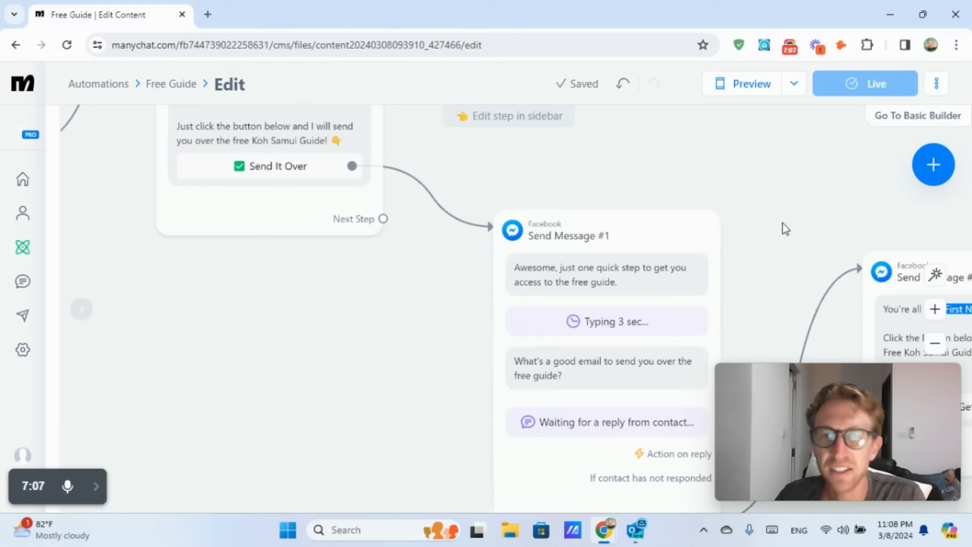
left_click_drag(783, 228, 606, 160)
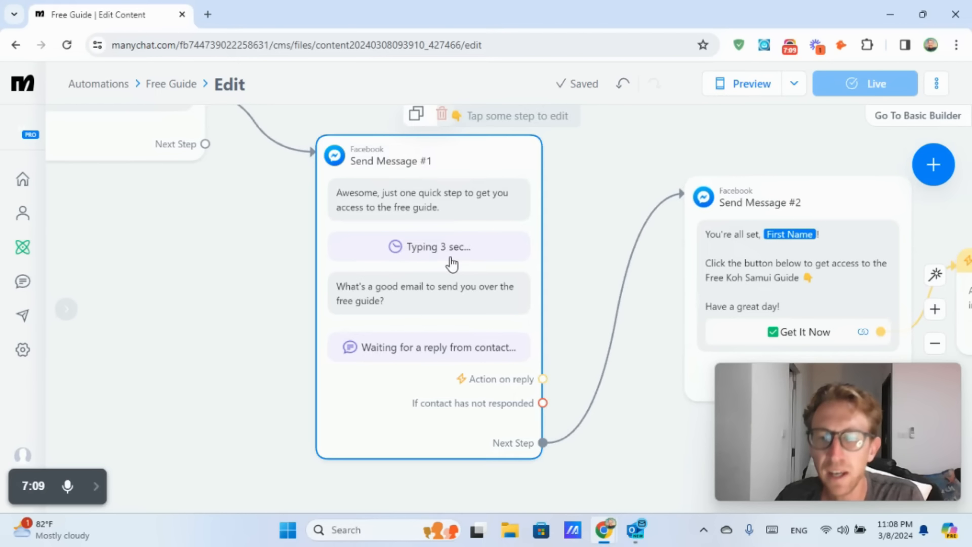
mouse_move(750, 163)
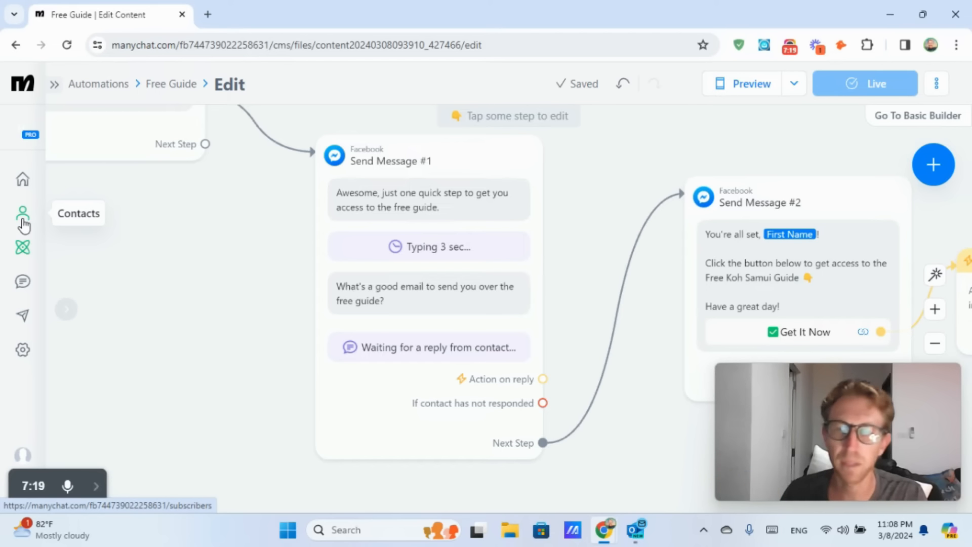
left_click_drag(833, 143, 443, 133)
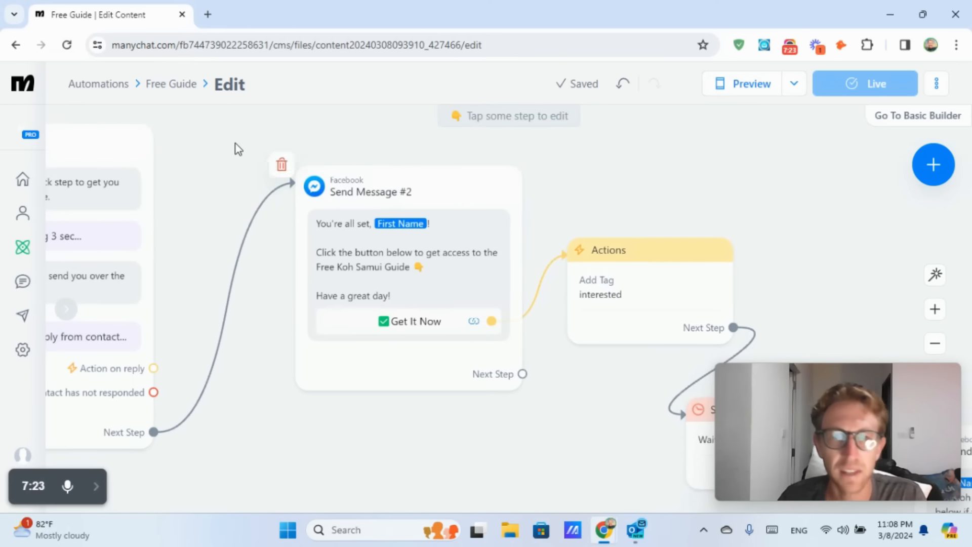
left_click_drag(236, 147, 361, 144)
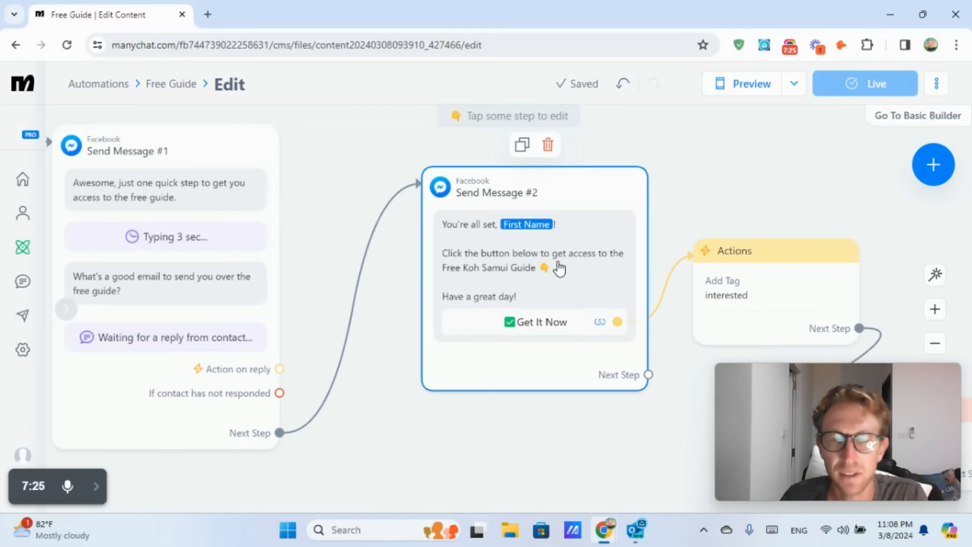
Step: Remove the closing line "Have a great day!" and its blank line from the text block of Send Message #2
left_click(554, 271)
left_click(93, 236)
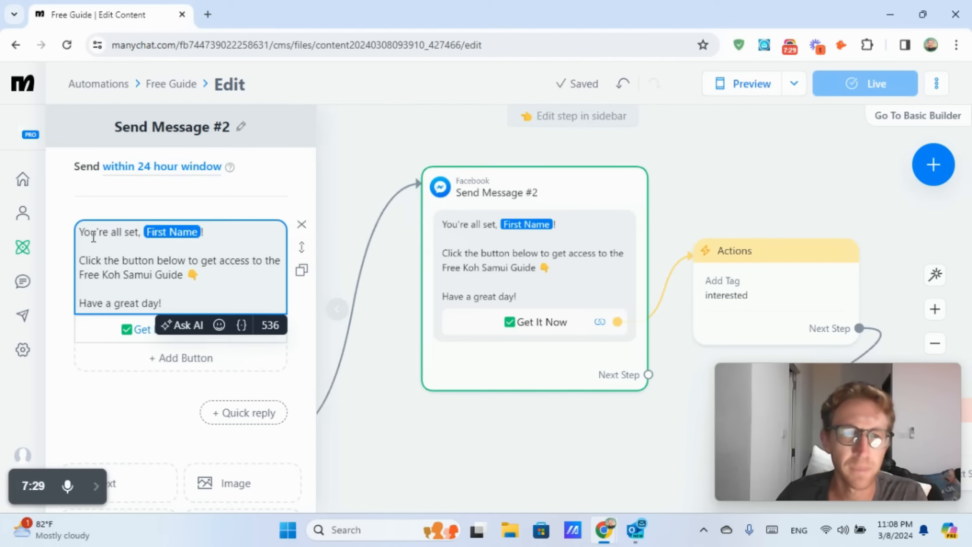
left_click_drag(206, 267, 247, 274)
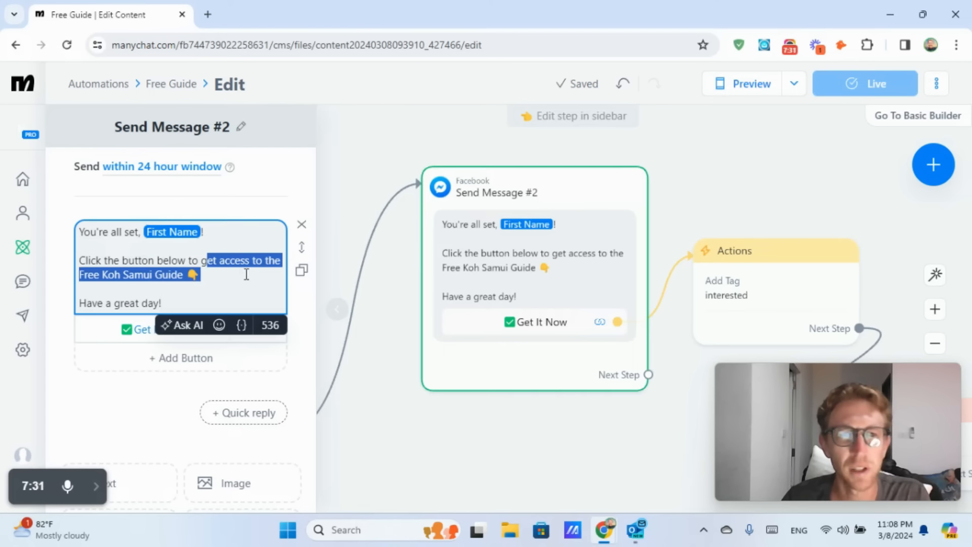
left_click(220, 276)
left_click_drag(198, 298, 194, 293)
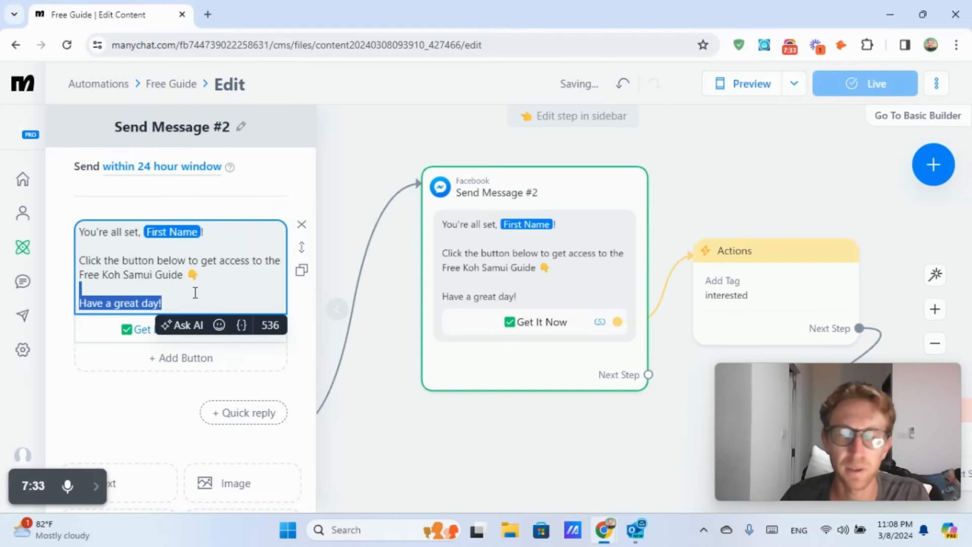
key("BackSpace")
key("BackSpace")
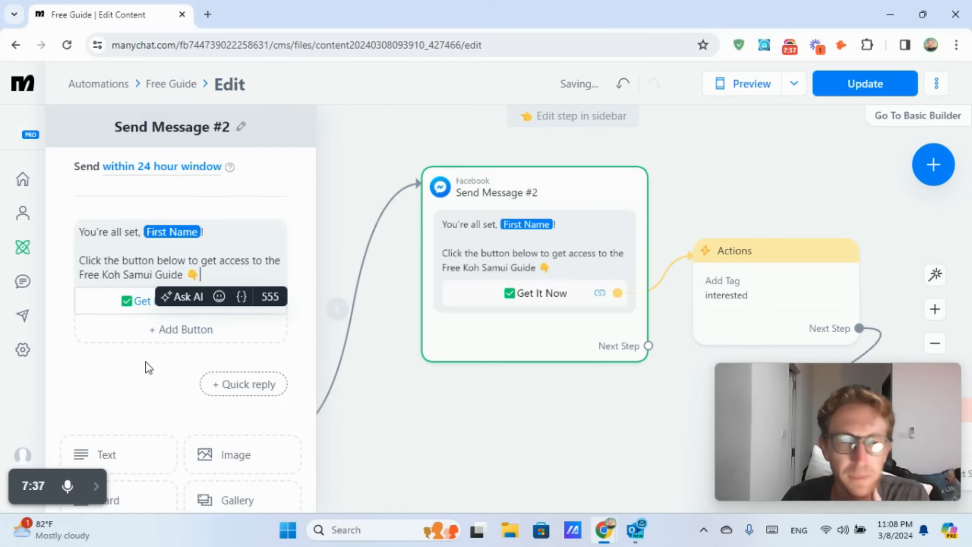
left_click(146, 364)
Step: Check the Get It Now button's title, website URL and additional actions in Send Message #2
left_click(178, 303)
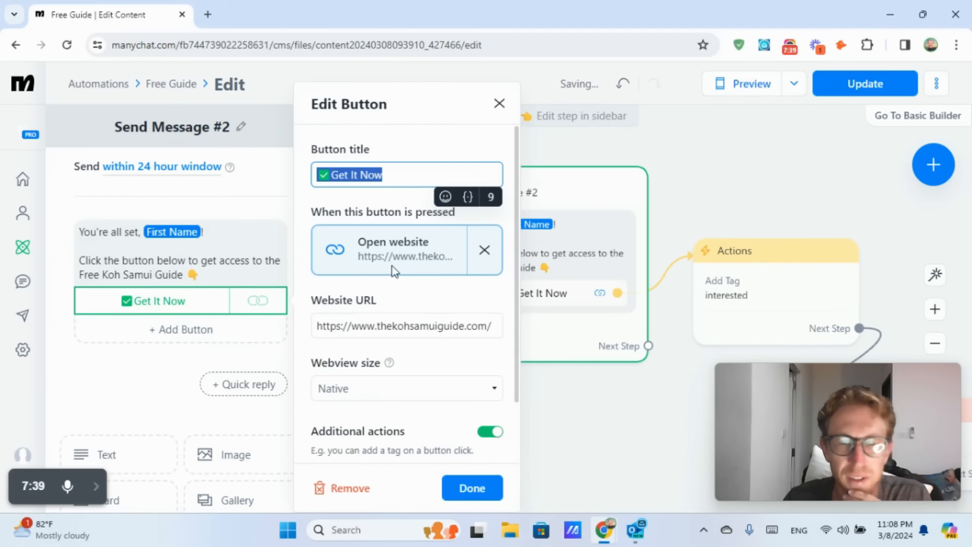
left_click(387, 180)
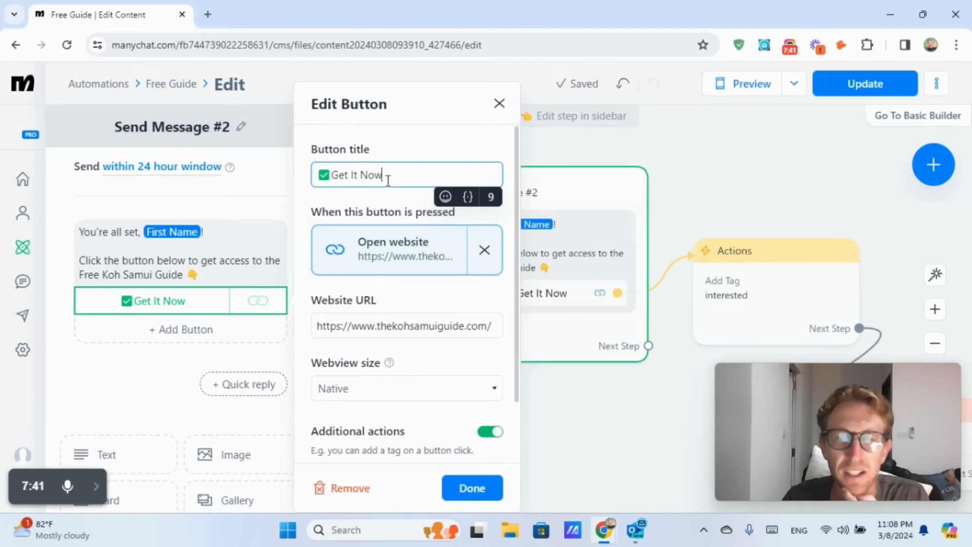
triple_click(409, 320)
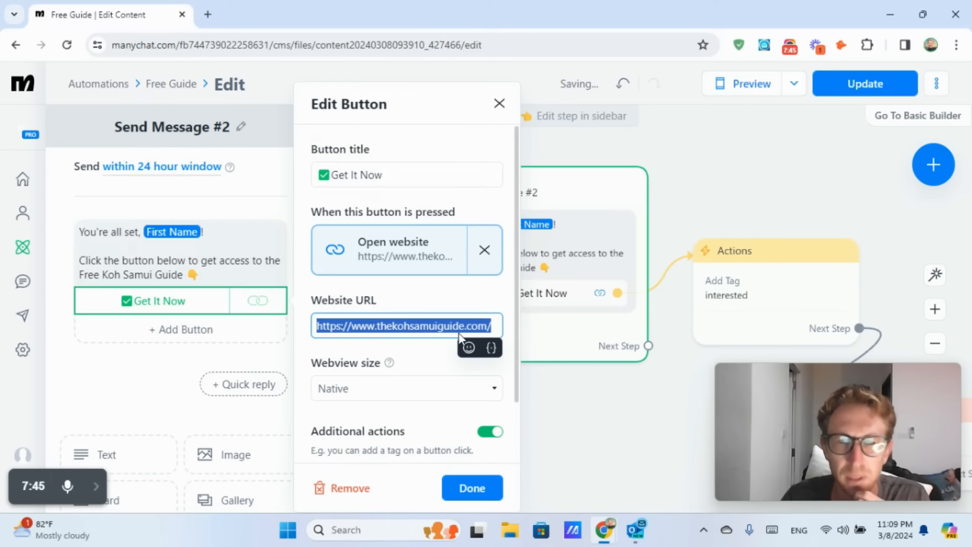
scroll(441, 443, "down", 2)
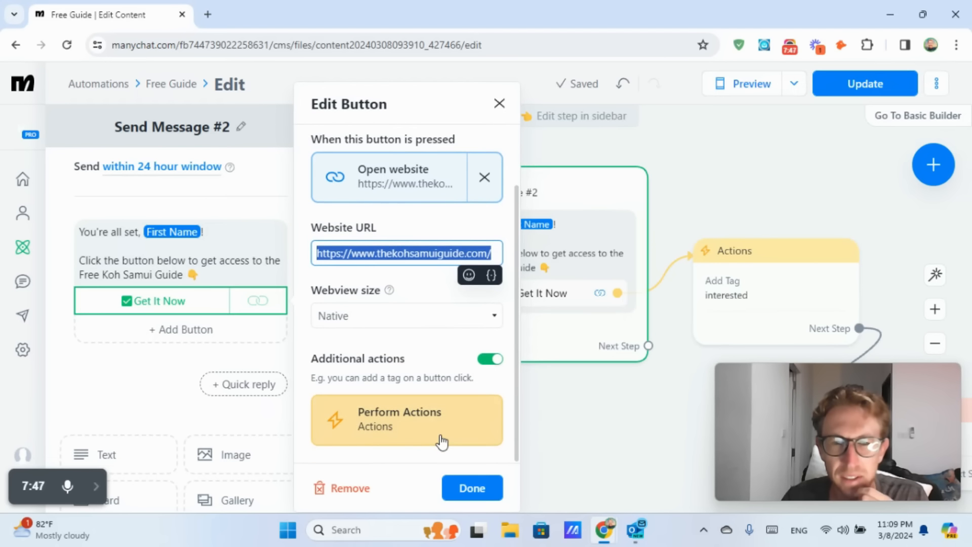
left_click(485, 489)
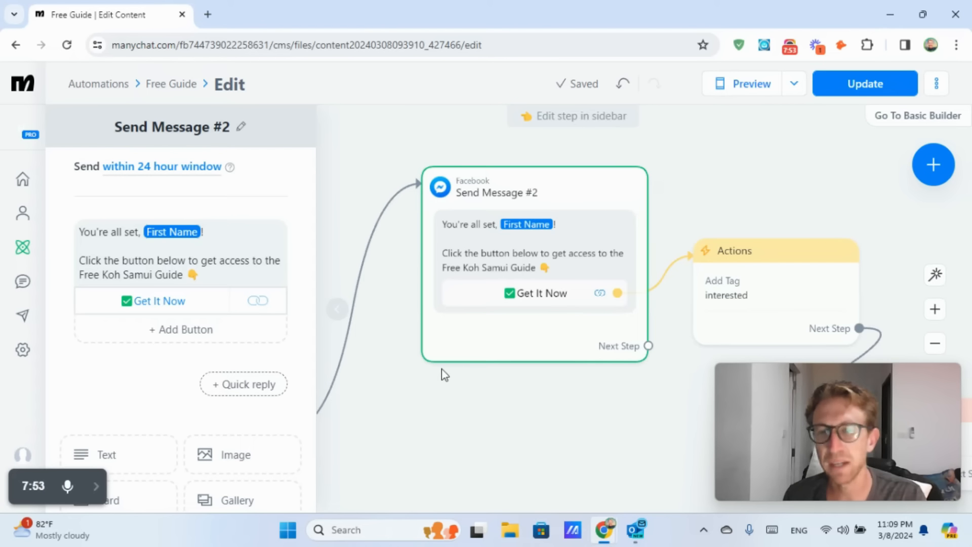
Step: Open the Actions step linked to the Get It Now button and check its Add Tag setting and the available tags
left_click_drag(736, 193, 630, 172)
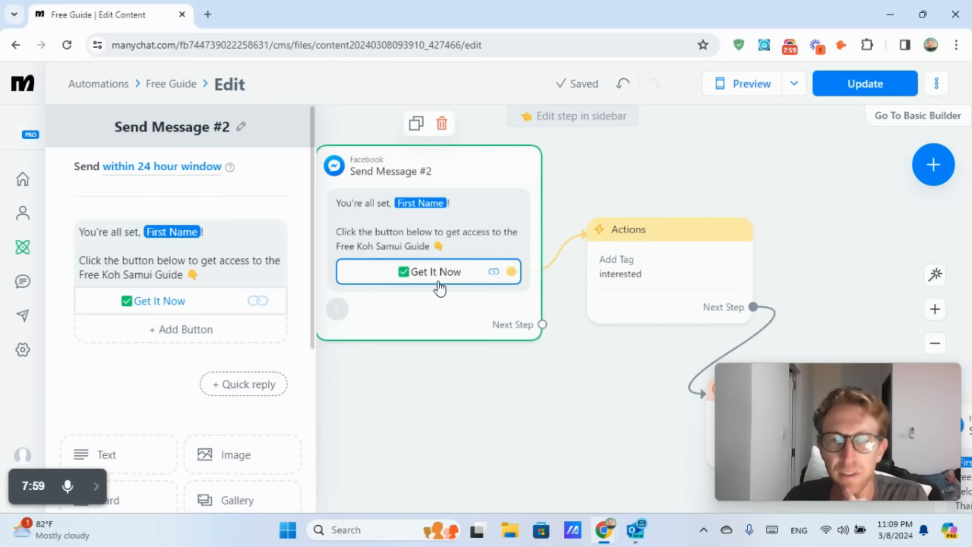
left_click(694, 280)
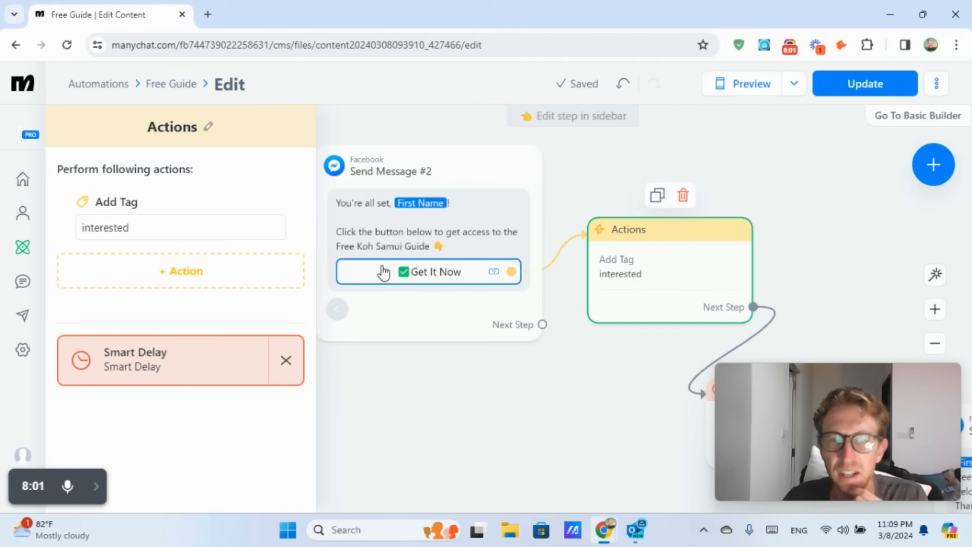
left_click(156, 234)
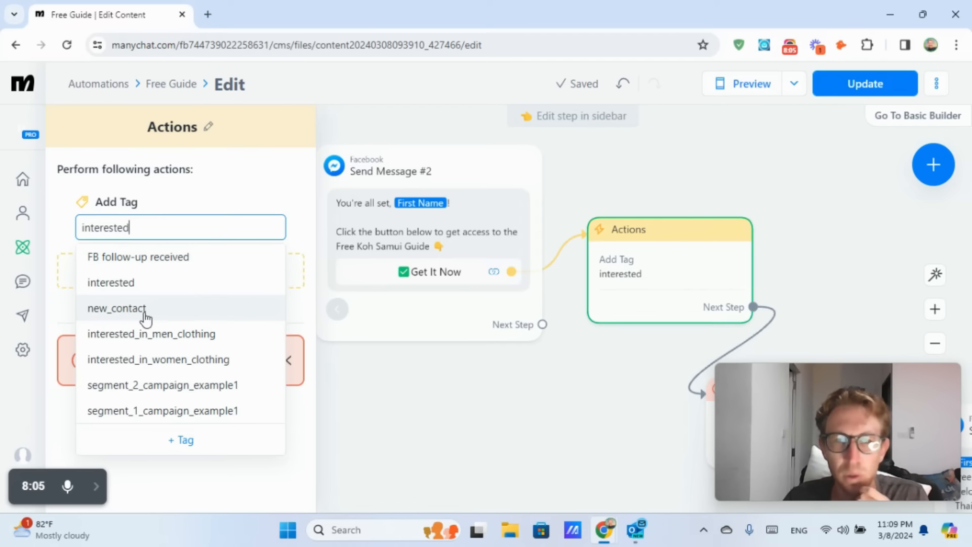
left_click(213, 200)
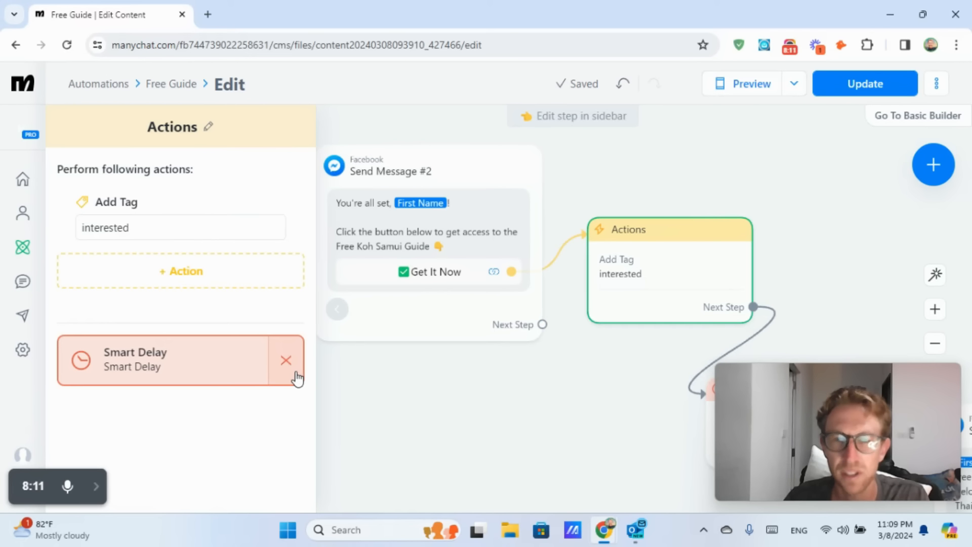
Step: Open the Smart Delay step that follows Actions and reposition its block on the canvas beside and level with the Actions block
left_click(184, 369)
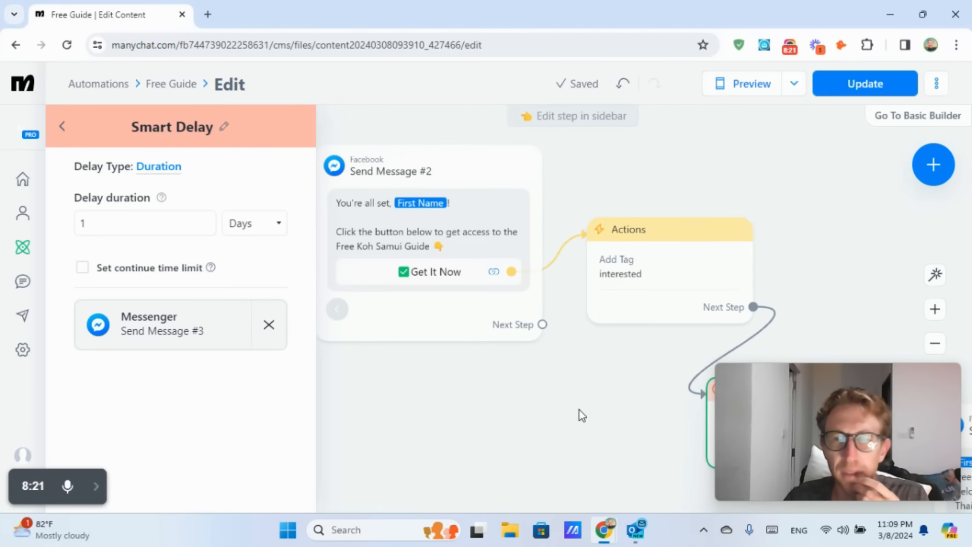
left_click_drag(579, 412, 517, 289)
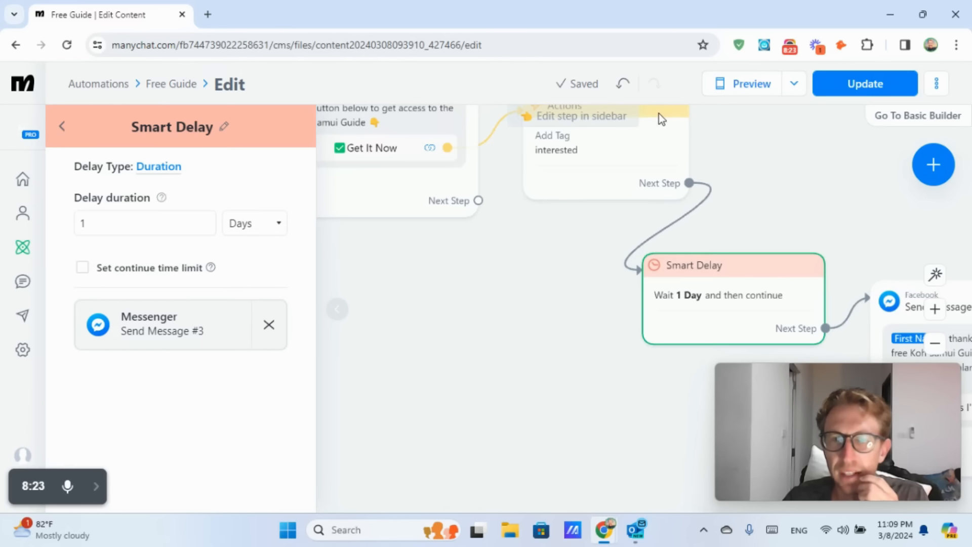
left_click_drag(658, 119, 831, 211)
left_click_drag(690, 364, 673, 337)
left_click_drag(781, 177, 572, 165)
scroll(798, 288, "down", 2)
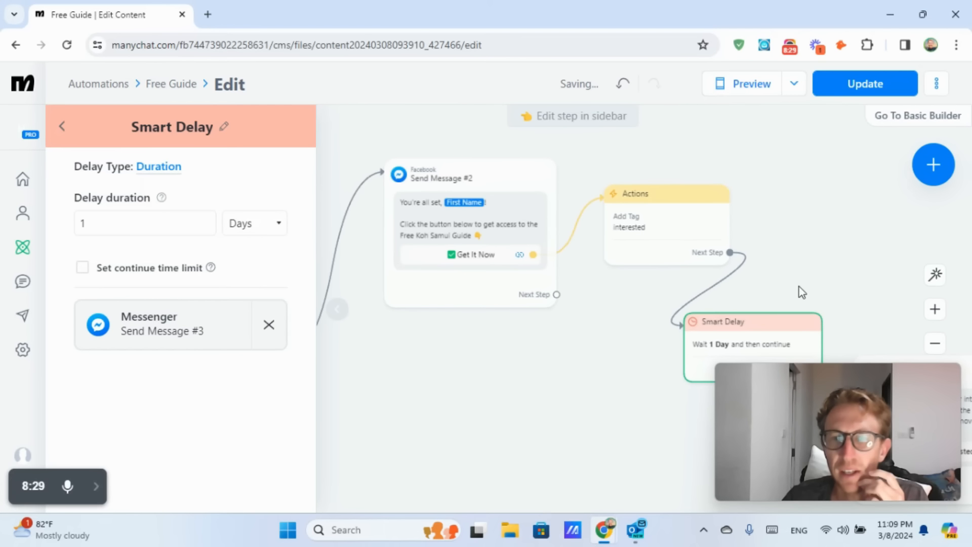
left_click_drag(763, 329, 845, 201)
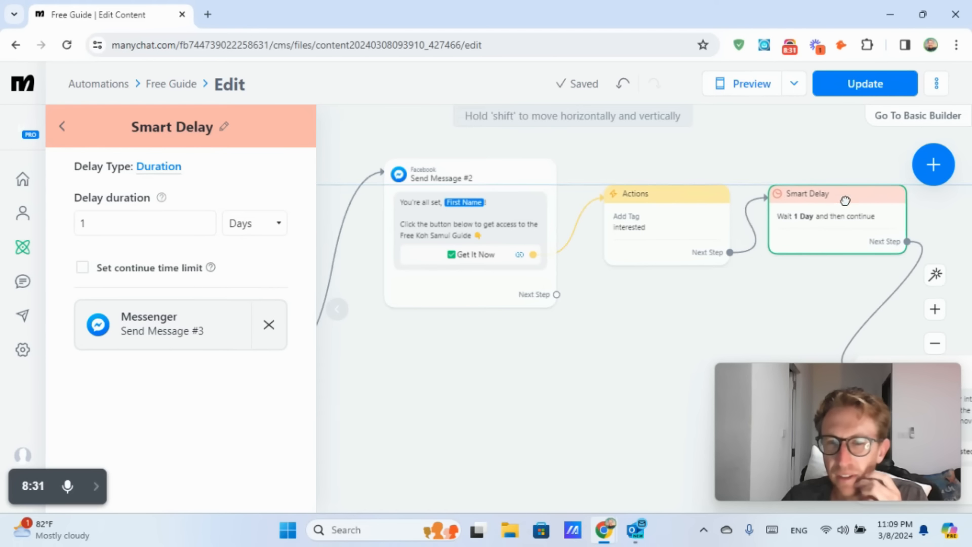
left_click_drag(753, 298, 525, 254)
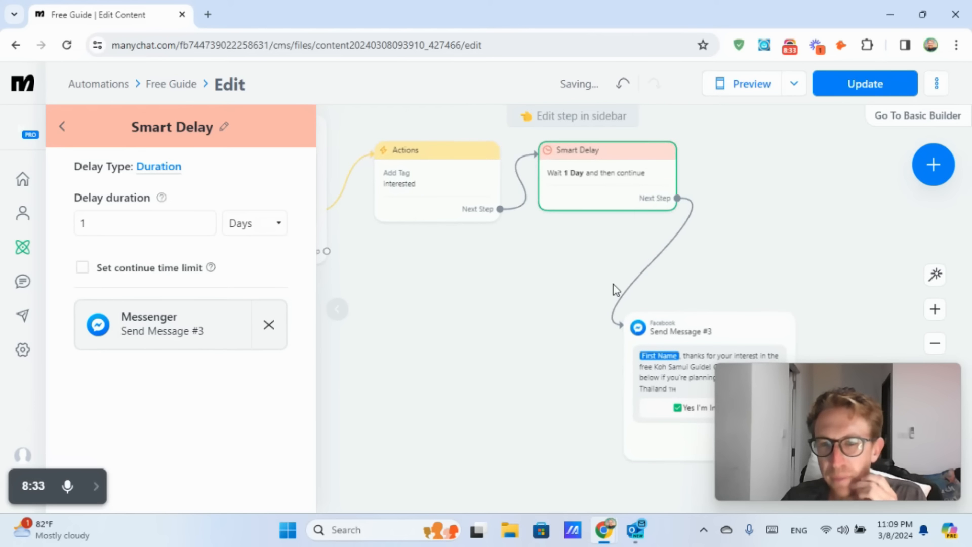
Step: Move the Send Message #3 block level with Smart Delay and update the live automation with a delay duration of 12 hours
left_click_drag(701, 329, 801, 188)
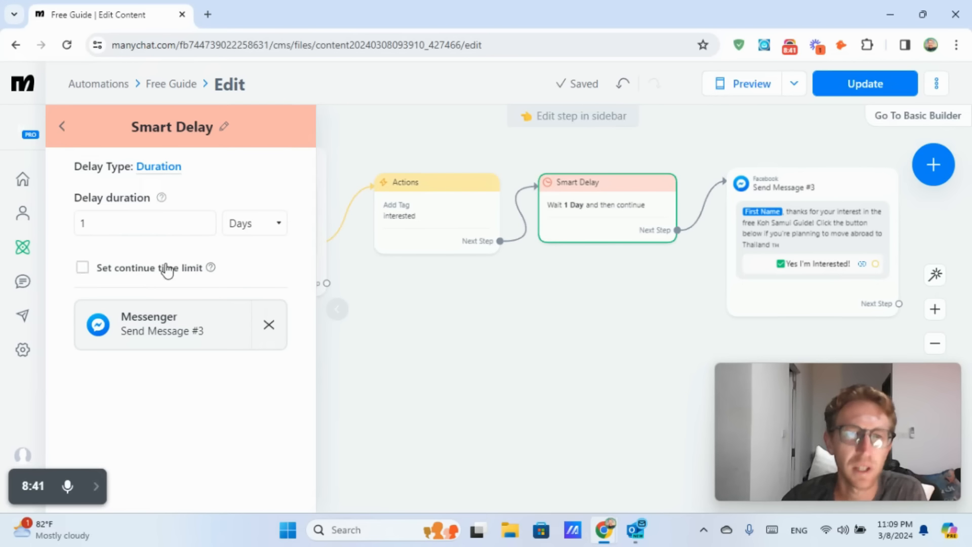
left_click(274, 227)
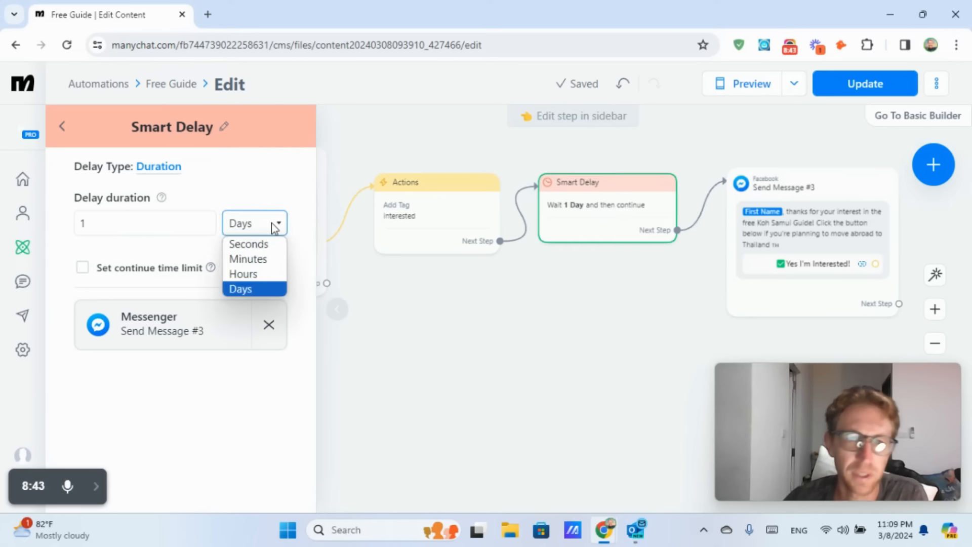
left_click(243, 273)
left_click(128, 226)
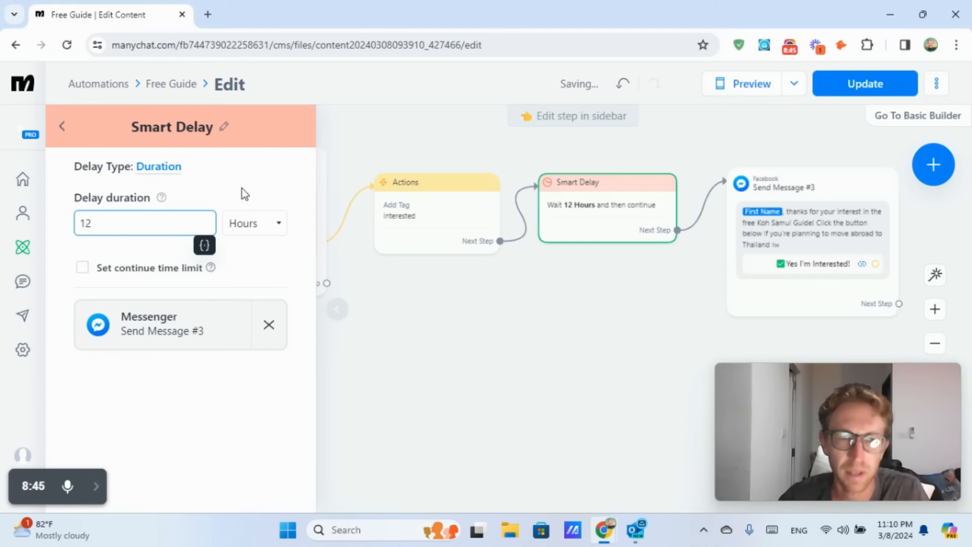
left_click(863, 85)
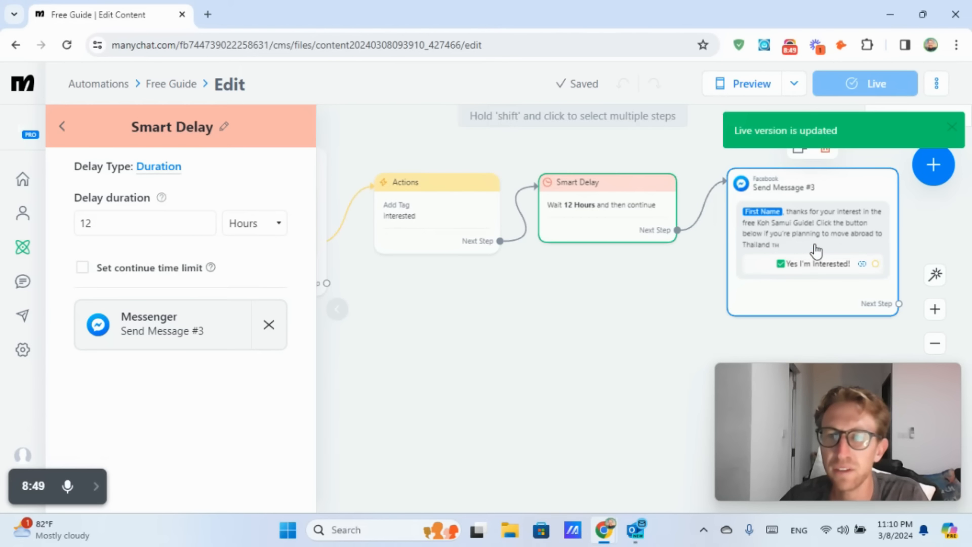
Step: Open Send Message #3 and read through its follow-up text block
scroll(815, 250, "up", 2)
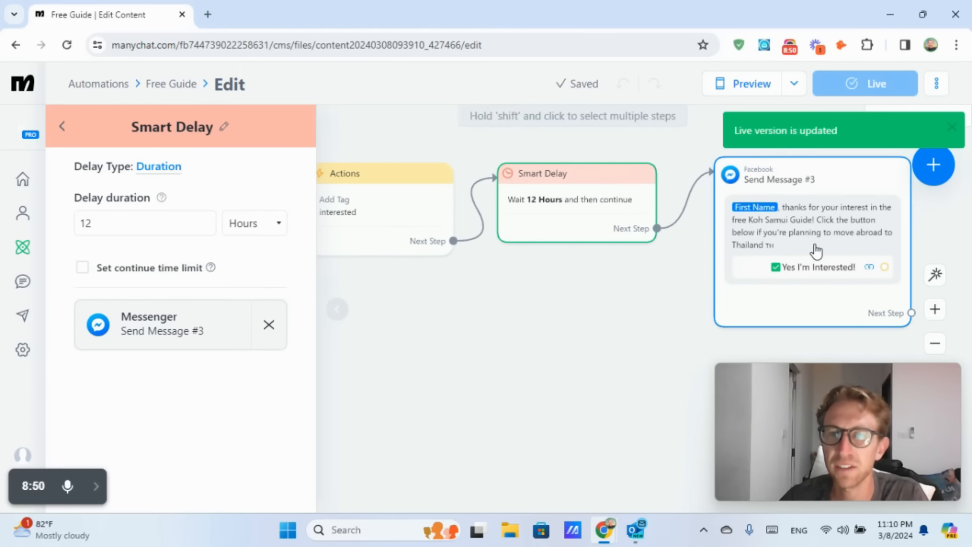
left_click_drag(646, 293, 529, 347)
left_click(714, 256)
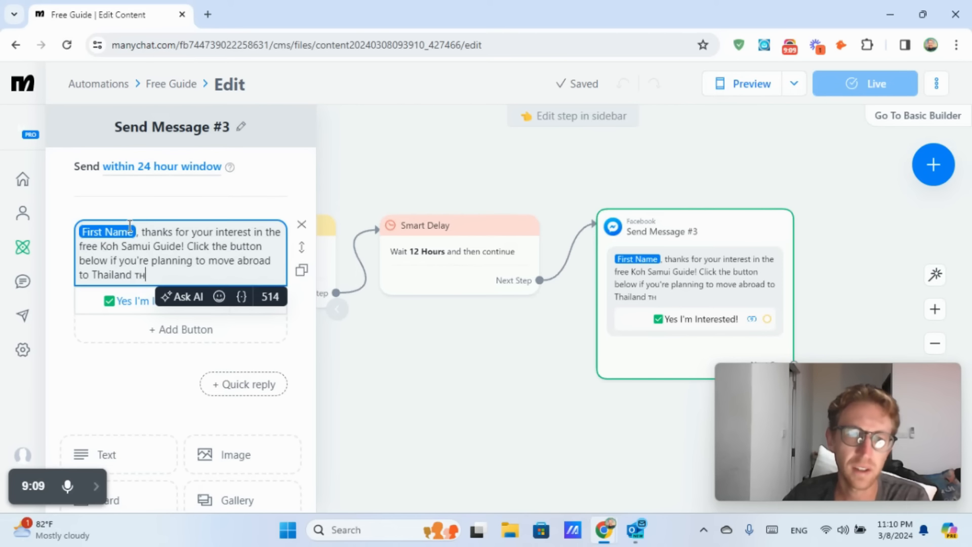
left_click_drag(167, 231, 201, 253)
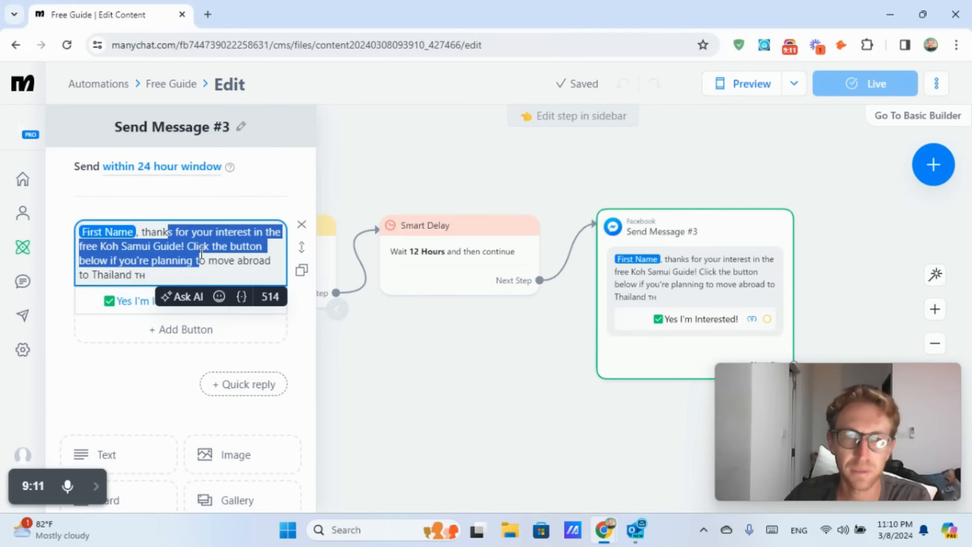
left_click(201, 253)
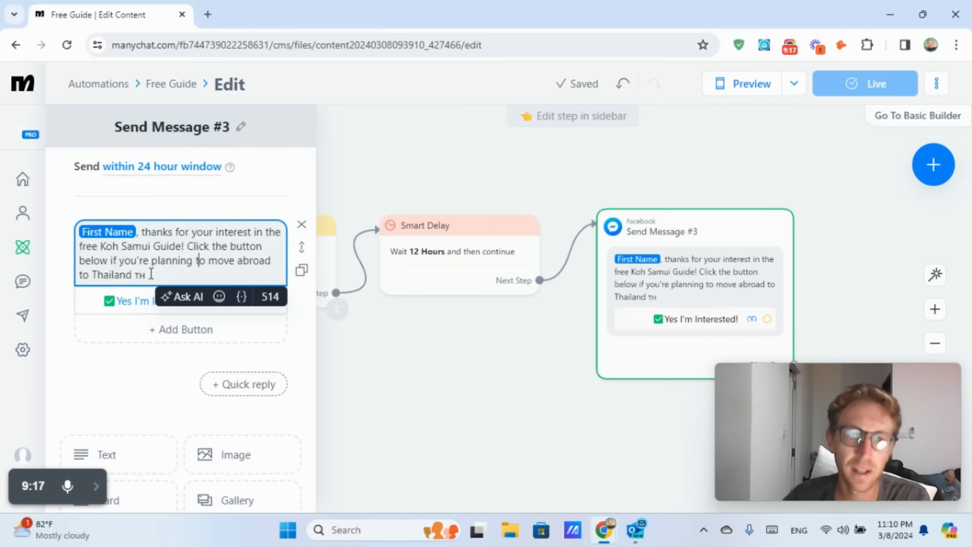
Step: Check the settings of the Yes I'm Interested! button in Send Message #3 and enable its additional actions
left_click(129, 304)
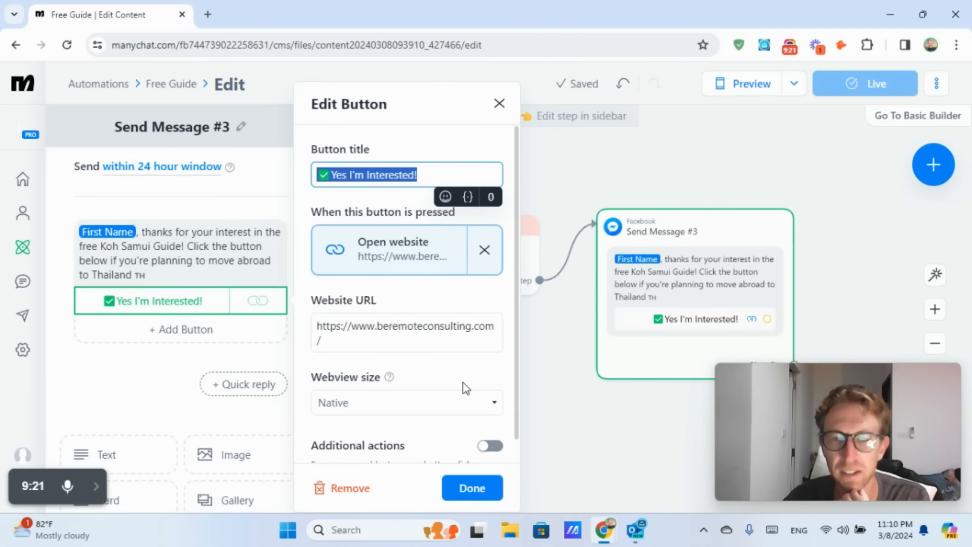
scroll(465, 388, "down", 1)
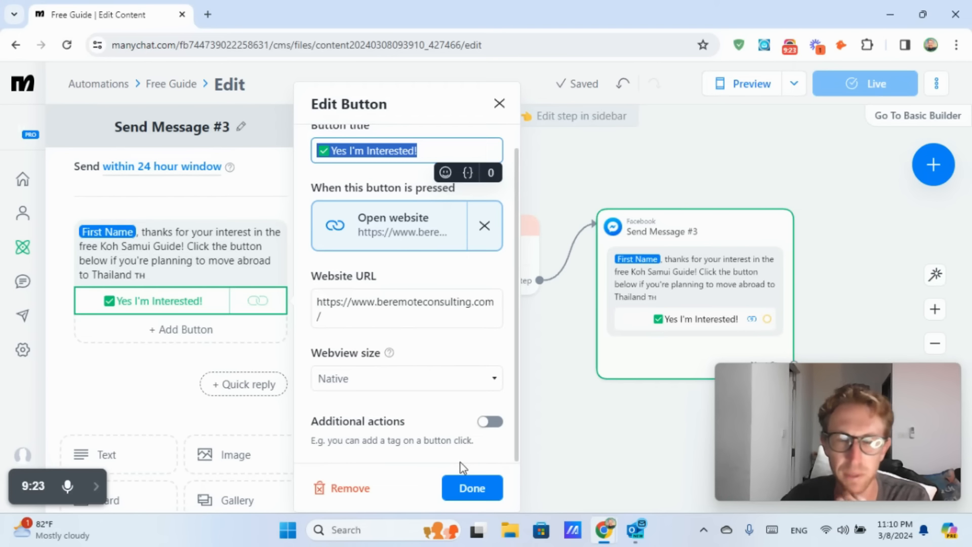
left_click(490, 421)
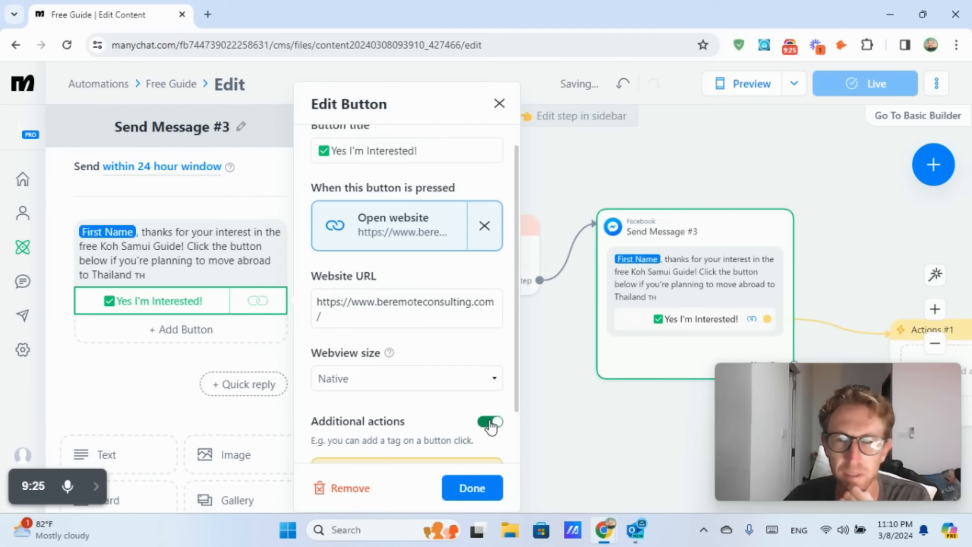
left_click(472, 488)
Step: Open the Actions #1 step linked to the Yes I'm Interested! button and give it an Add Tag action
left_click_drag(867, 239, 701, 167)
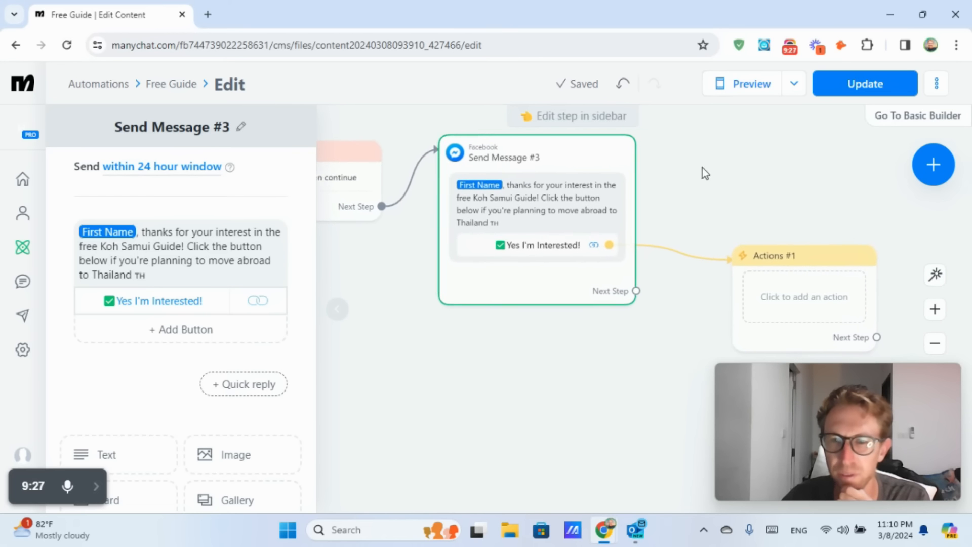
right_click(700, 165)
left_click(842, 307)
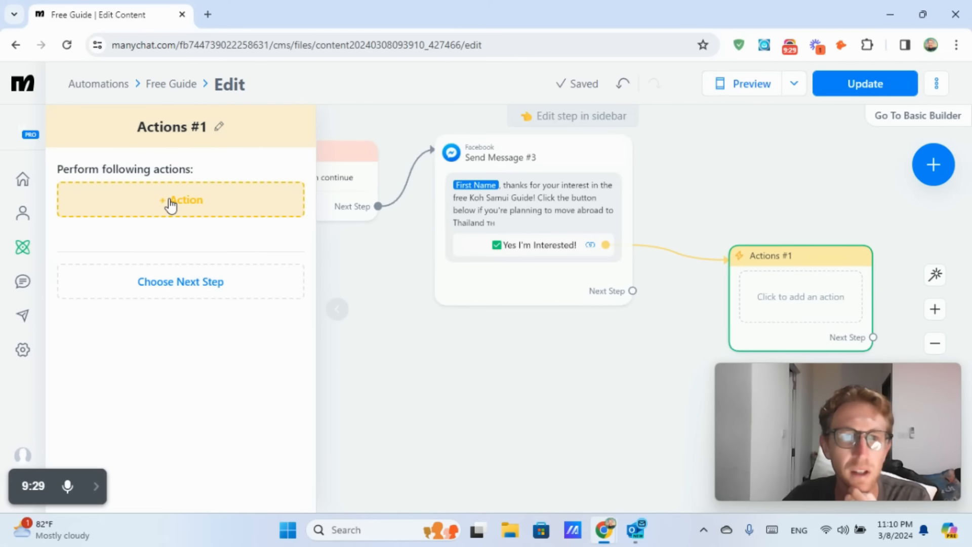
left_click(169, 202)
left_click(432, 214)
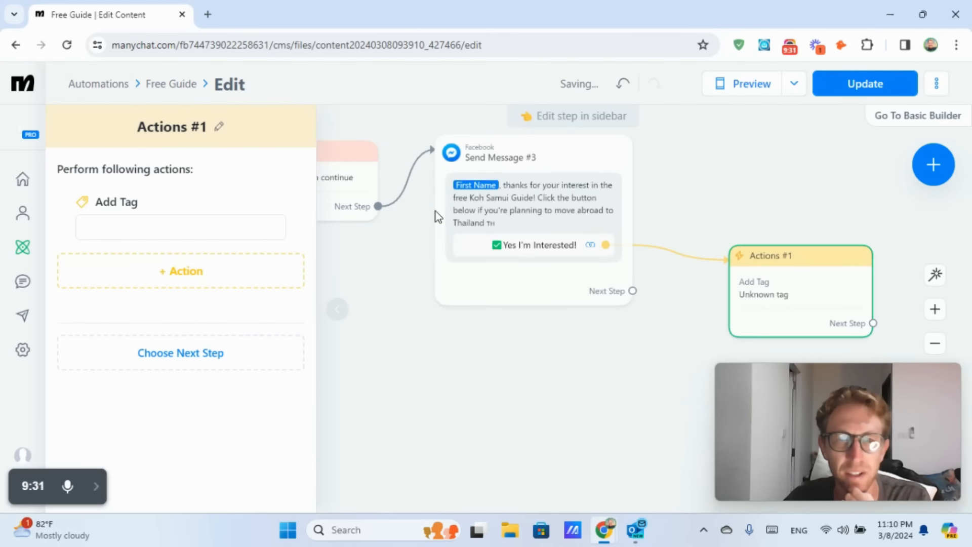
Step: Create the tag interested_in_consulting in the Tags folder for the Add Tag action and update the live automation
left_click(136, 230)
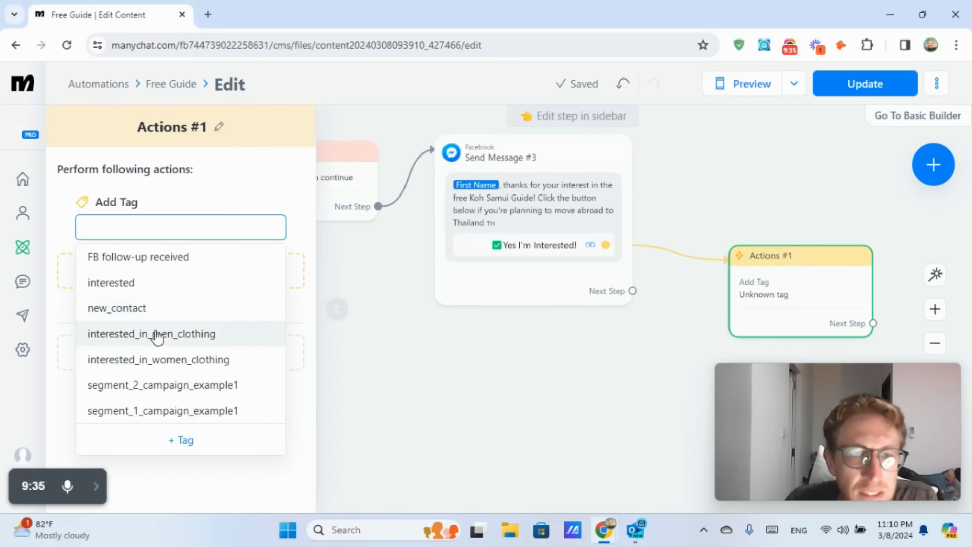
left_click(182, 440)
type("interested_in_consulting")
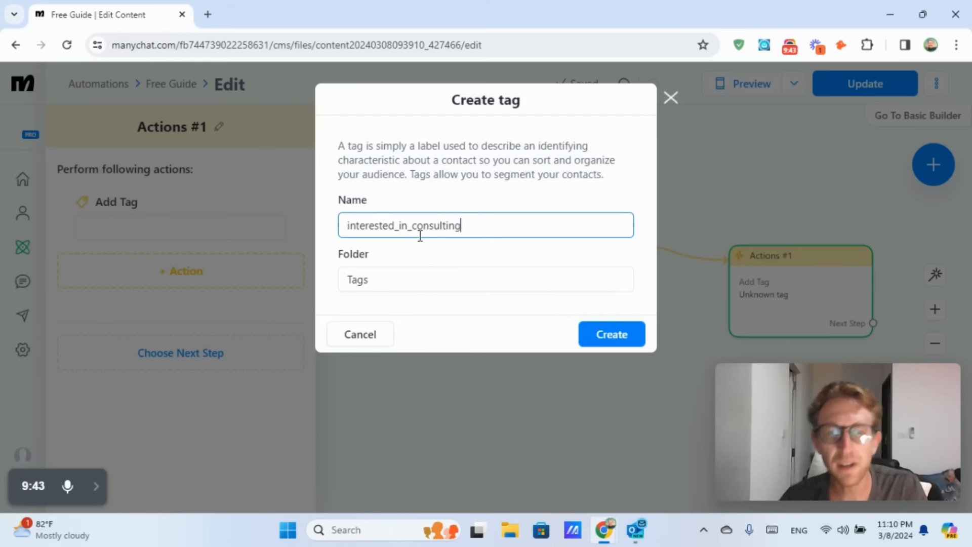
left_click(595, 332)
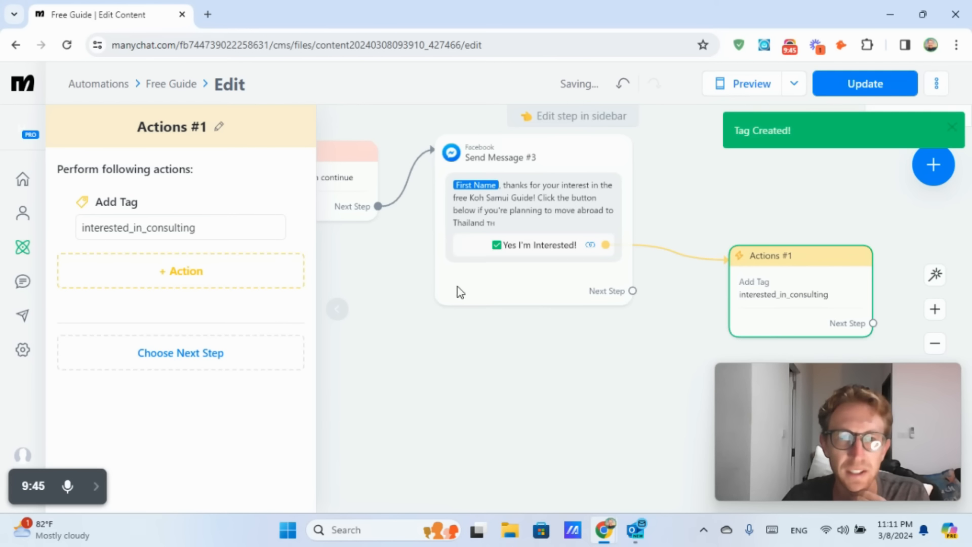
left_click(884, 91)
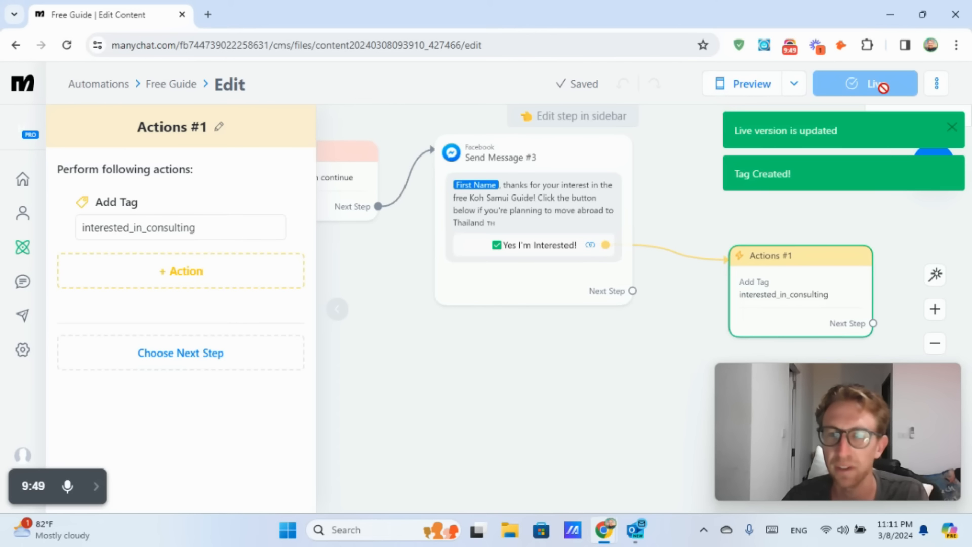
Step: Examine which step types can follow Send Message #3 from its Next Step connector and dismiss the choices
left_click_drag(481, 396, 539, 395)
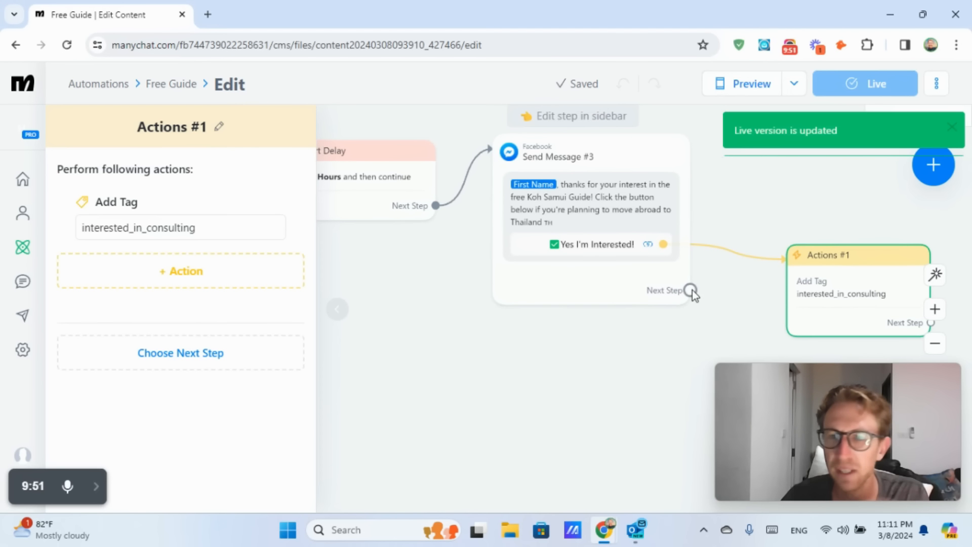
left_click_drag(719, 319, 550, 393)
scroll(533, 393, "up", 4)
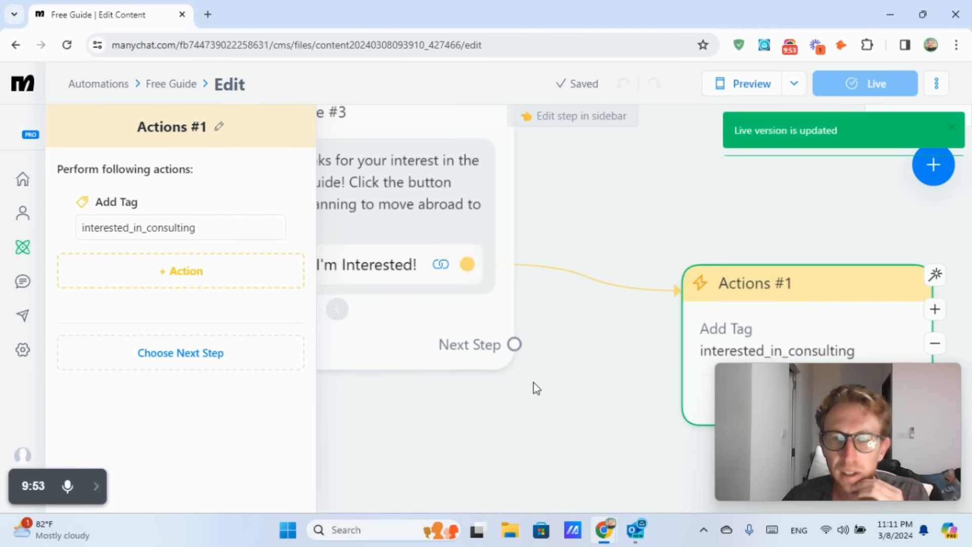
scroll(549, 292, "down", 3)
scroll(548, 292, "up", 2)
scroll(553, 285, "down", 2)
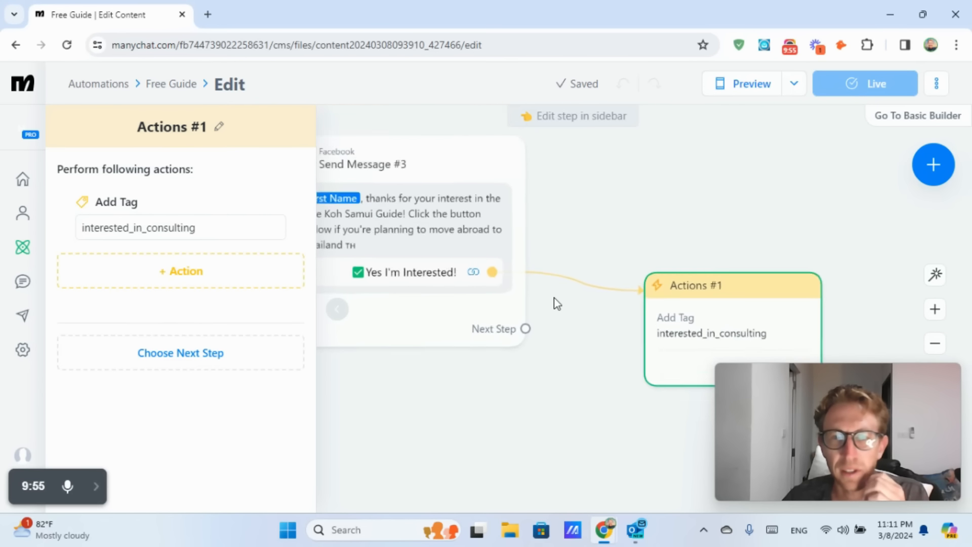
scroll(557, 295, "up", 2)
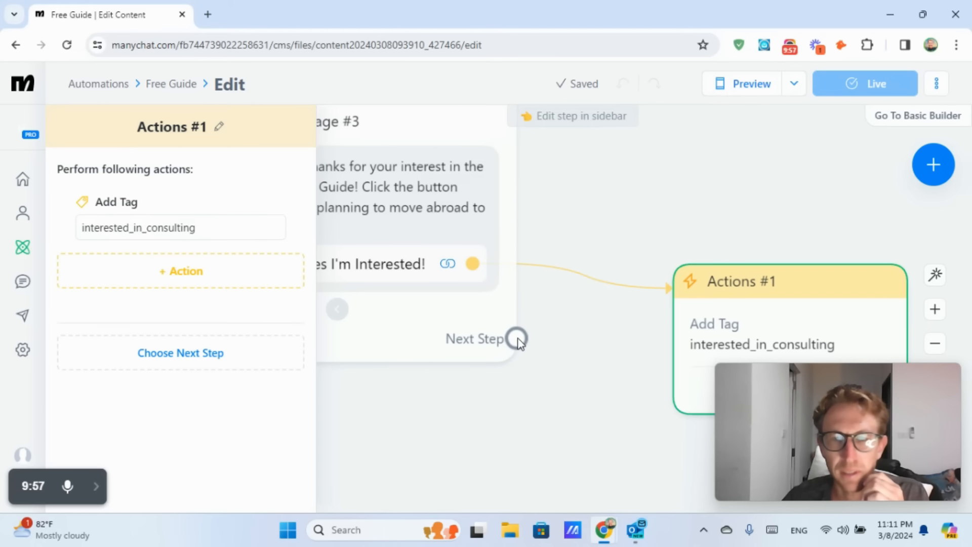
scroll(579, 349, "down", 2)
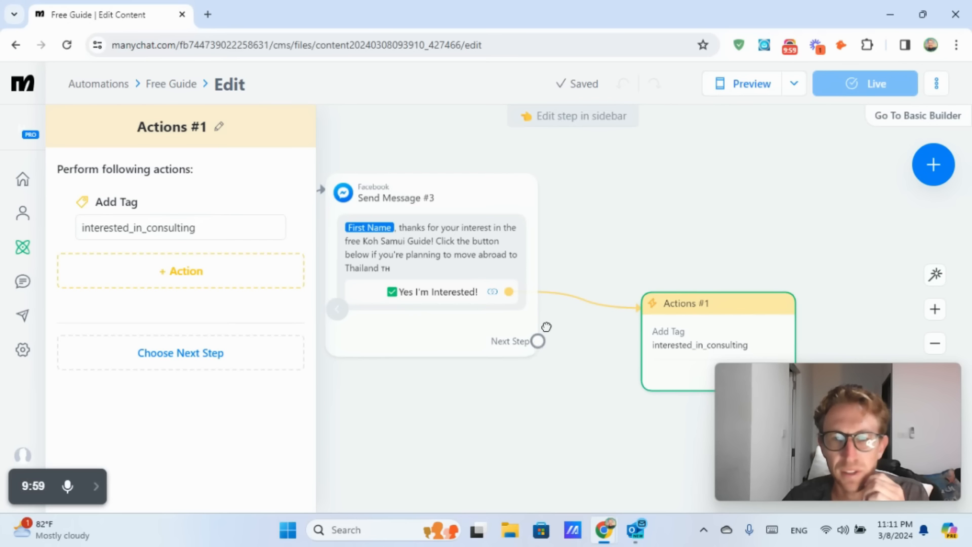
left_click_drag(537, 341, 689, 197)
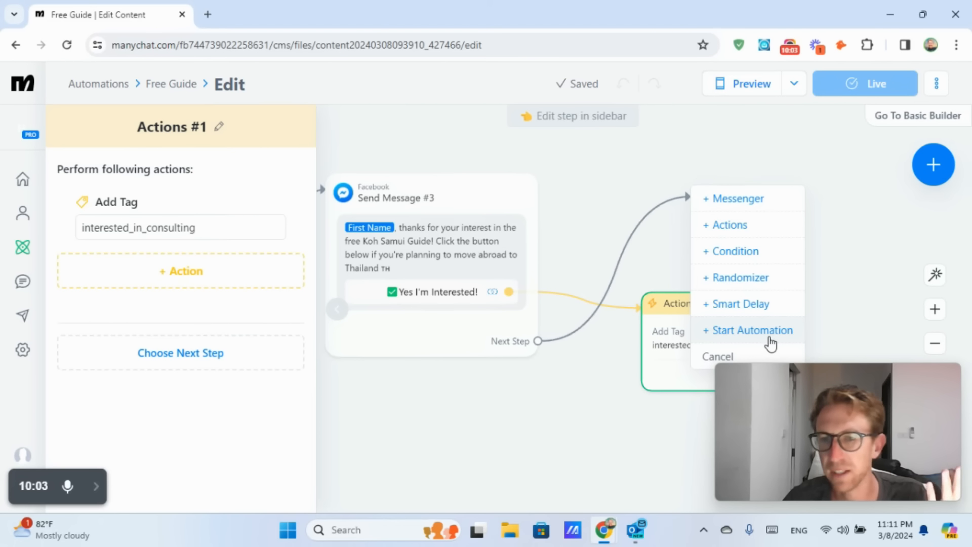
left_click(611, 381)
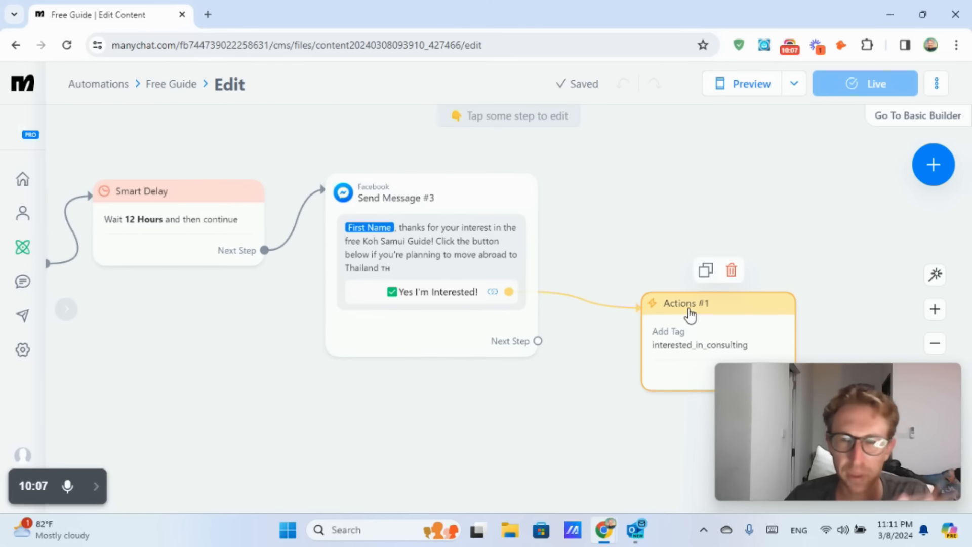
Step: Reposition the Actions #1 block higher beside Send Message #3 and open the automation preview
left_click_drag(688, 315, 641, 241)
left_click_drag(466, 422, 633, 412)
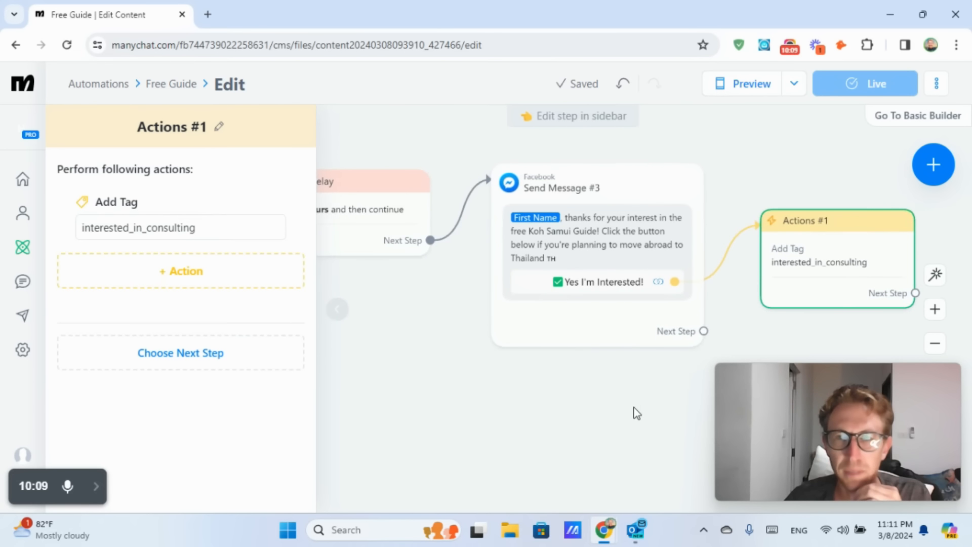
left_click(754, 87)
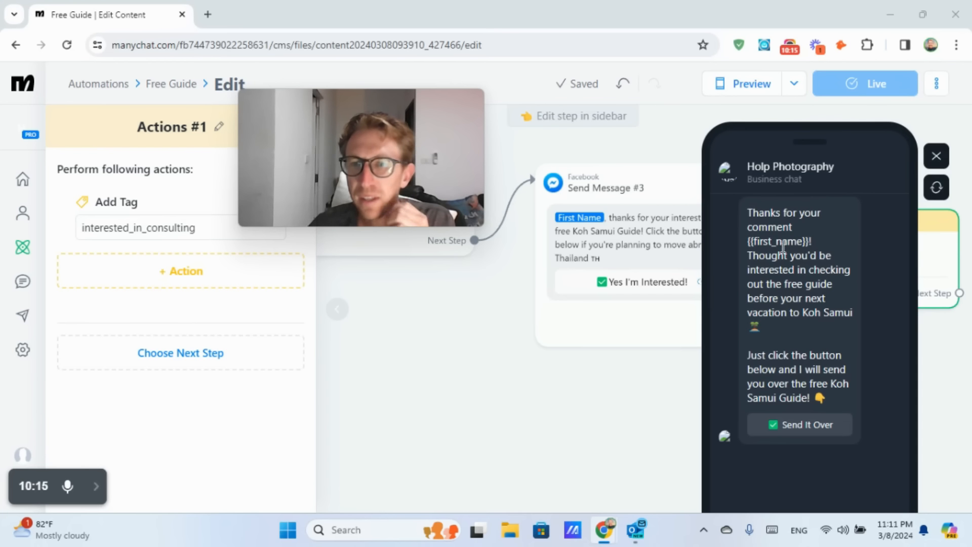
Step: Test the previewed chat by reading the opening message, choosing Send It Over and replying with a sample email address
left_click_drag(750, 213, 812, 242)
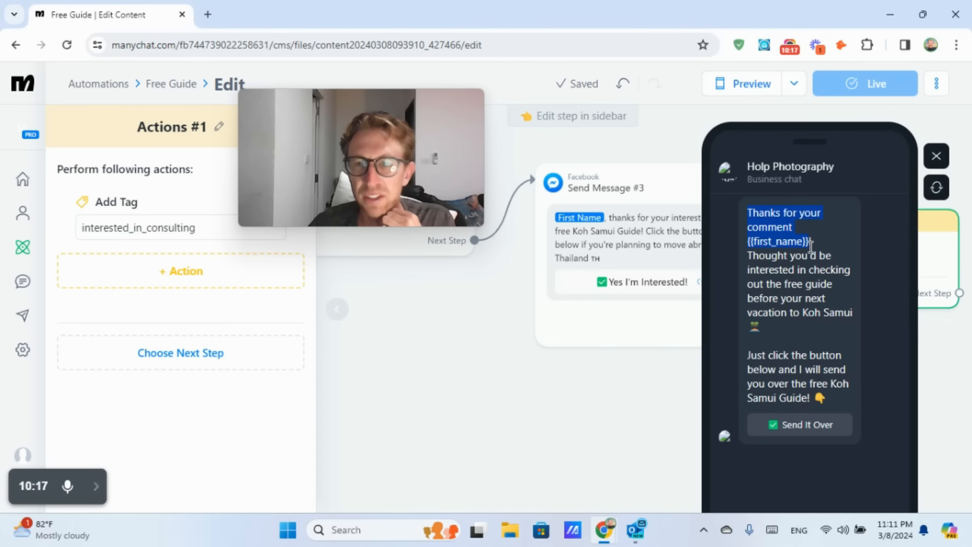
left_click(809, 277)
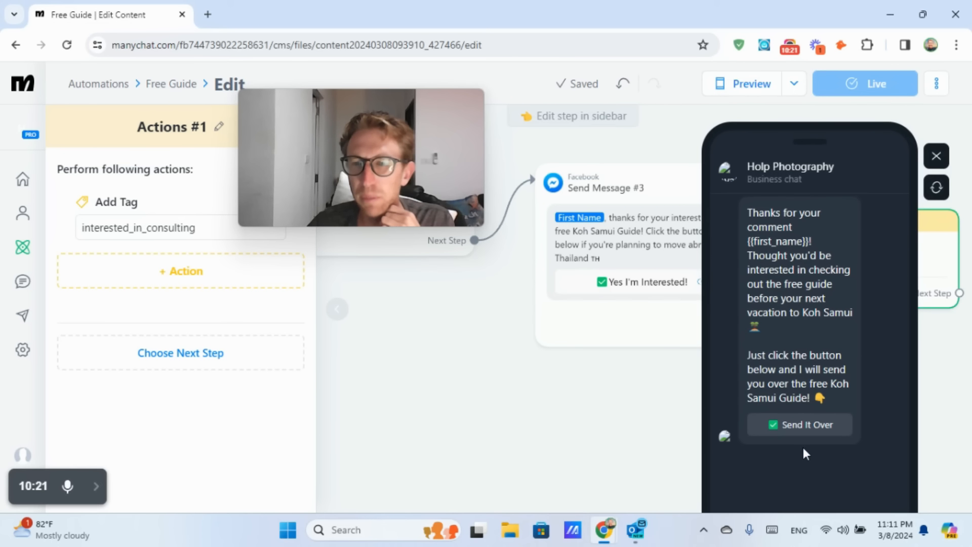
left_click(817, 425)
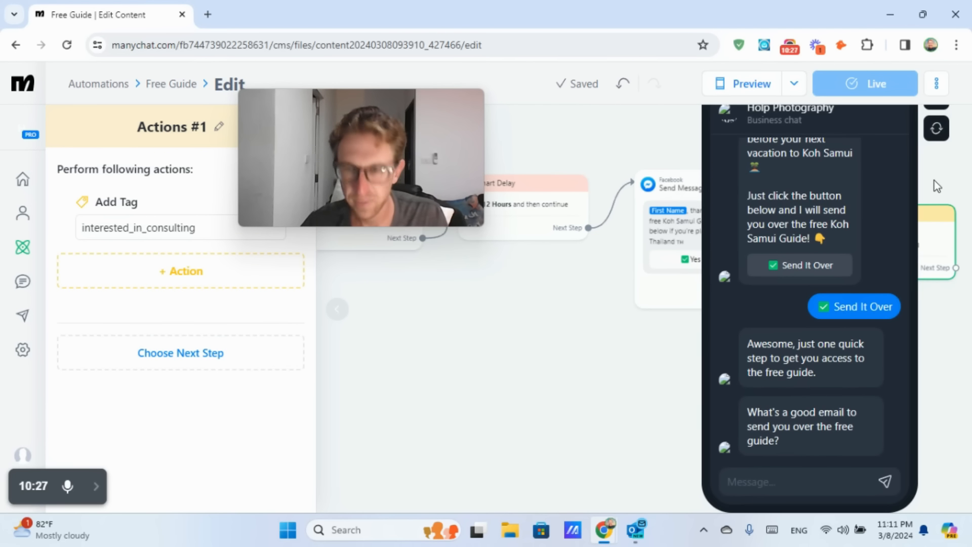
key("ctrl+minus")
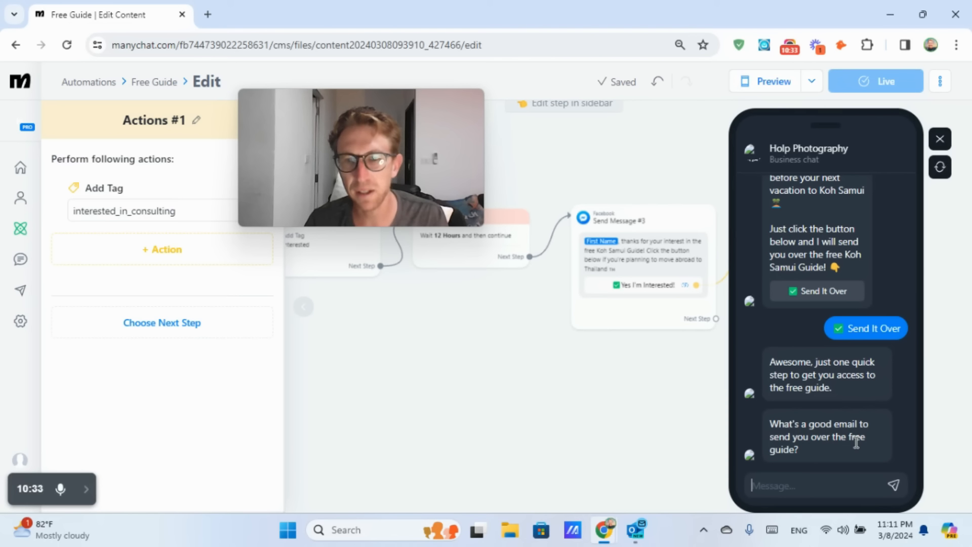
type("om")
key("Return")
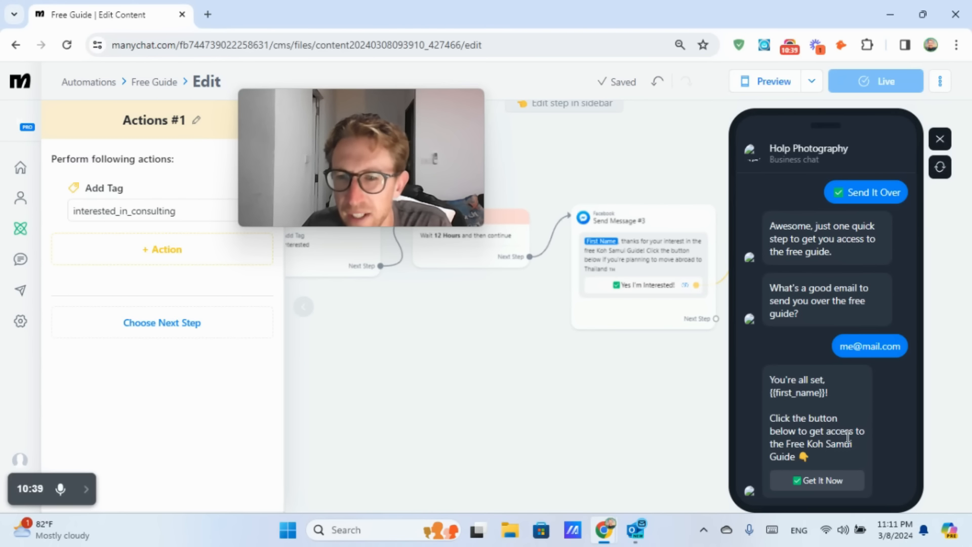
Step: Test the Get It Now button in the preview, close the guide website it opens and review the chat
left_click(840, 485)
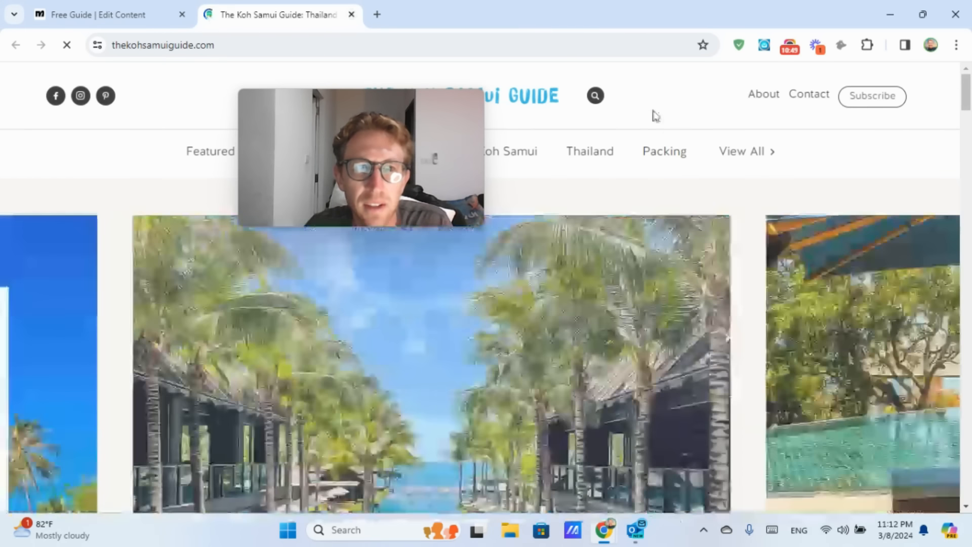
key("ctrl+w")
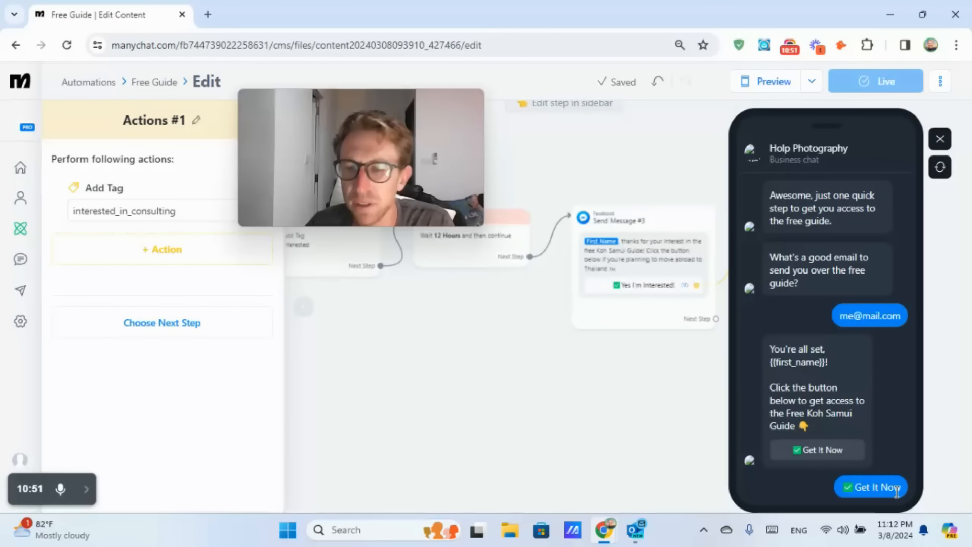
scroll(896, 491, "up", 3)
scroll(896, 491, "down", 3)
left_click(816, 459)
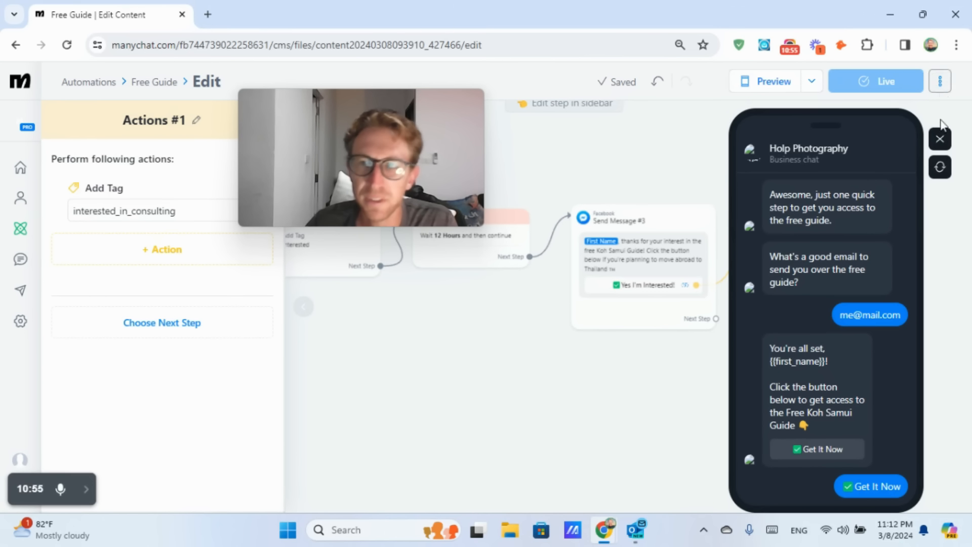
Step: Close the preview, review the flow from Actions #1 back to its start and open the User comments on your Post trigger settings
left_click(940, 142)
left_click_drag(295, 117, 769, 399)
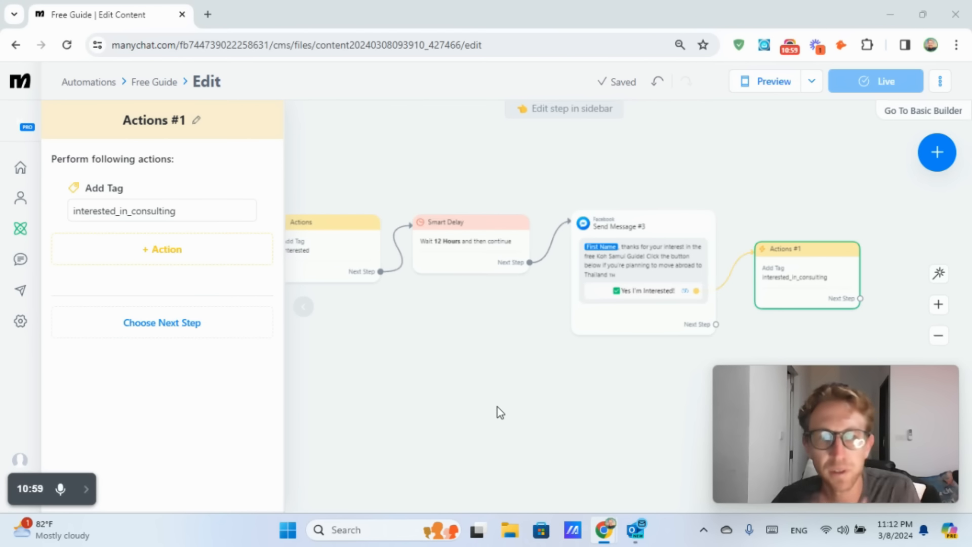
scroll(497, 395, "up", 2)
left_click_drag(447, 275, 659, 386)
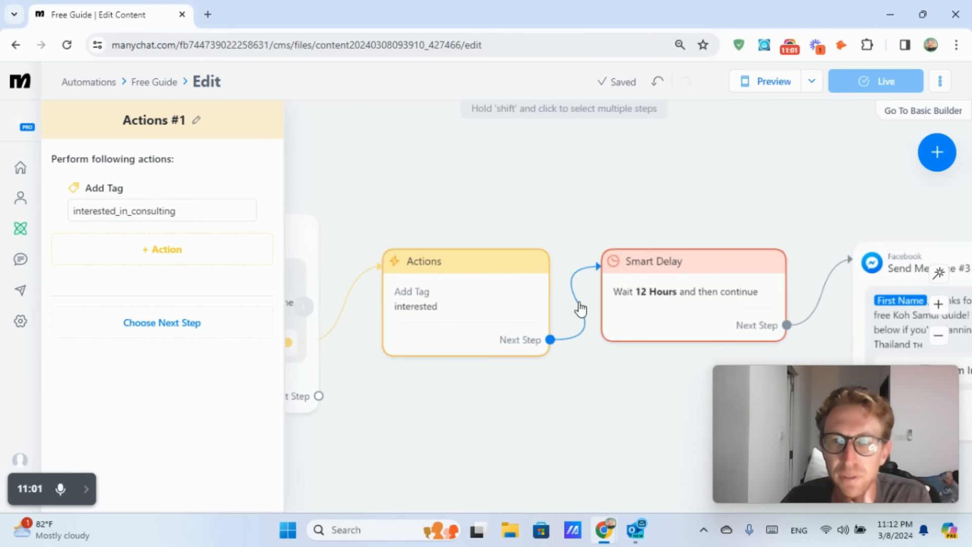
left_click_drag(390, 185, 679, 189)
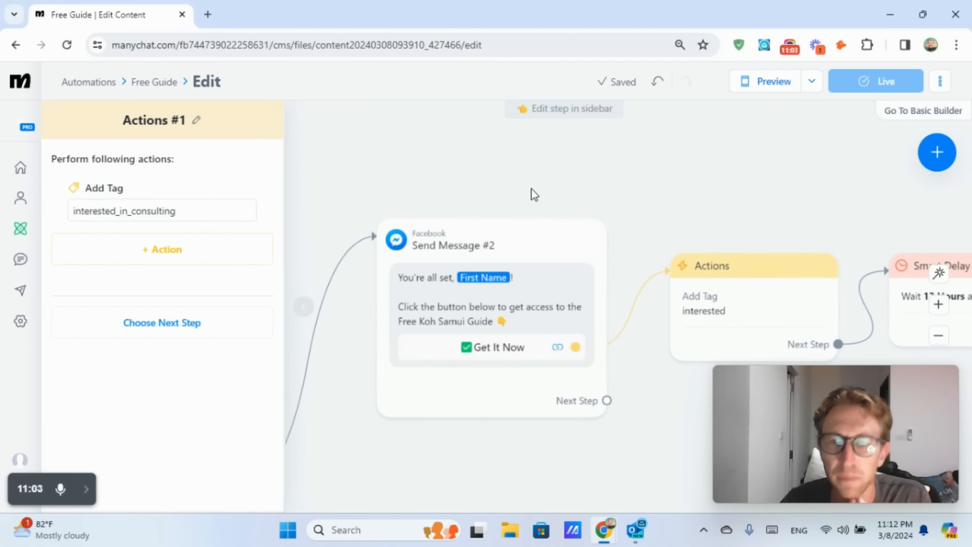
left_click(512, 185)
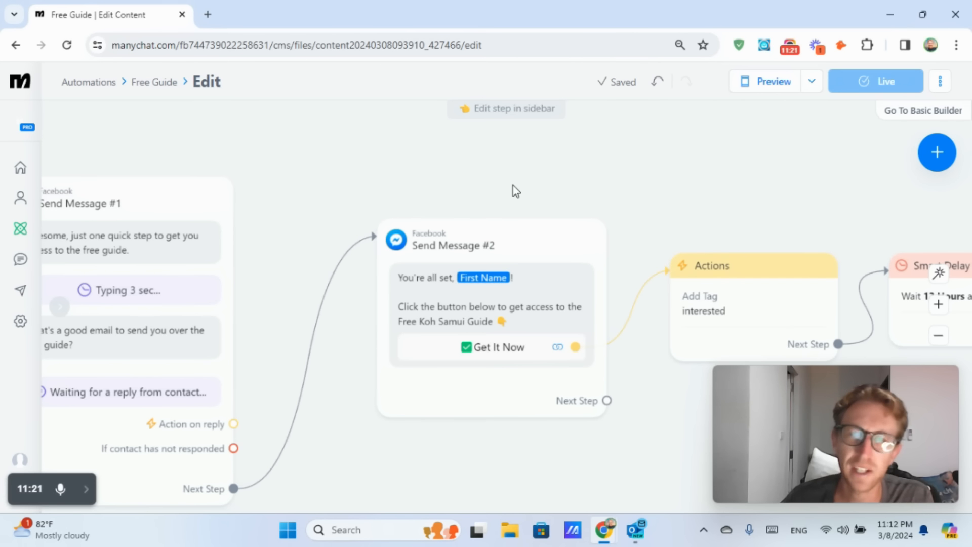
left_click_drag(512, 186, 673, 163)
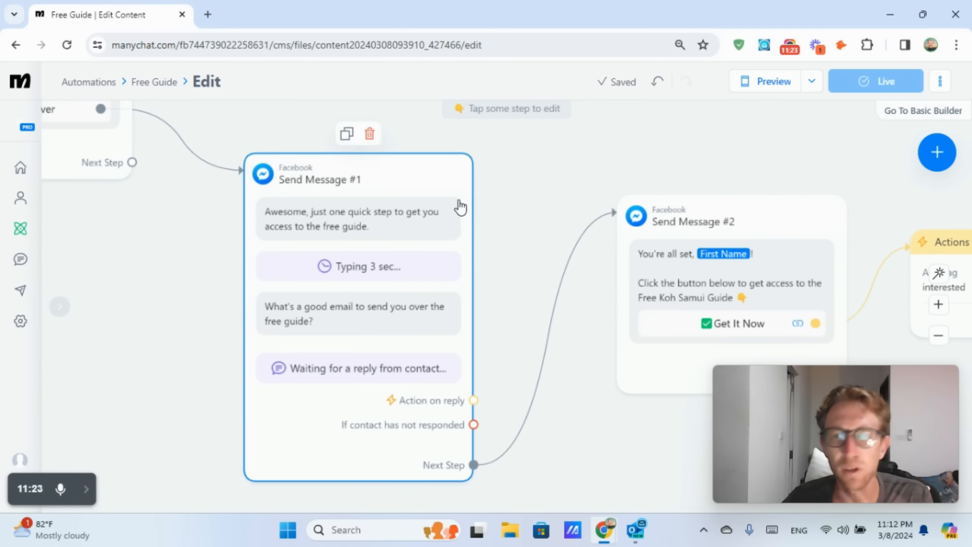
left_click_drag(536, 205, 703, 203)
left_click_drag(284, 284, 418, 430)
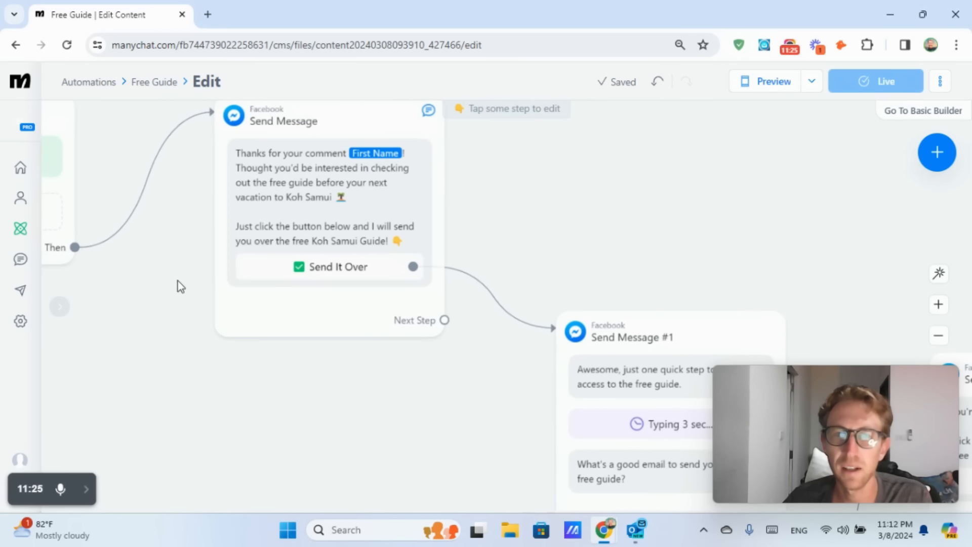
left_click_drag(133, 282, 598, 442)
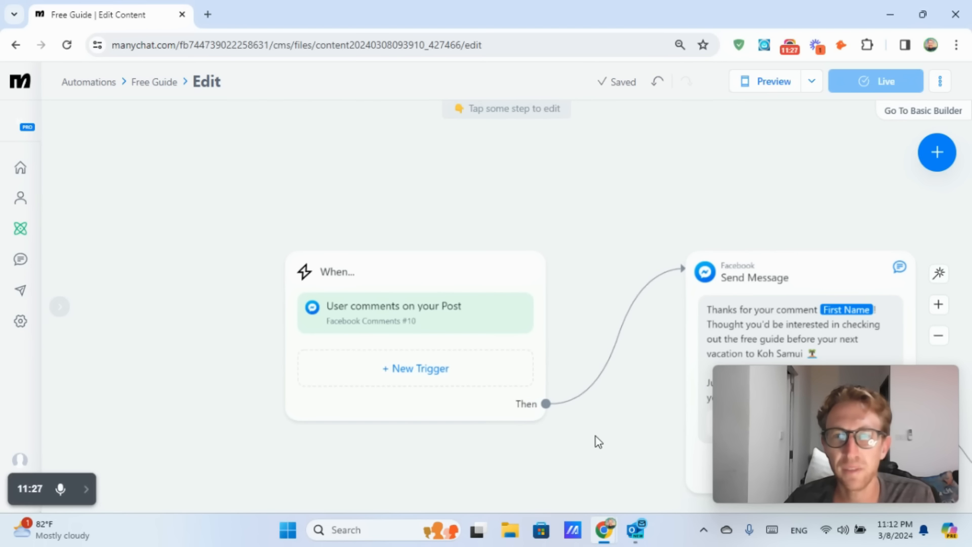
left_click(468, 325)
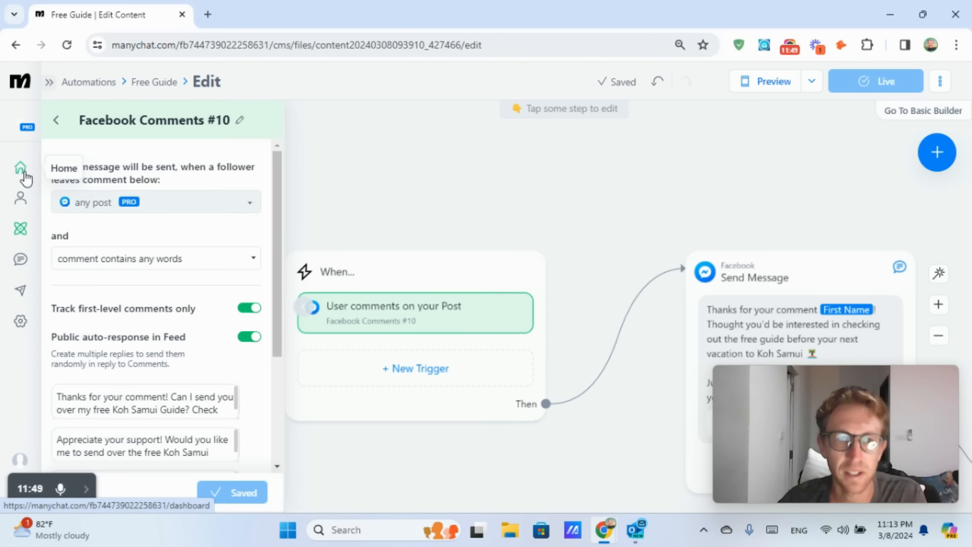
Step: Go to the My Automations list and check the options available for the Untitled specific-post automation, dismissing them without a choice
left_click(25, 134)
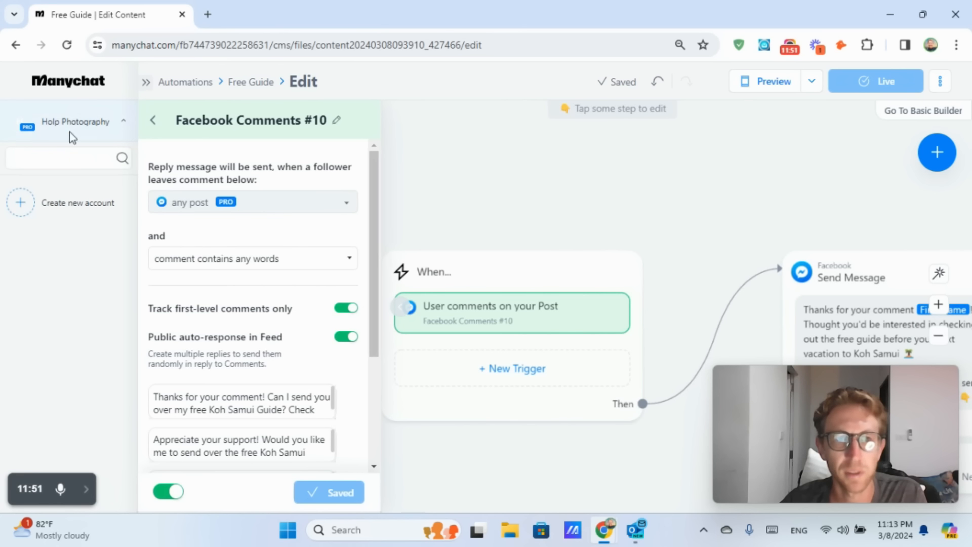
left_click(63, 125)
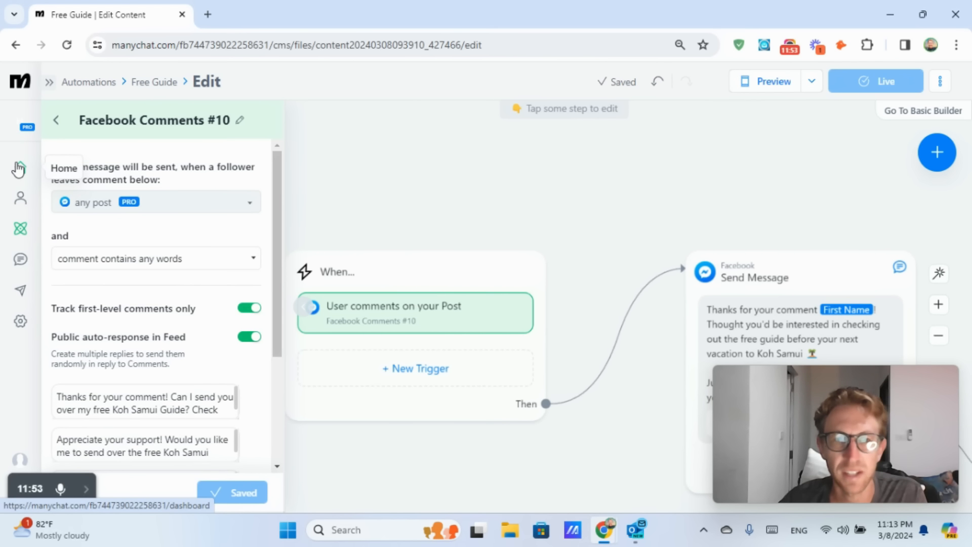
left_click(25, 235)
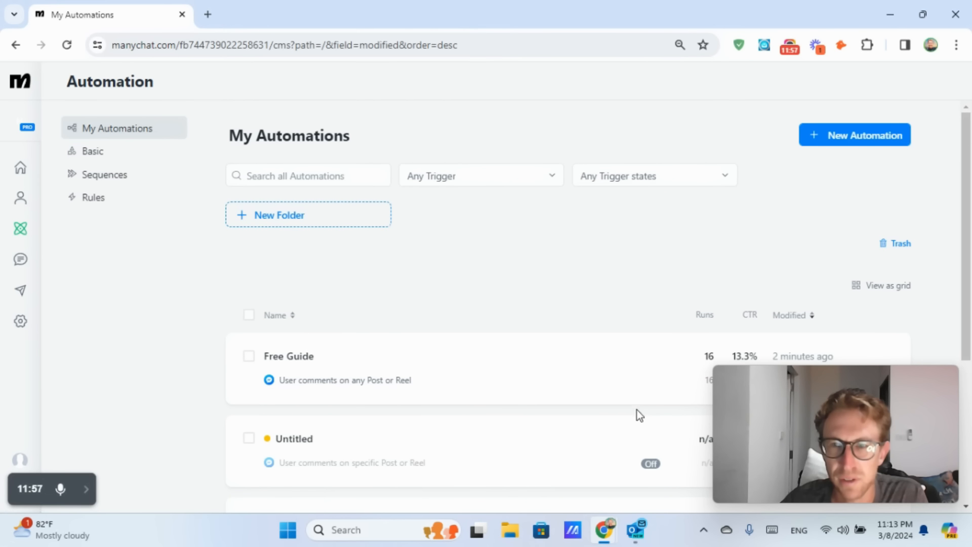
scroll(501, 415, "down", 1)
scroll(501, 415, "down", 3)
left_click(887, 299)
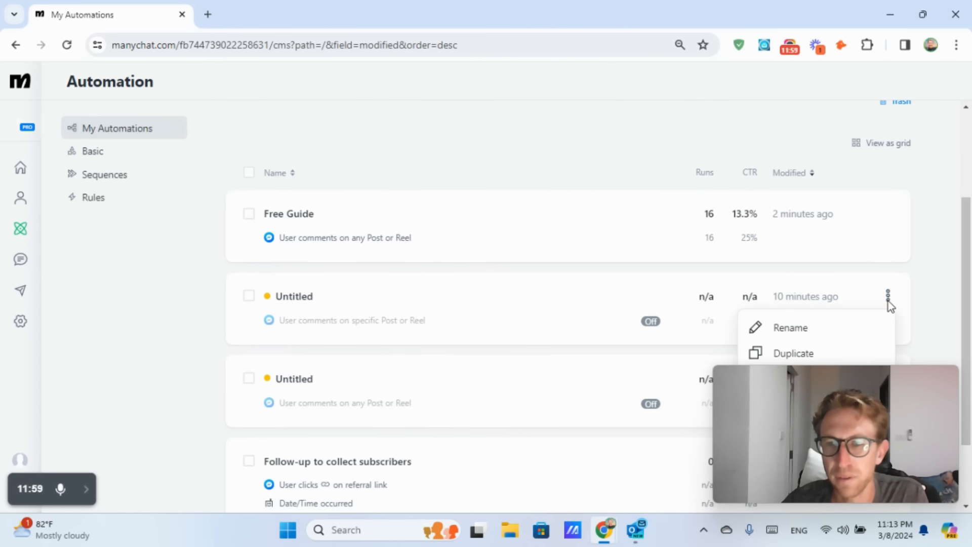
left_click(140, 325)
scroll(408, 455, "down", 3)
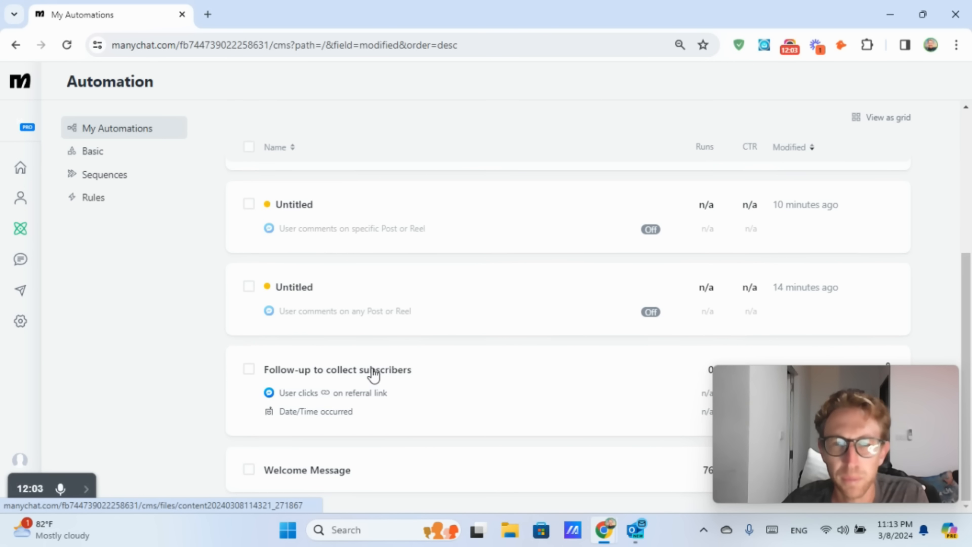
Step: Open the Welcome Message automation for editing and examine its subscribe trigger and the Send Message block's buttons
left_click(381, 464)
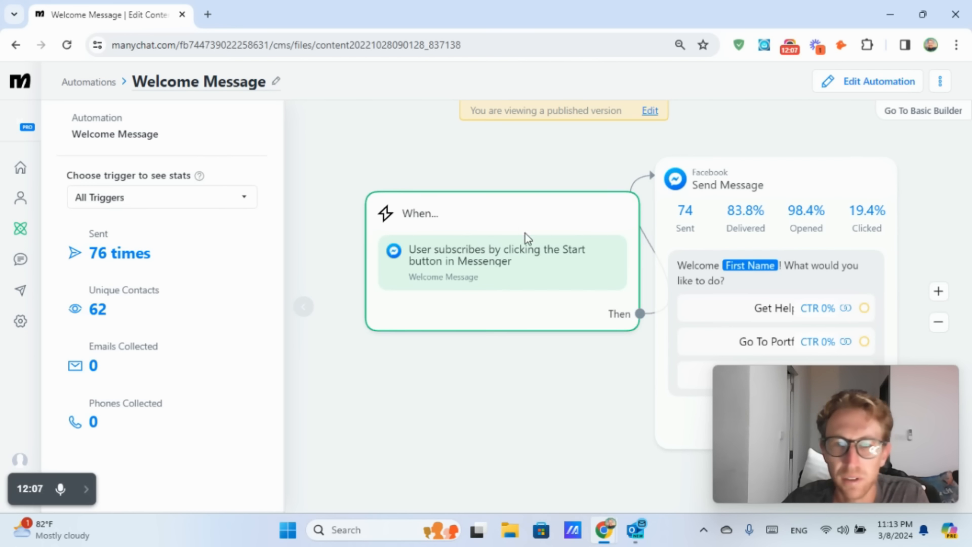
left_click(524, 278)
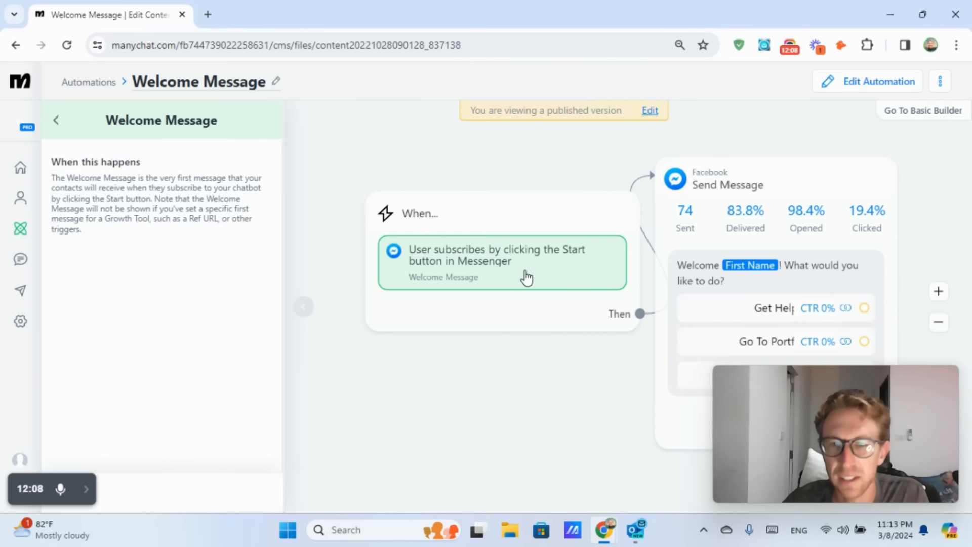
left_click(882, 84)
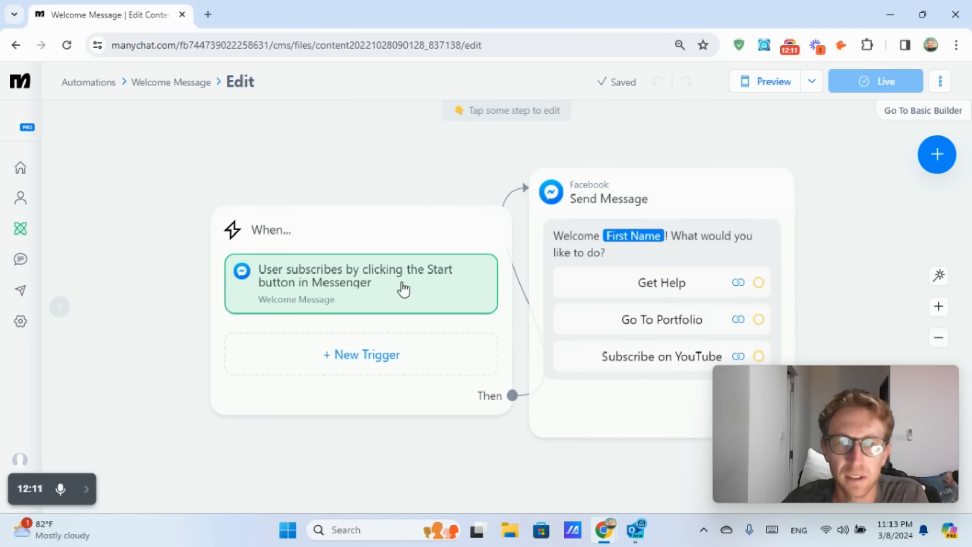
left_click(363, 296)
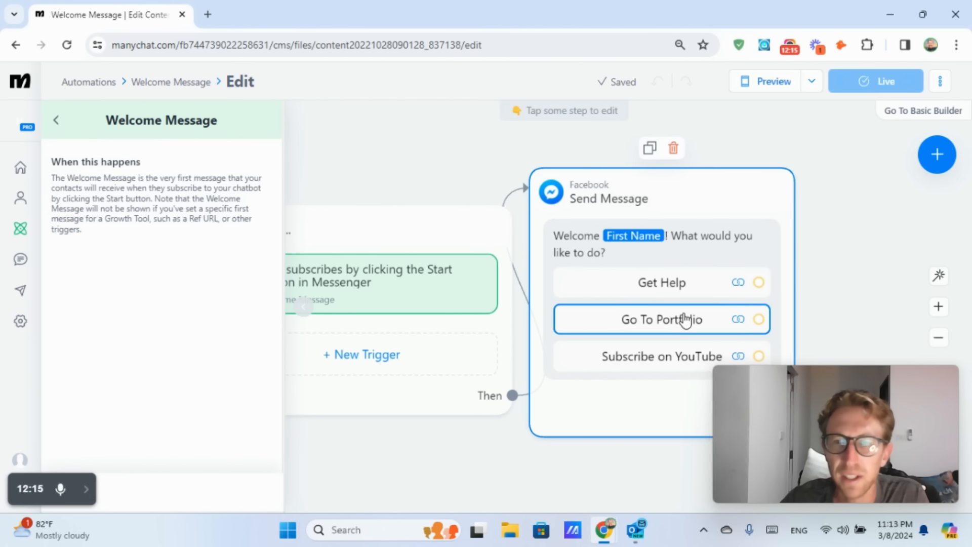
scroll(841, 298, "down", 1)
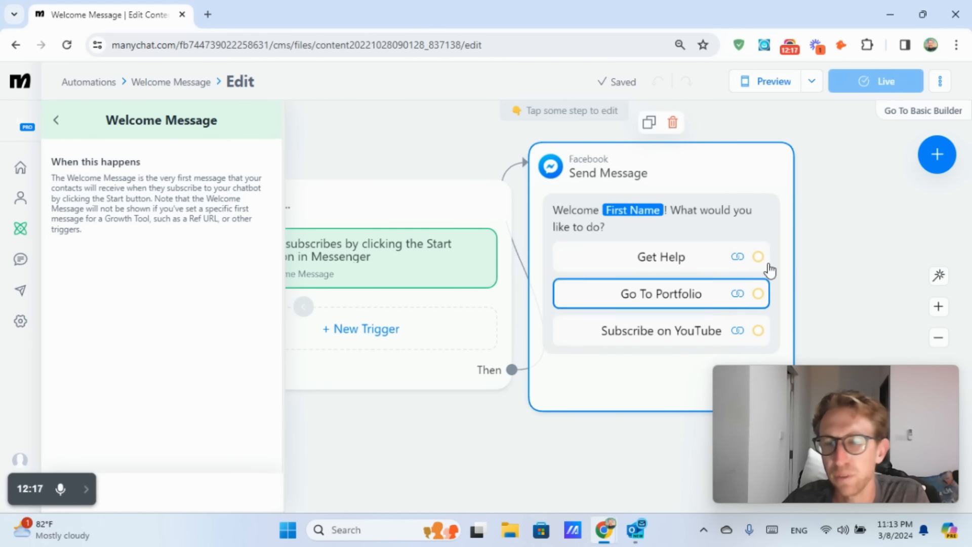
left_click(352, 148)
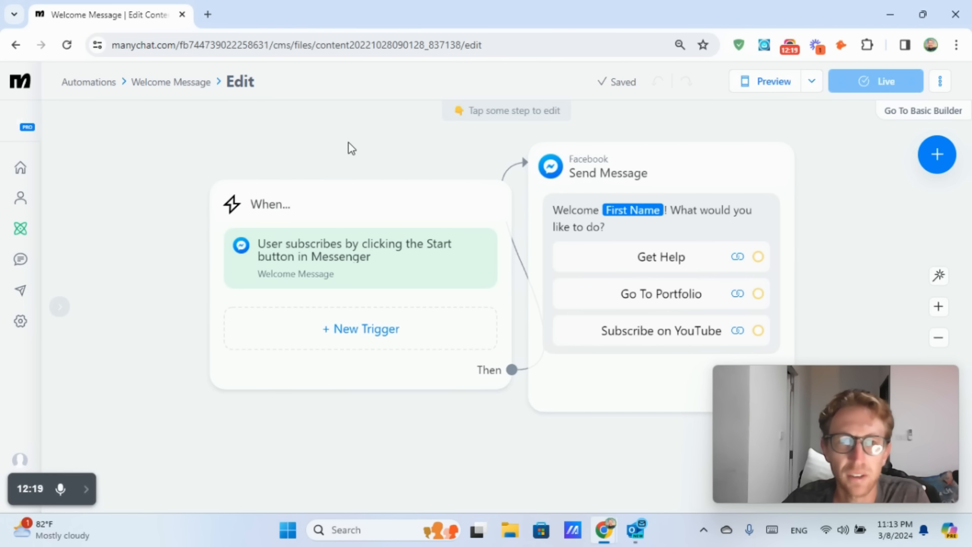
Step: Return to the automations list, recheck the specific-post Untitled automation's options and open Follow-up to collect subscribers
left_click(90, 85)
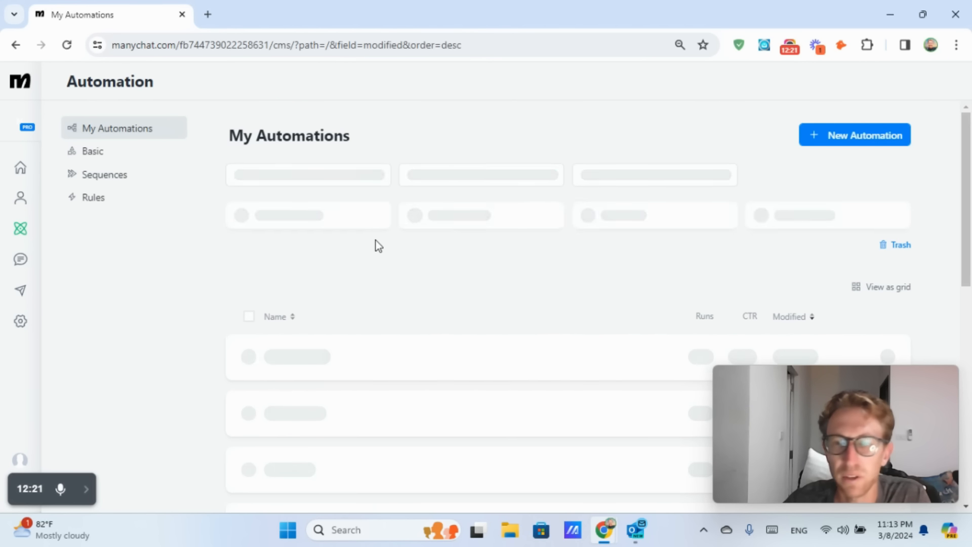
scroll(488, 296, "down", 4)
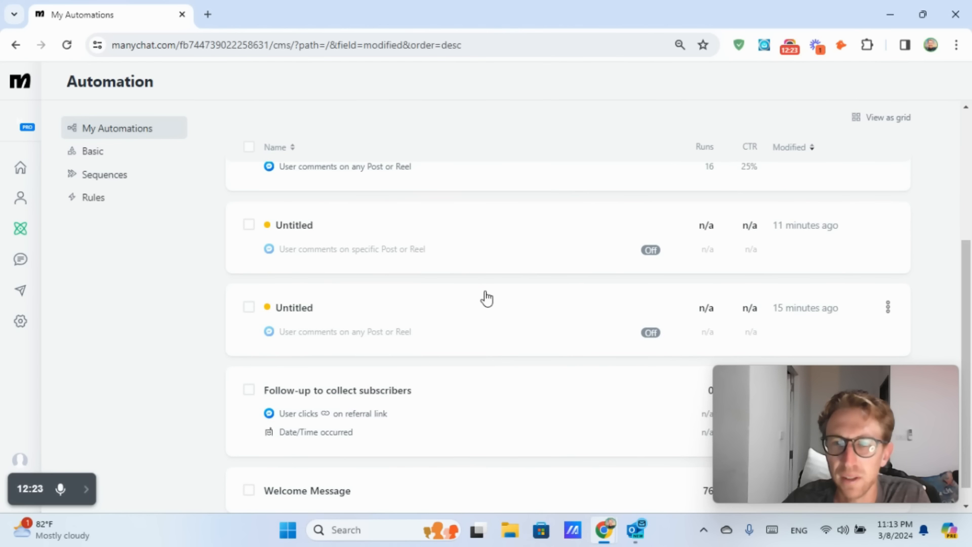
left_click(887, 225)
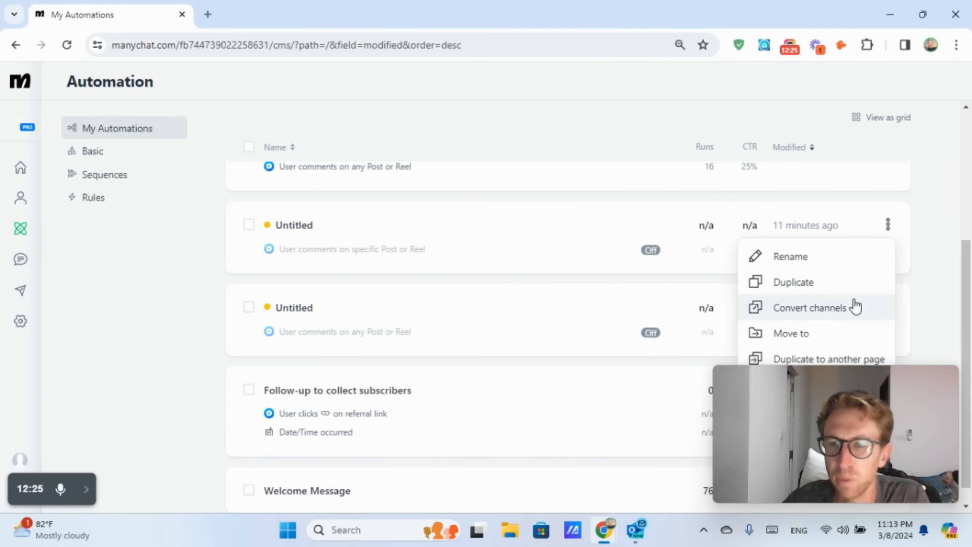
left_click(943, 278)
scroll(942, 274, "down", 1)
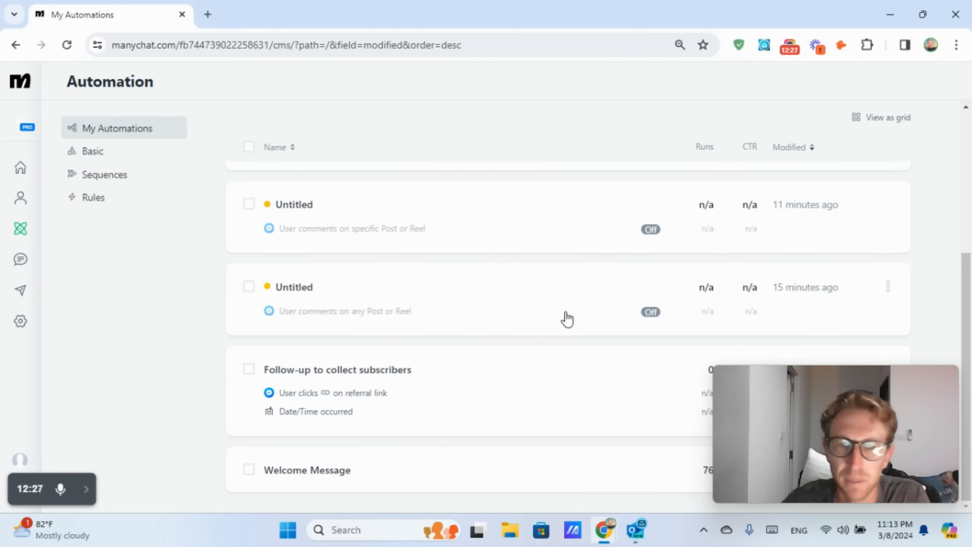
left_click(429, 394)
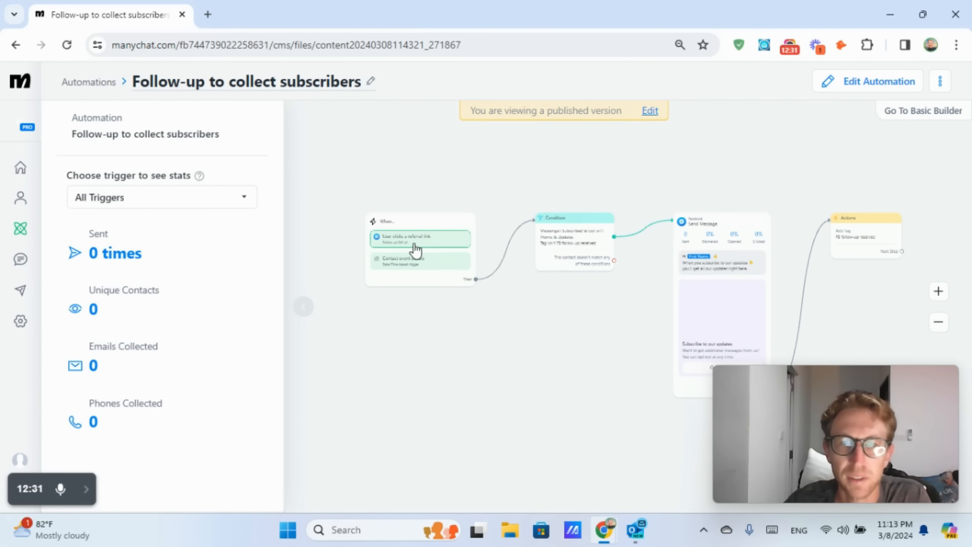
Step: Open the Free Guide broadcast draft, bring up its send confirmation and cancel without sending
left_click(23, 303)
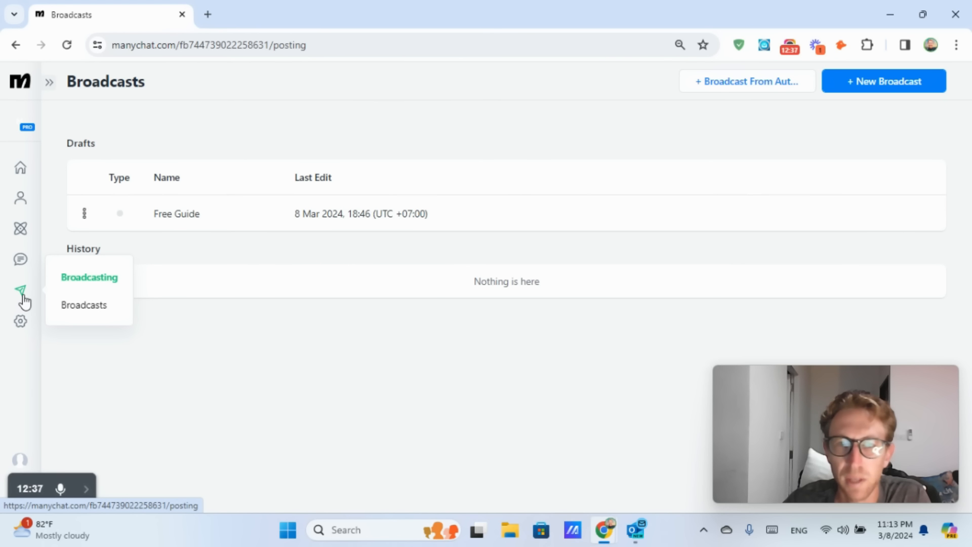
left_click(227, 224)
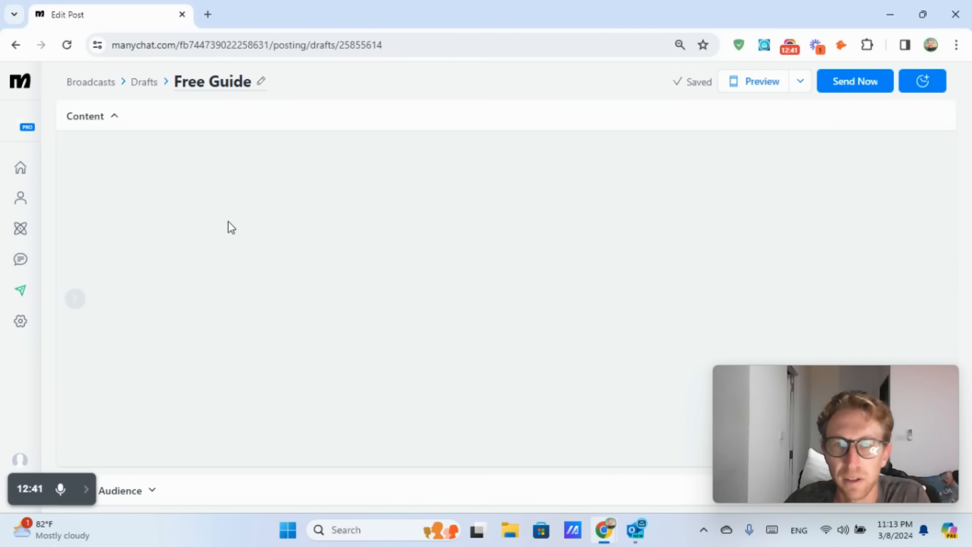
left_click(864, 90)
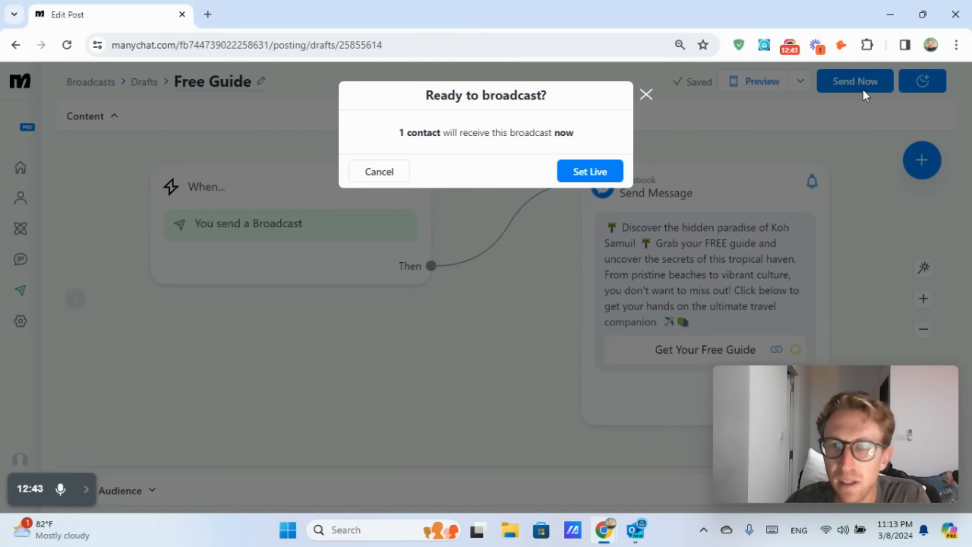
left_click(379, 172)
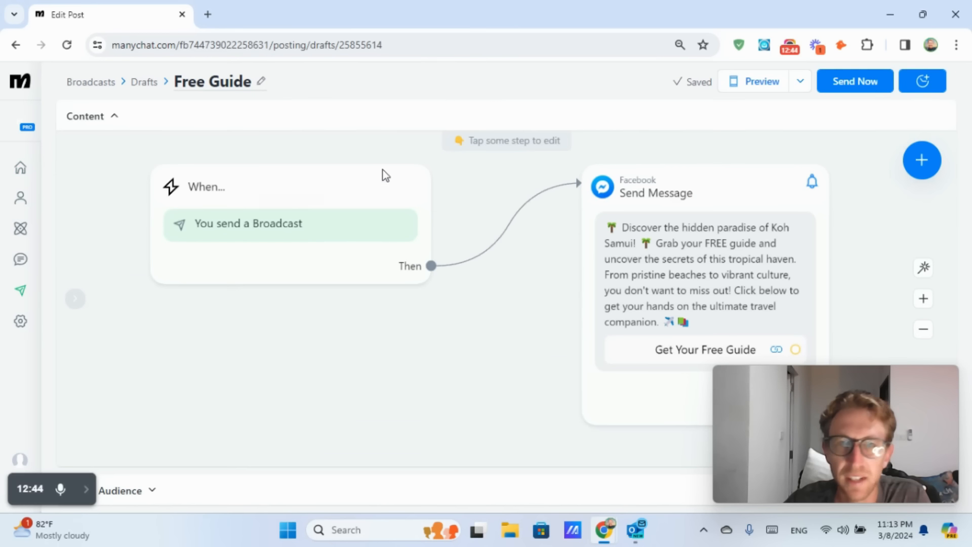
Step: Open the contacts page and look through the subscribers, tags, widgets and sequences
left_click(20, 197)
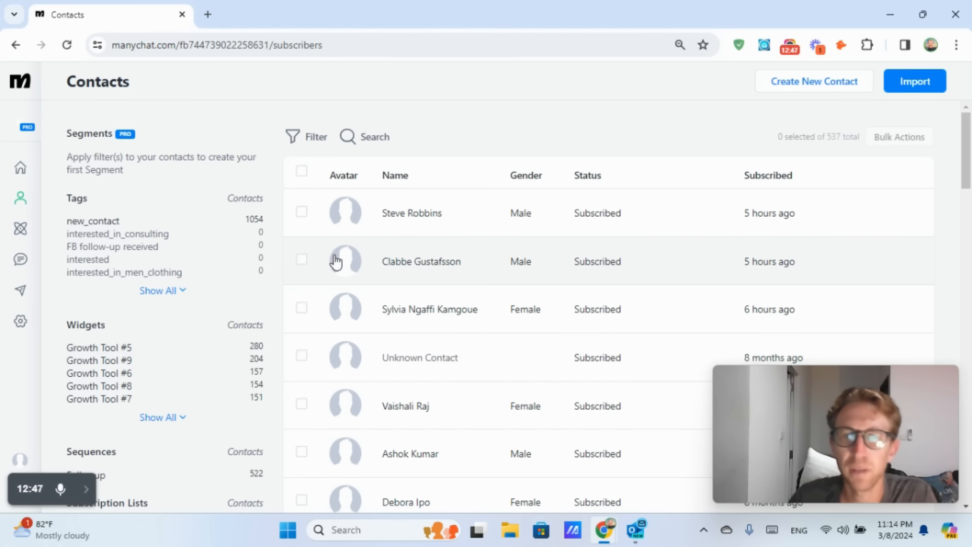
scroll(508, 261, "down", 4)
scroll(506, 257, "up", 4)
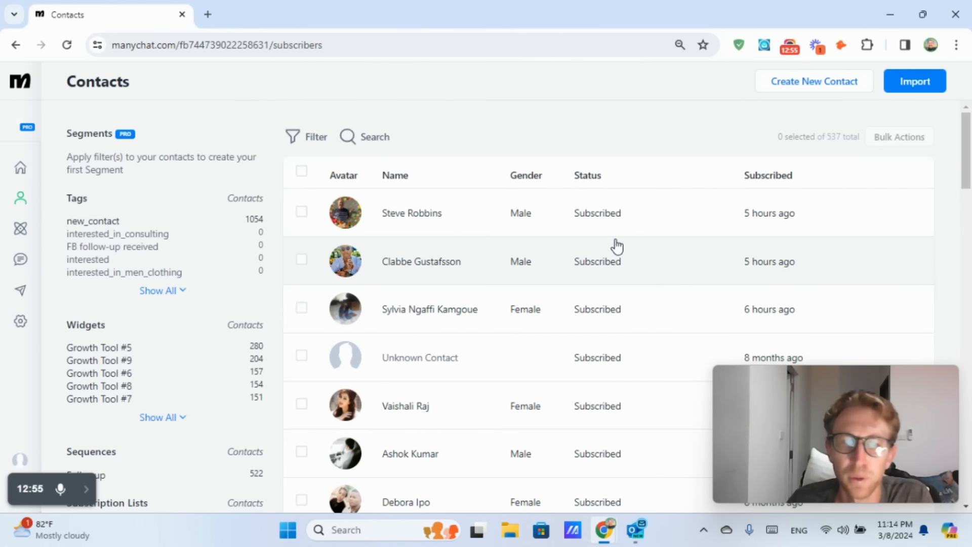
scroll(631, 271, "down", 3)
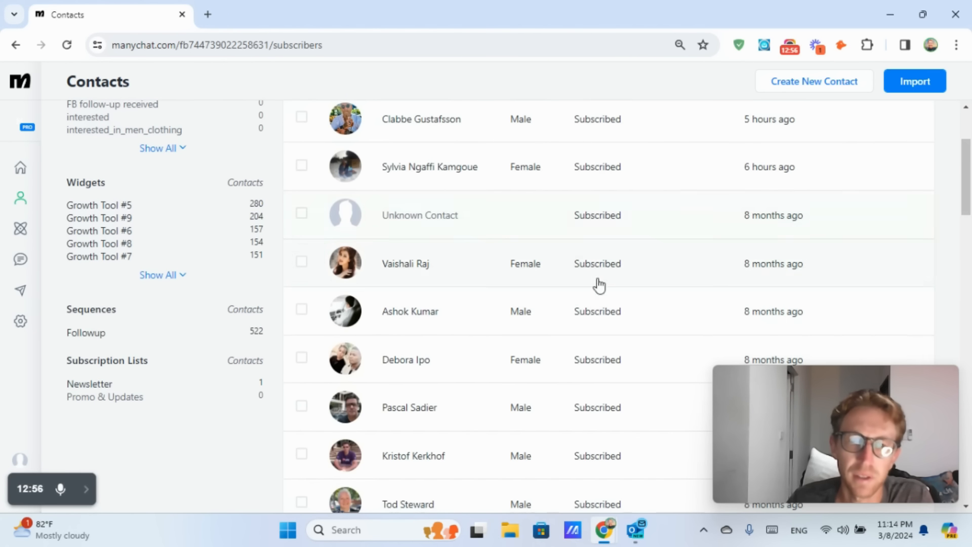
Step: Filter the contacts by the Followup sequence, browse the list, and view and close the first contact's profile
left_click(258, 332)
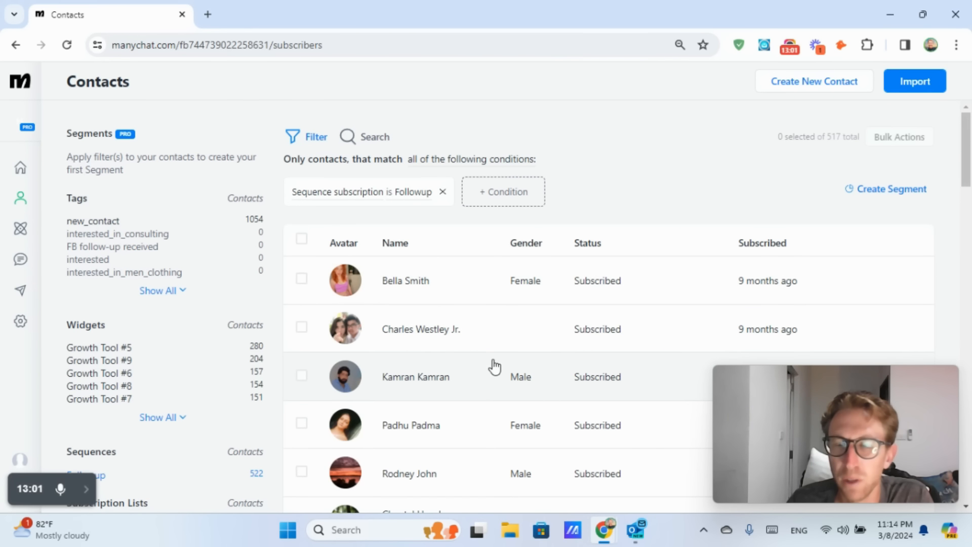
scroll(758, 248, "down", 4)
scroll(783, 269, "down", 5)
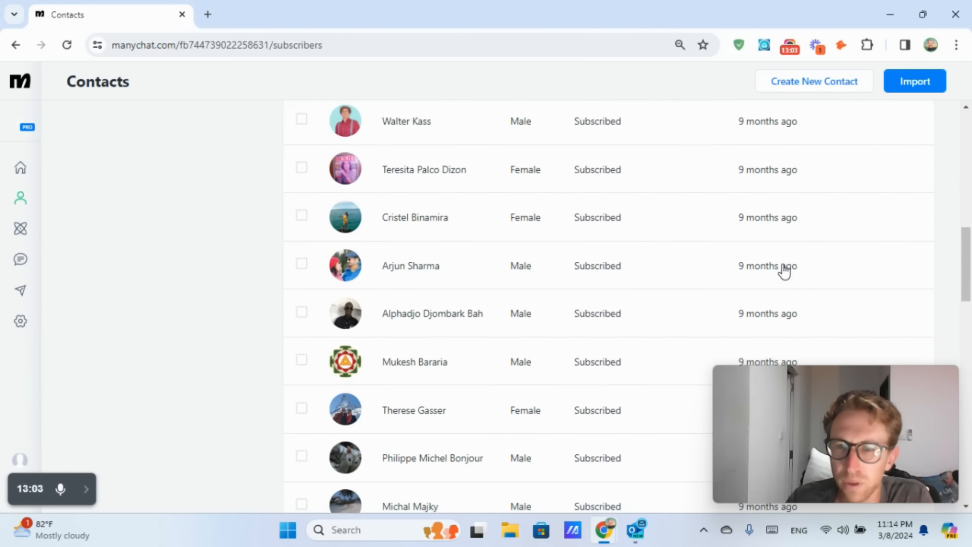
scroll(786, 269, "up", 5)
scroll(786, 268, "down", 2)
scroll(733, 276, "up", 5)
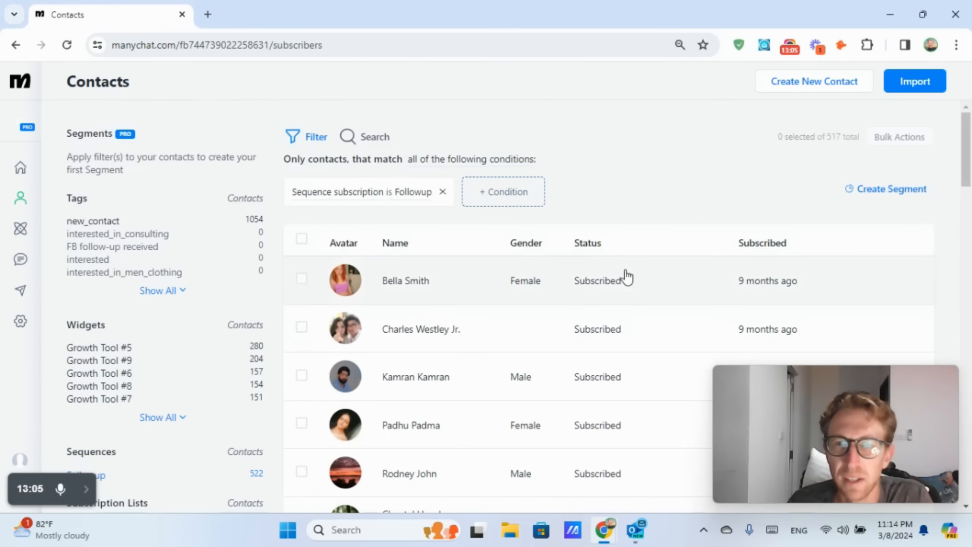
left_click(610, 280)
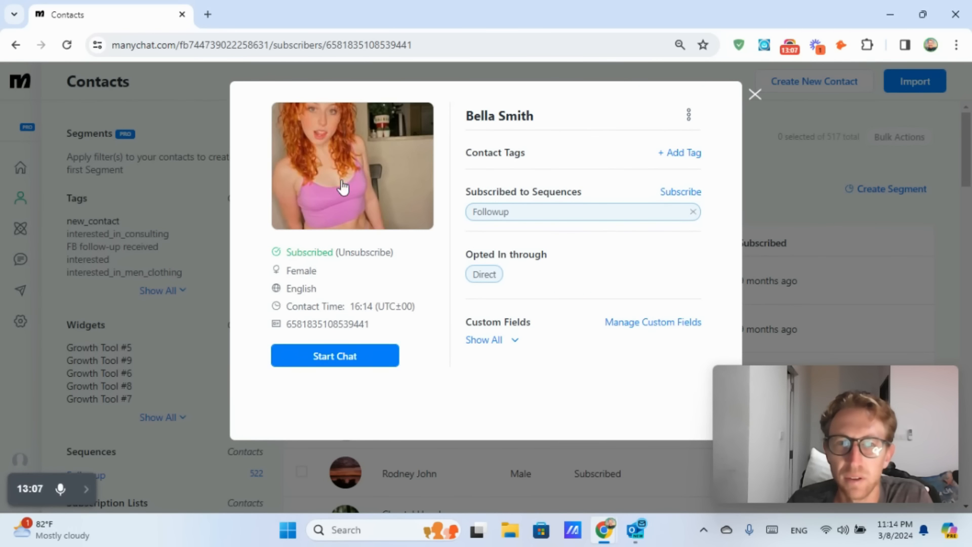
left_click(756, 92)
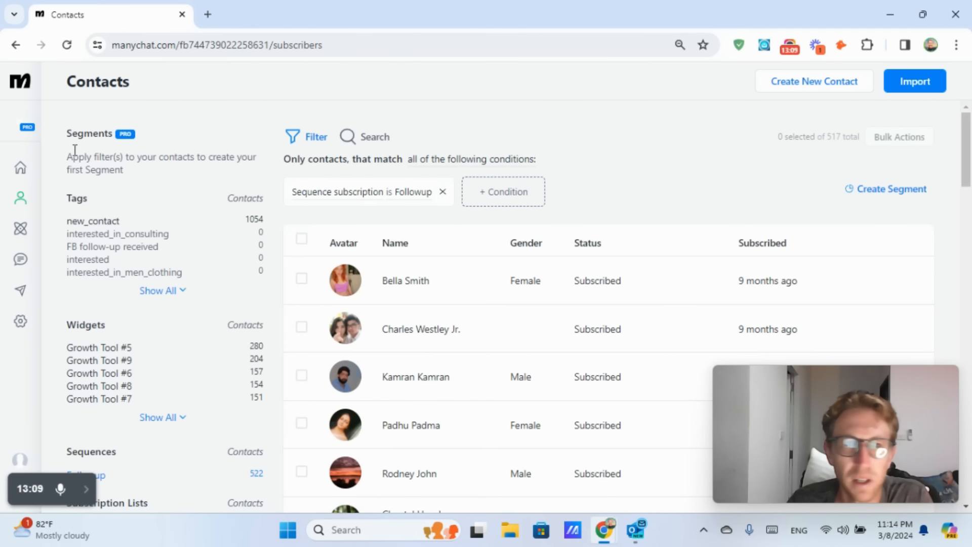
Step: Return to the home dashboard and look over the campaign template suggestions
left_click(20, 168)
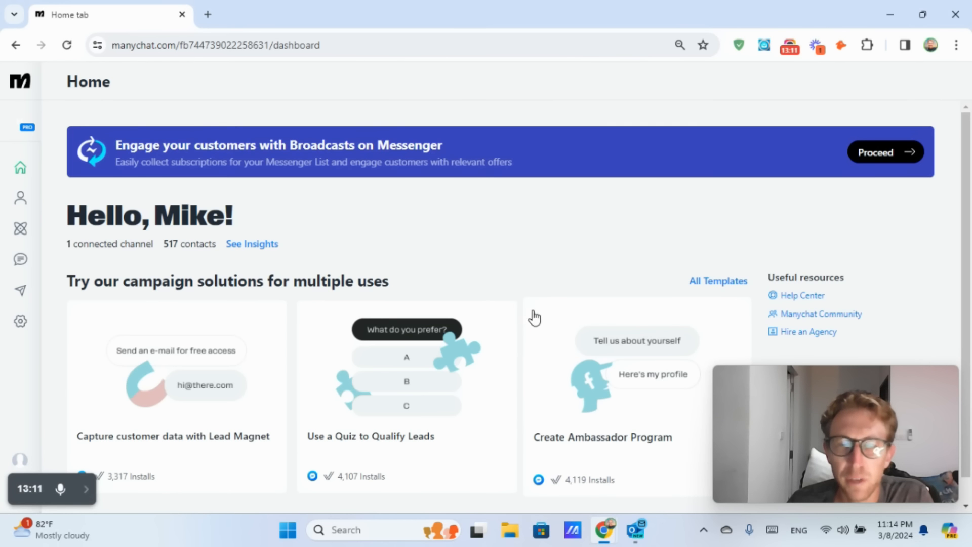
scroll(537, 318, "down", 1)
scroll(541, 318, "up", 1)
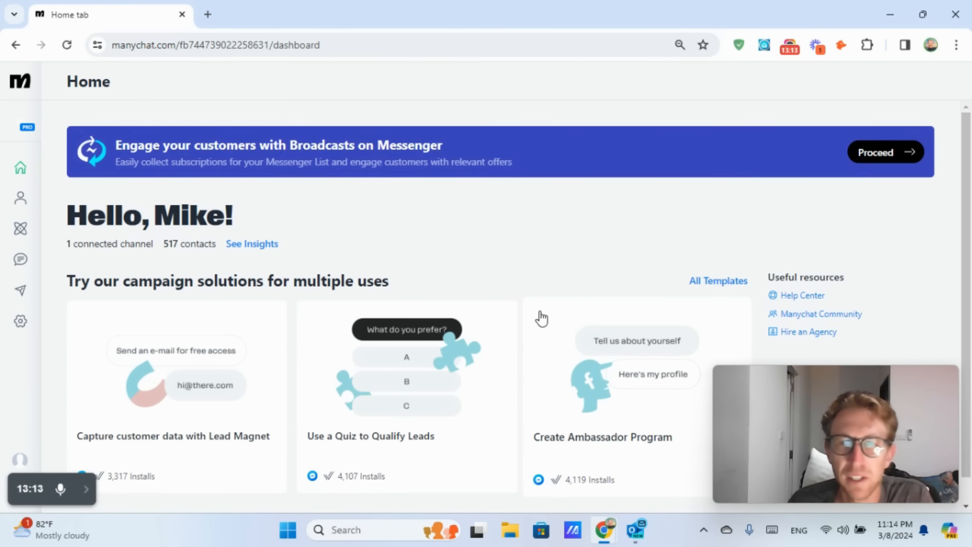